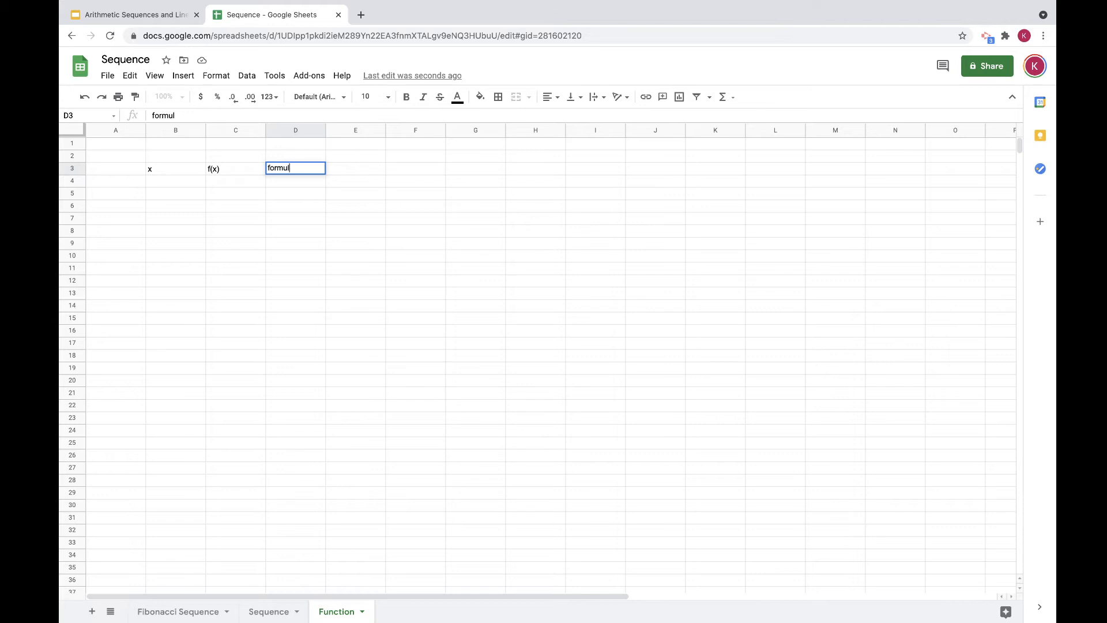
Step: Complete the D3 header as "formula" and list the x values -4, -2, -1, 0, 1, 50 and 50.222 in B4:B10
type("a")
key("Return")
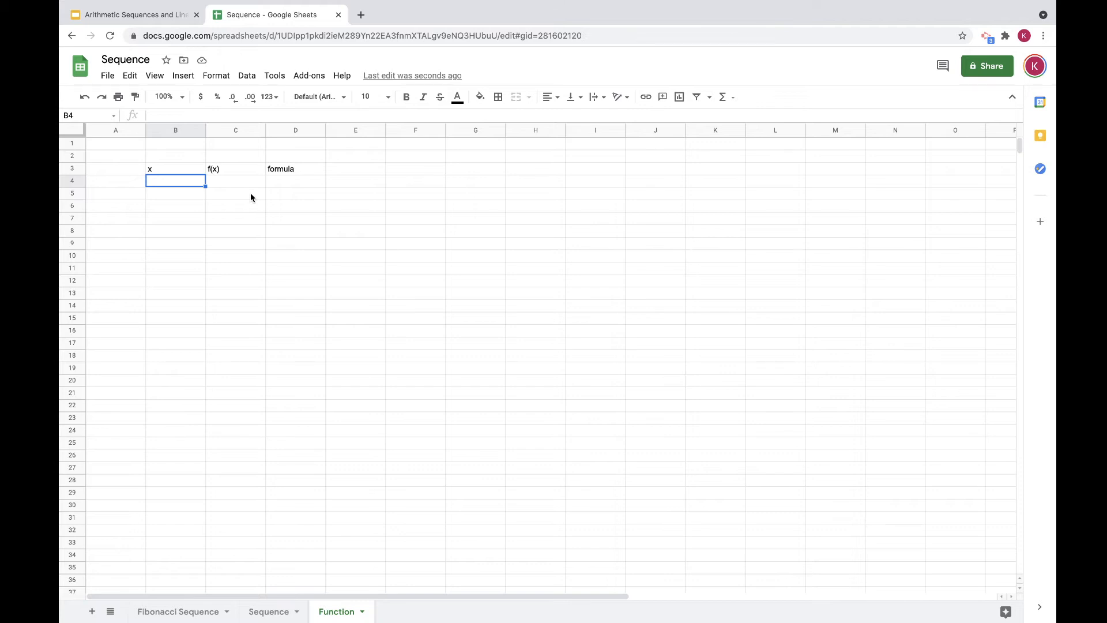
type("-4")
key("Return")
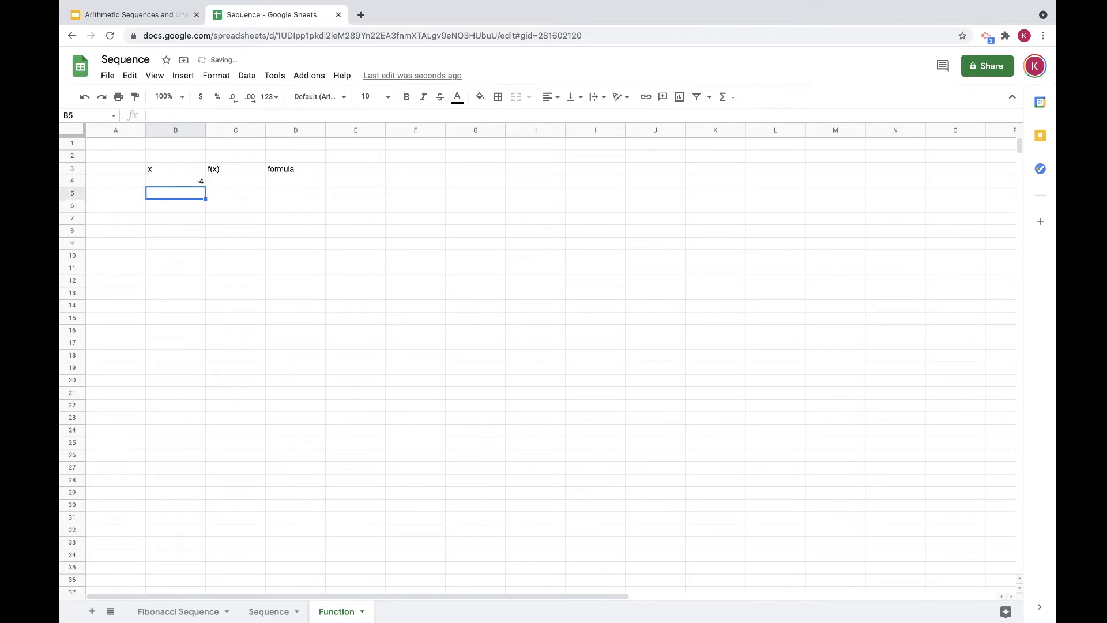
type("-2")
key("Return")
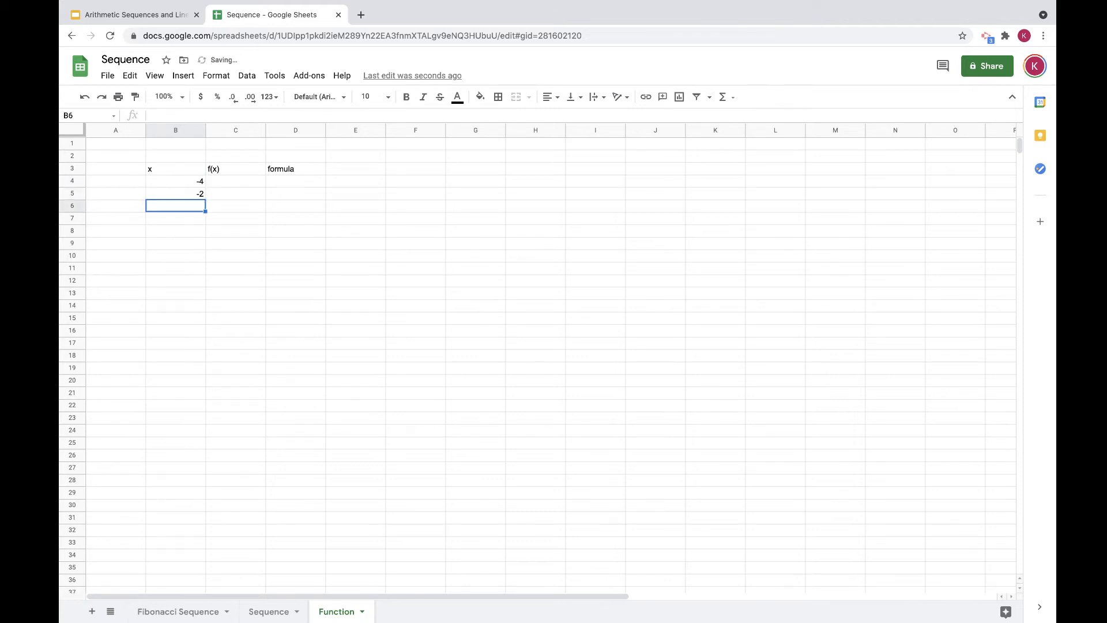
type("-1")
key("Return")
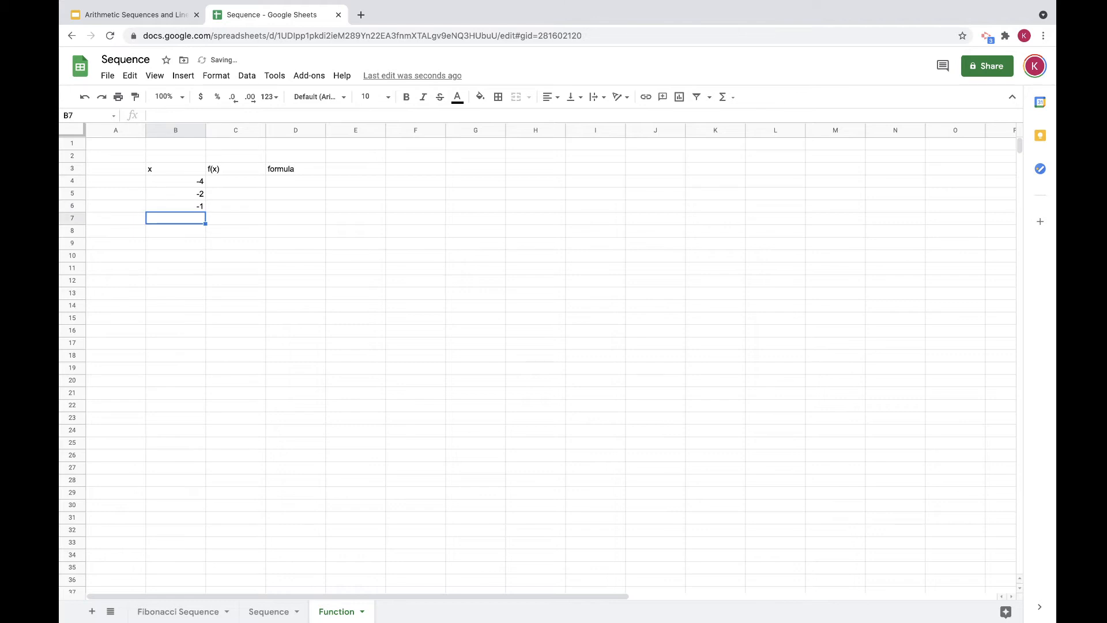
type("0")
key("Return")
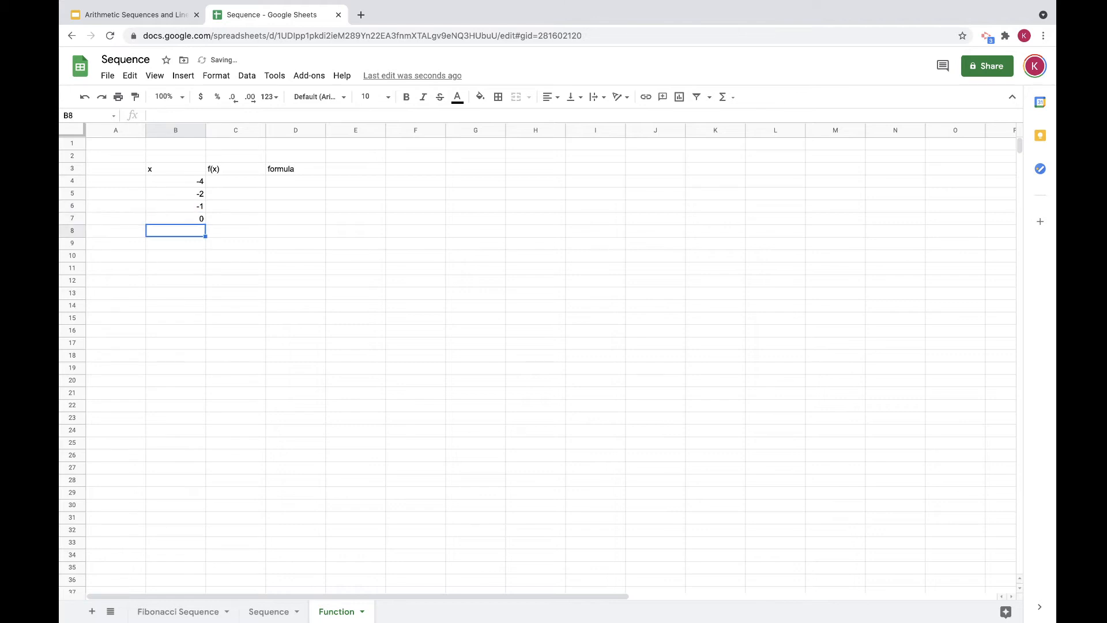
type("1")
key("Return")
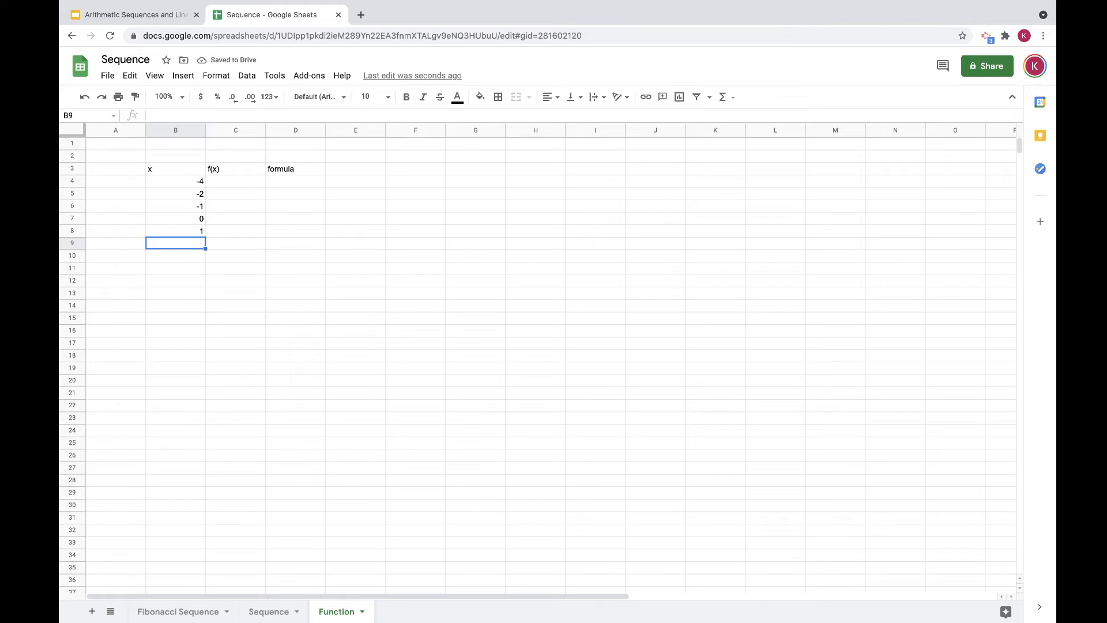
type("50")
key("Return")
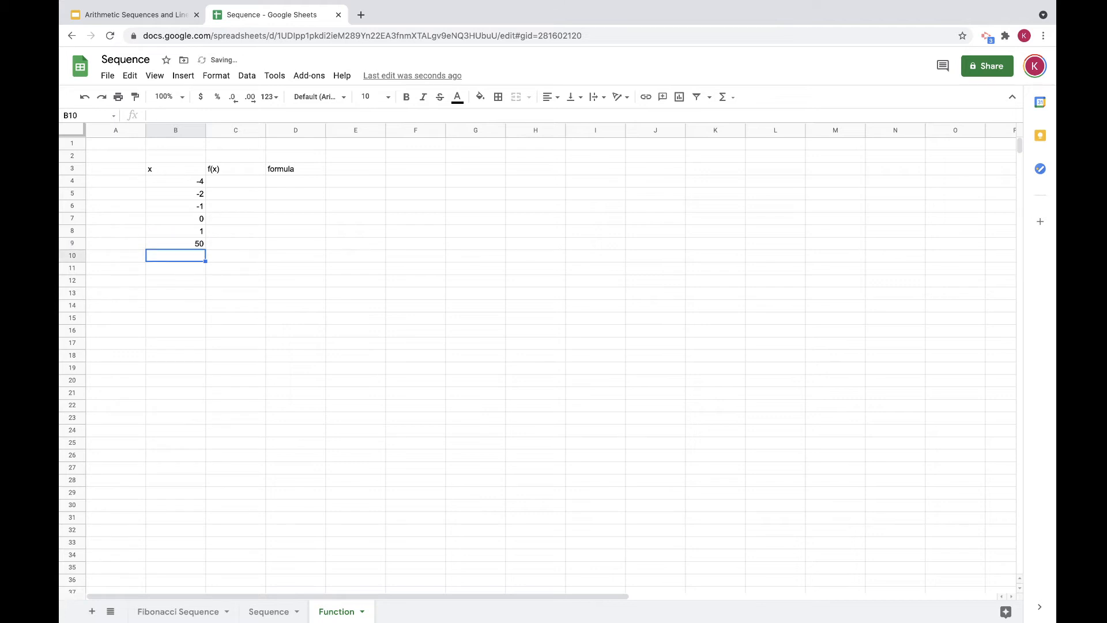
type("50.222")
key("Return")
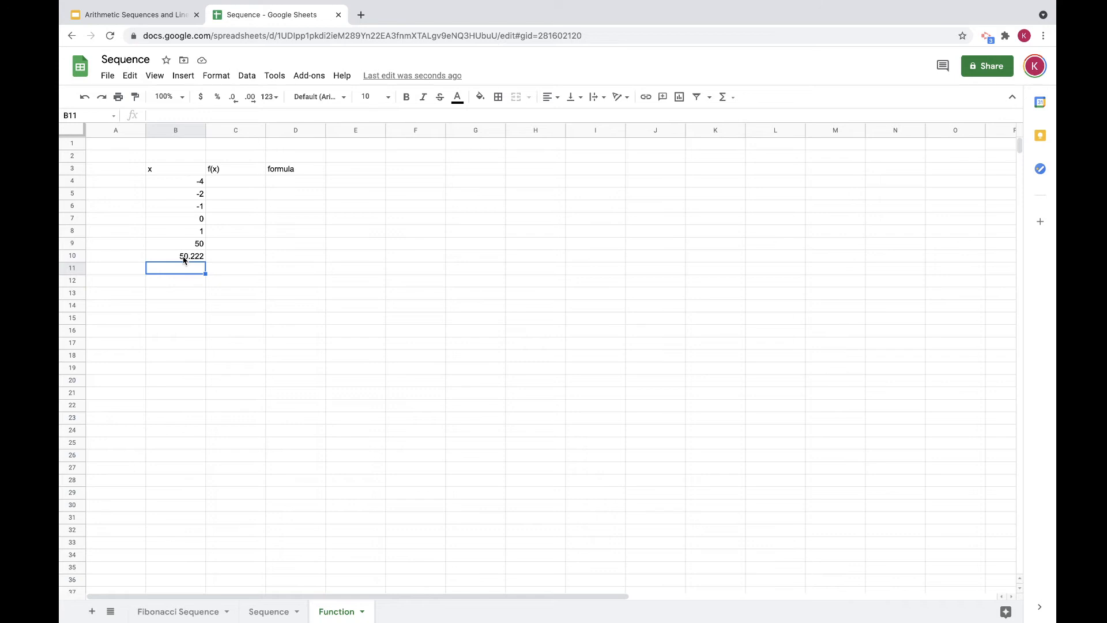
Step: Extend the f(x) header in C3 to read "f(x) =3x-4"
left_click(251, 181)
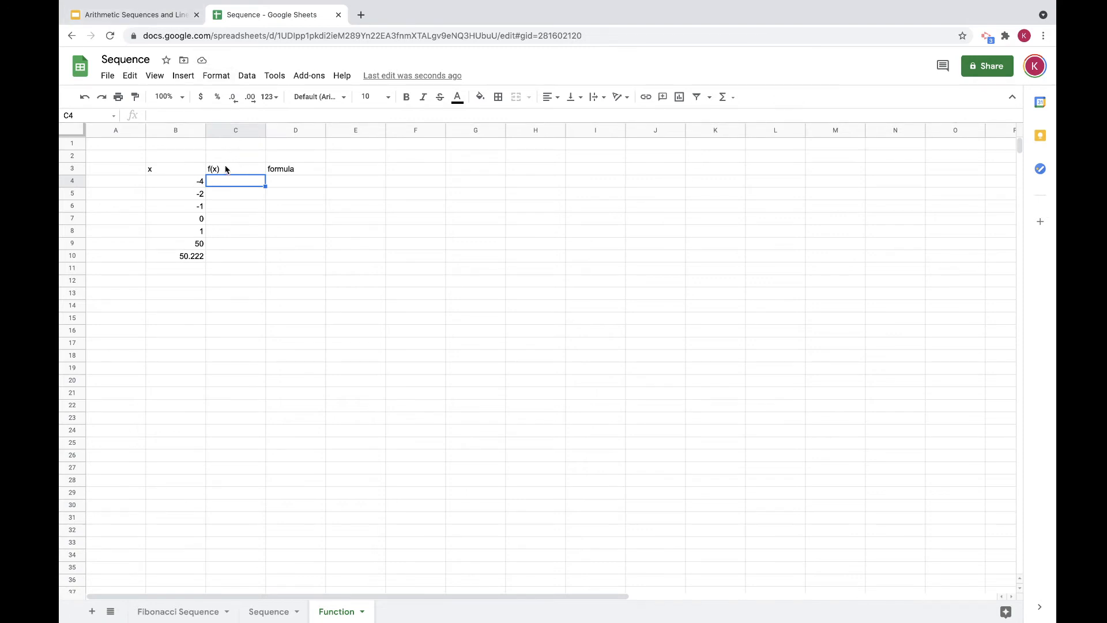
double_click(225, 167)
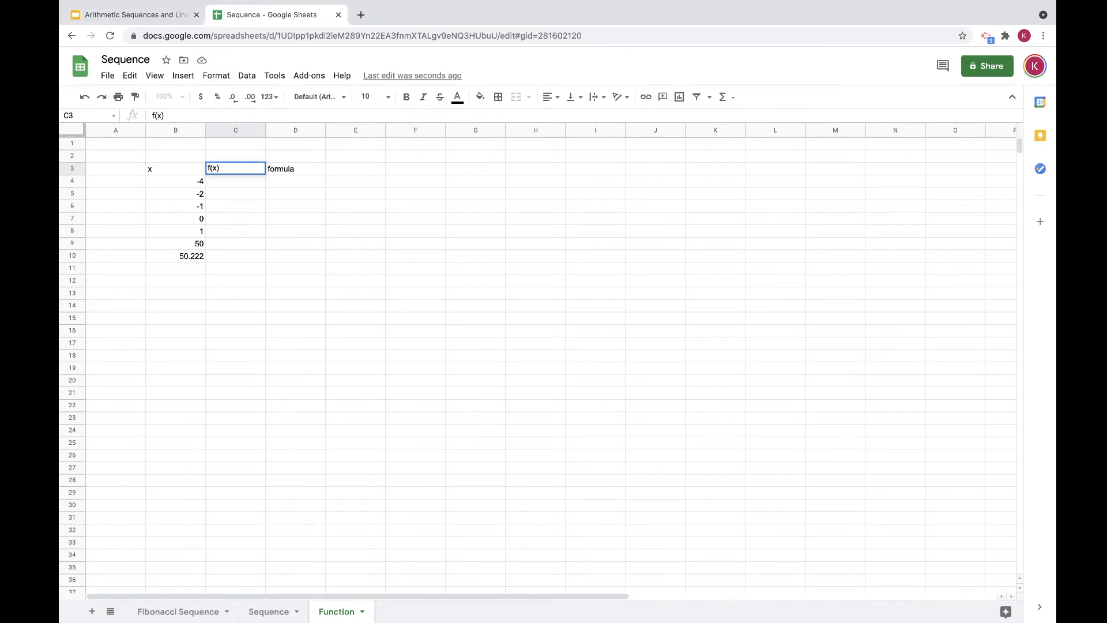
type("=3x-4")
left_click(238, 182)
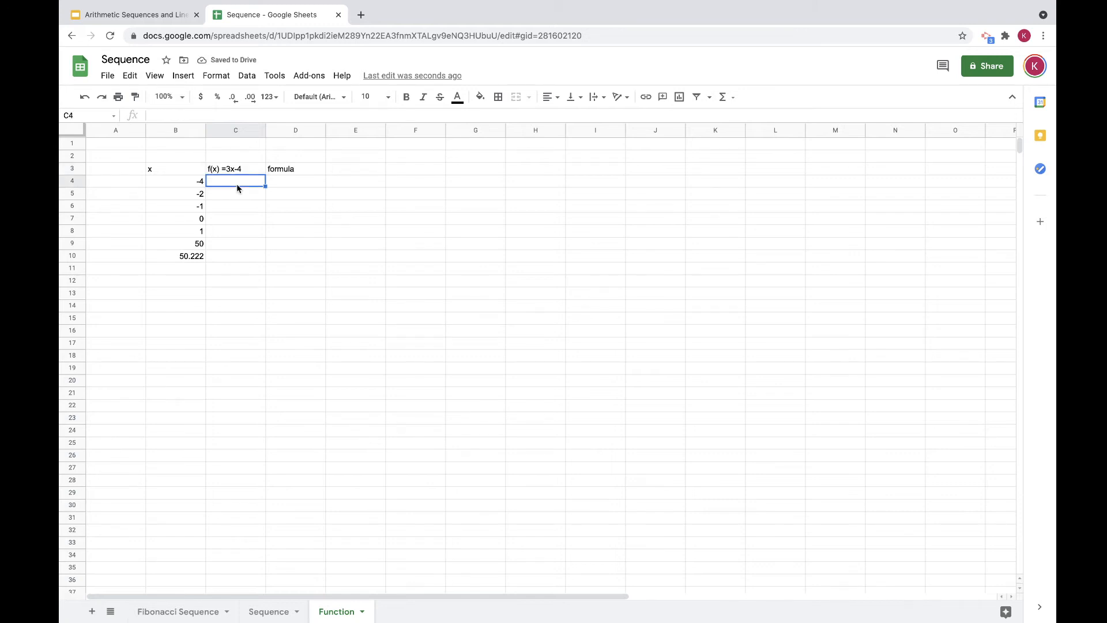
Step: Enter the formula =3*B4-4 in C4 to calculate f(x) from the first x value
type("=")
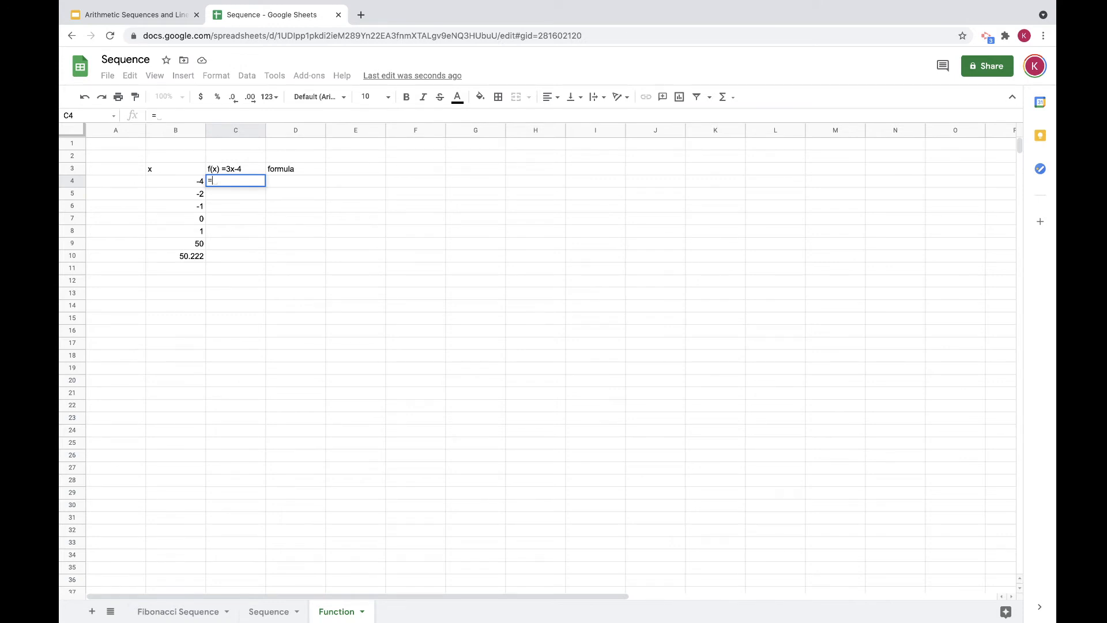
type("3")
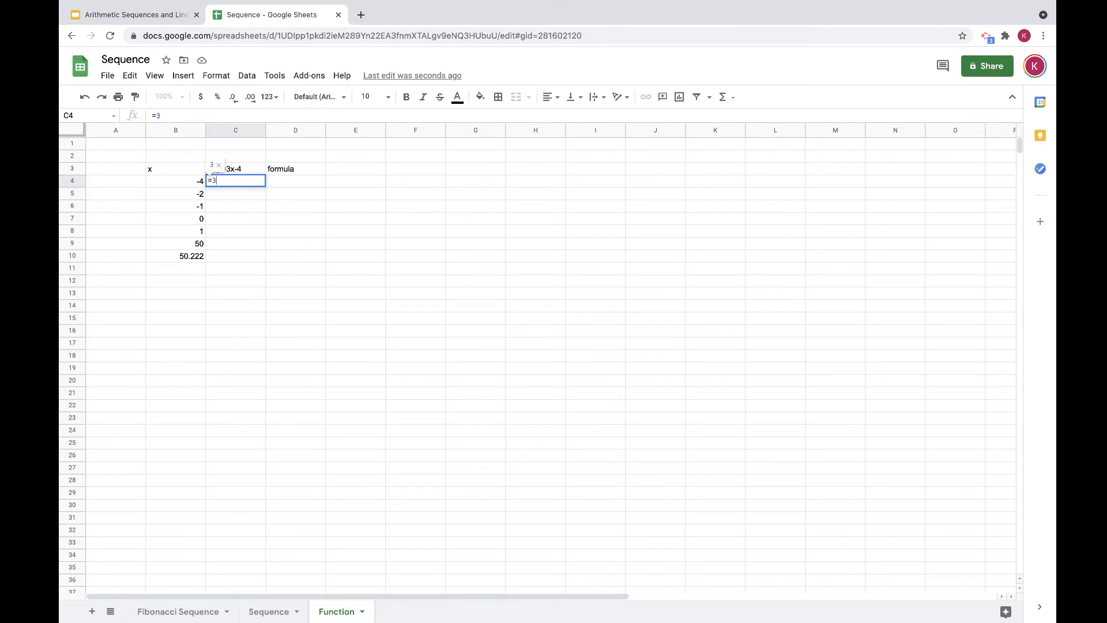
left_click(180, 184)
left_click(211, 183)
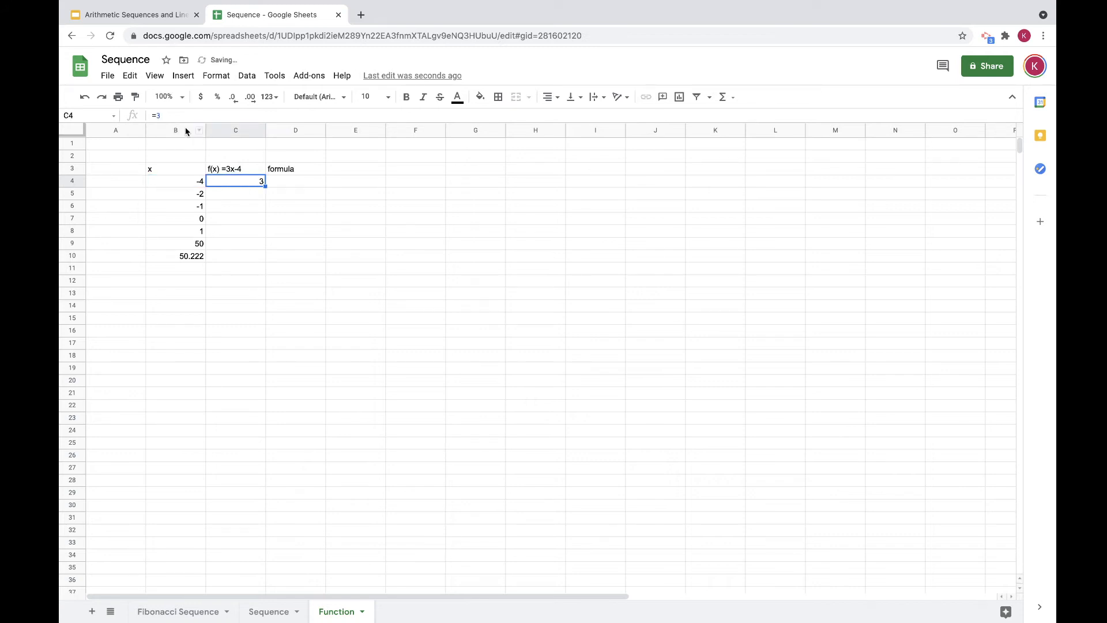
left_click(176, 114)
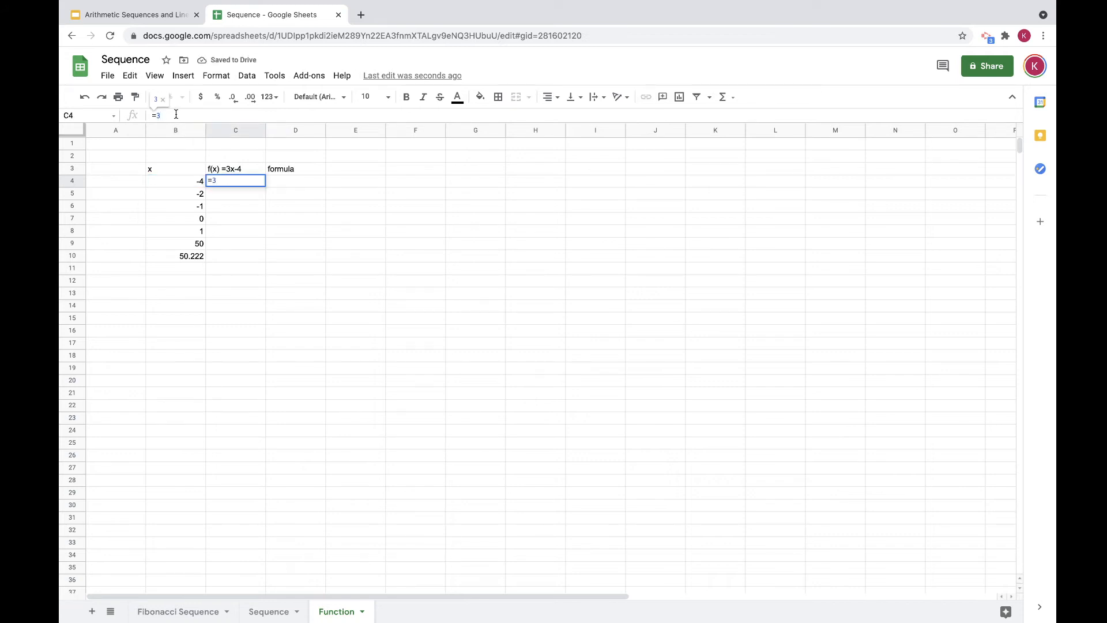
type("*")
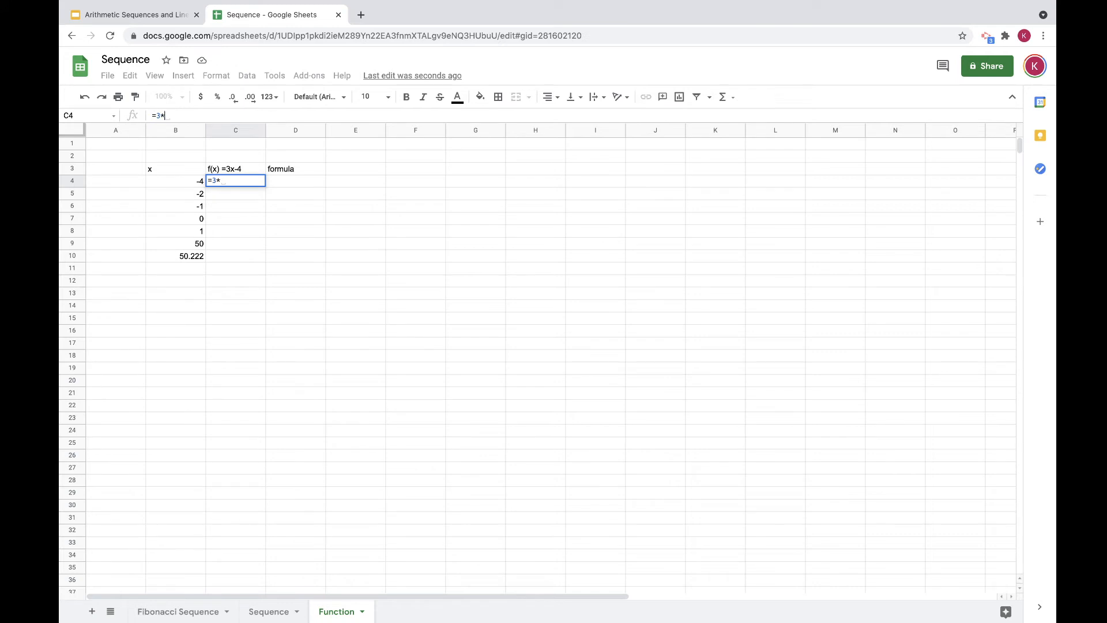
left_click(177, 183)
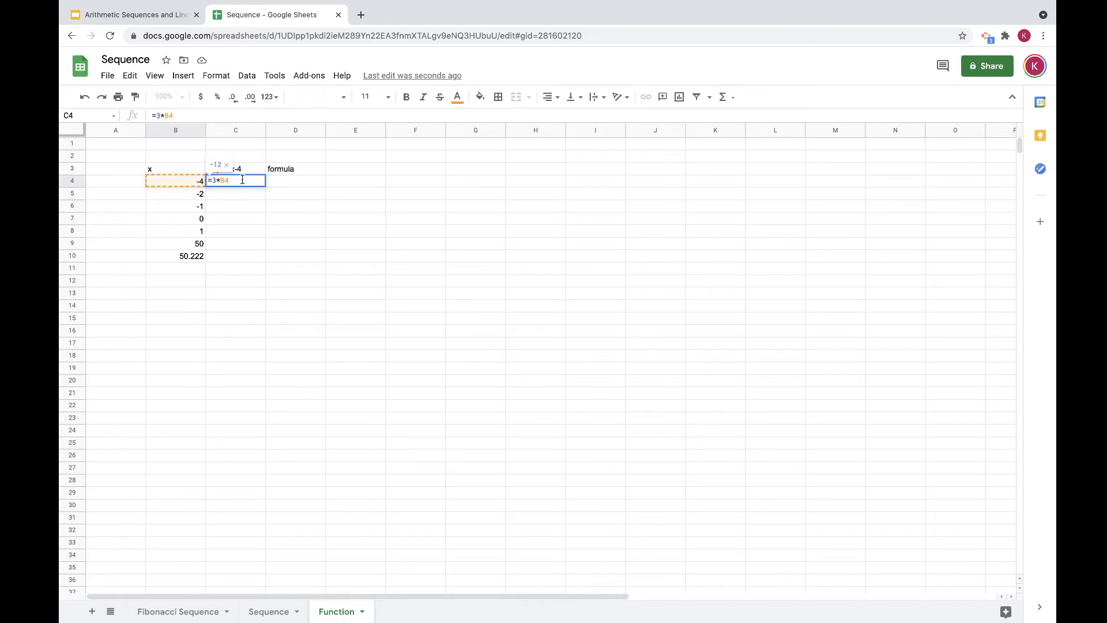
type("-4")
key("Return")
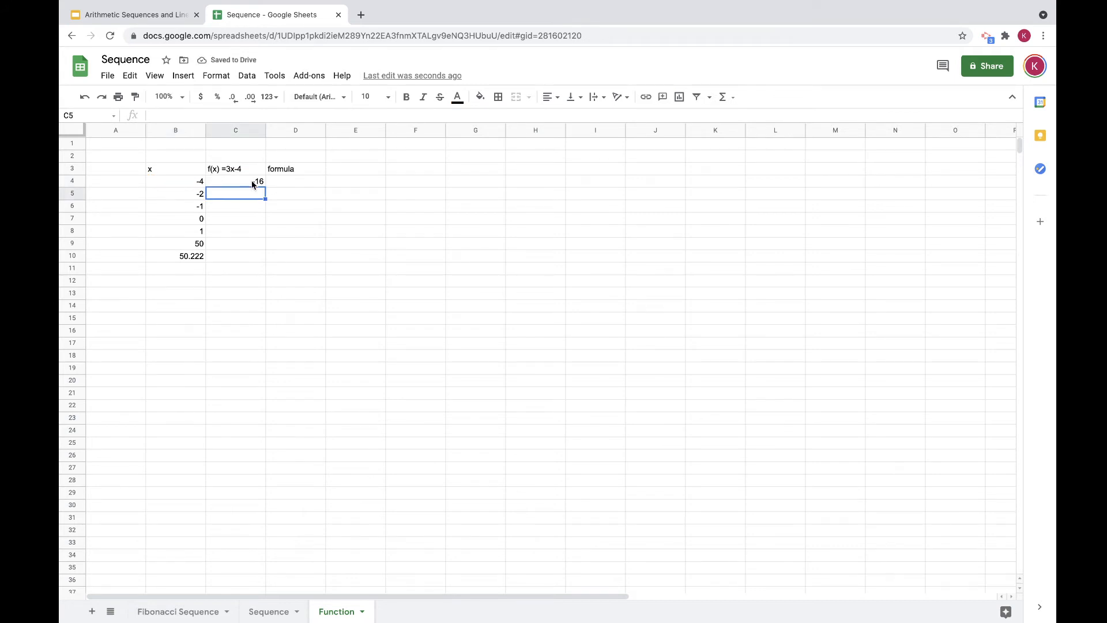
Step: Test the C4 formula by setting the x value in B4 to 2 and 3, and restore B4 to -4
left_click(195, 184)
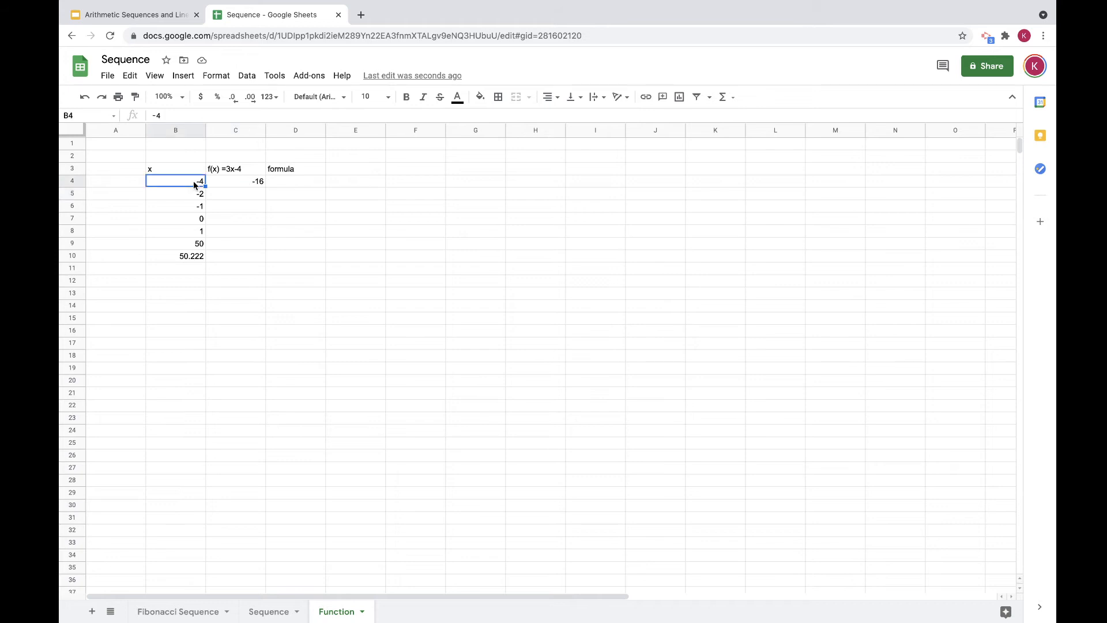
type("2")
key("Return")
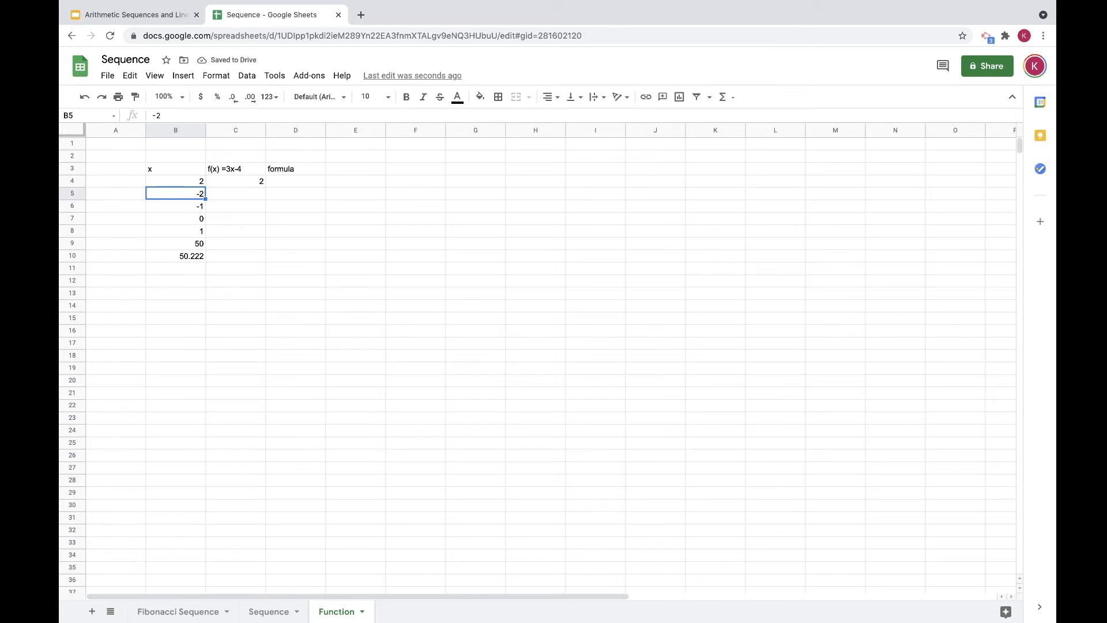
left_click(186, 183)
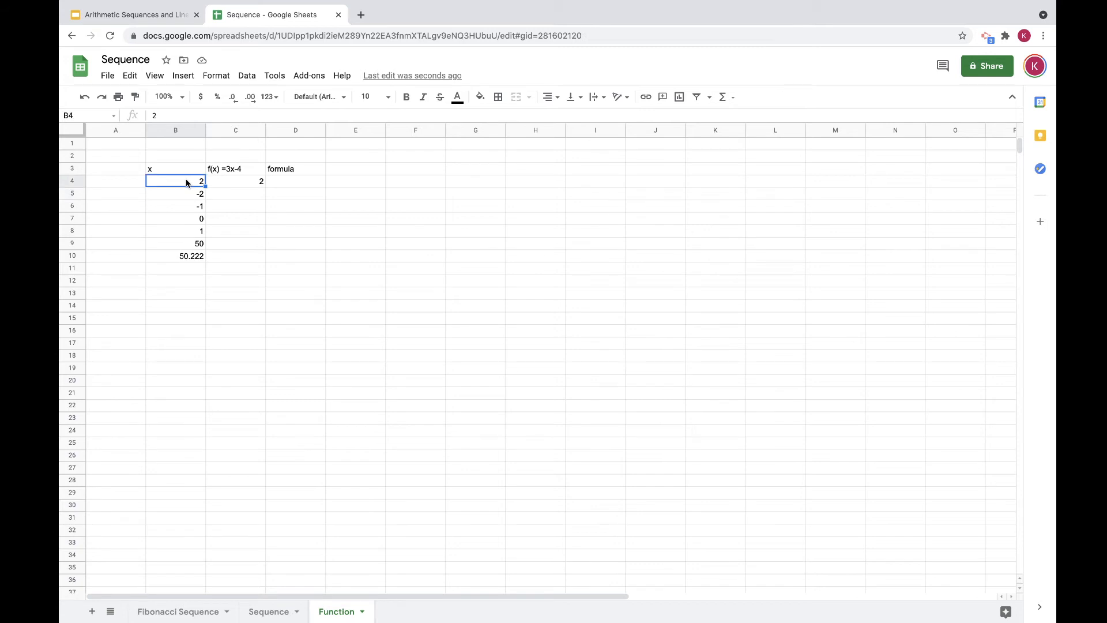
type("3")
key("Return")
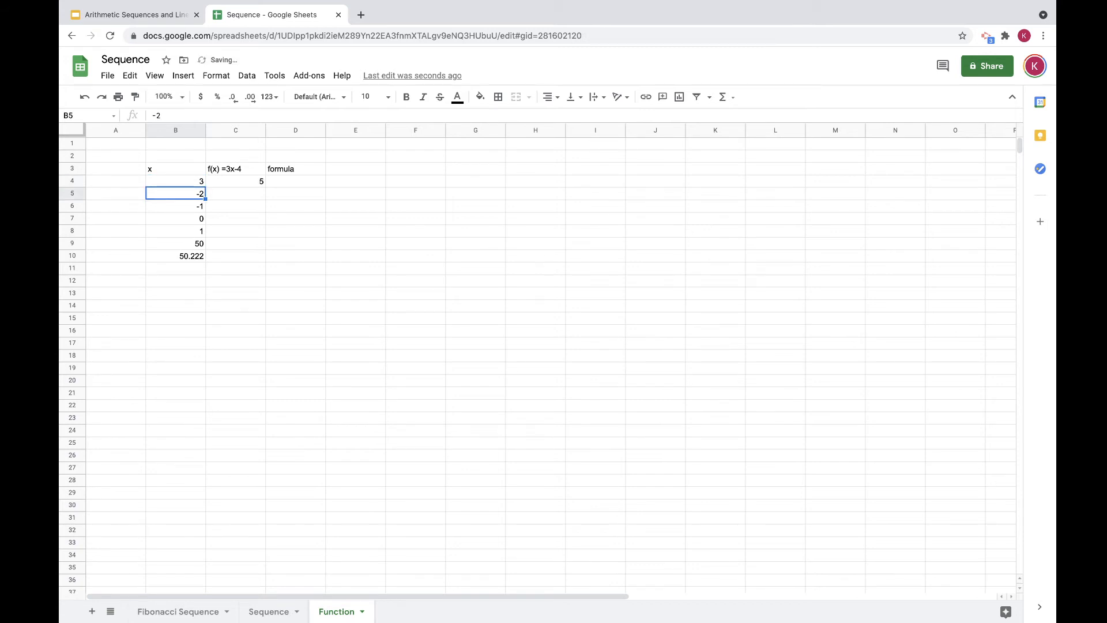
left_click(196, 183)
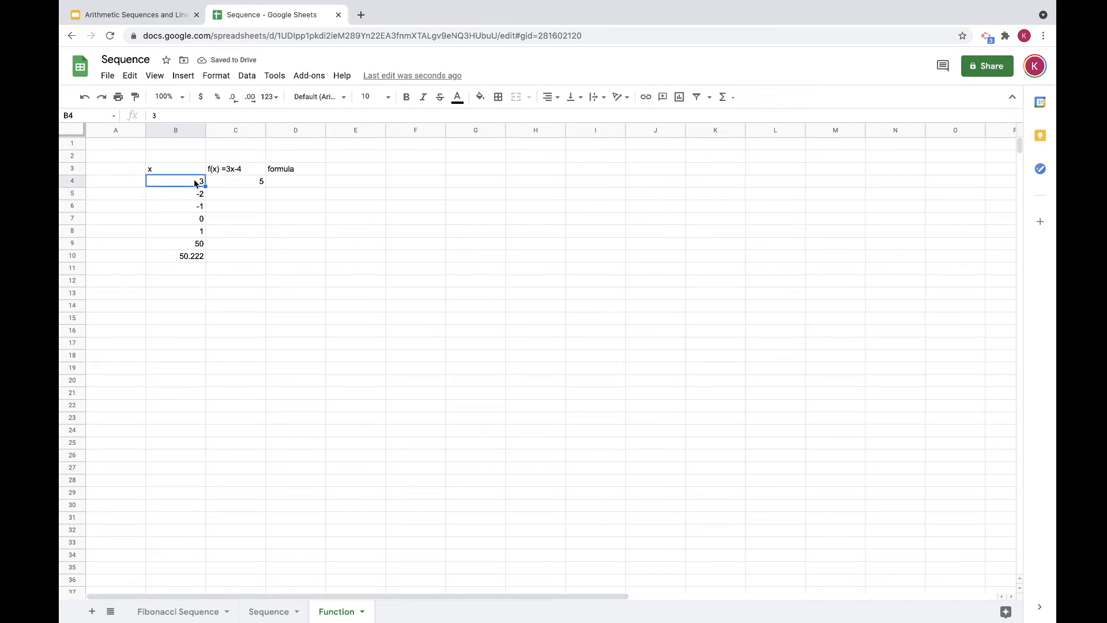
type("-4")
key("Return")
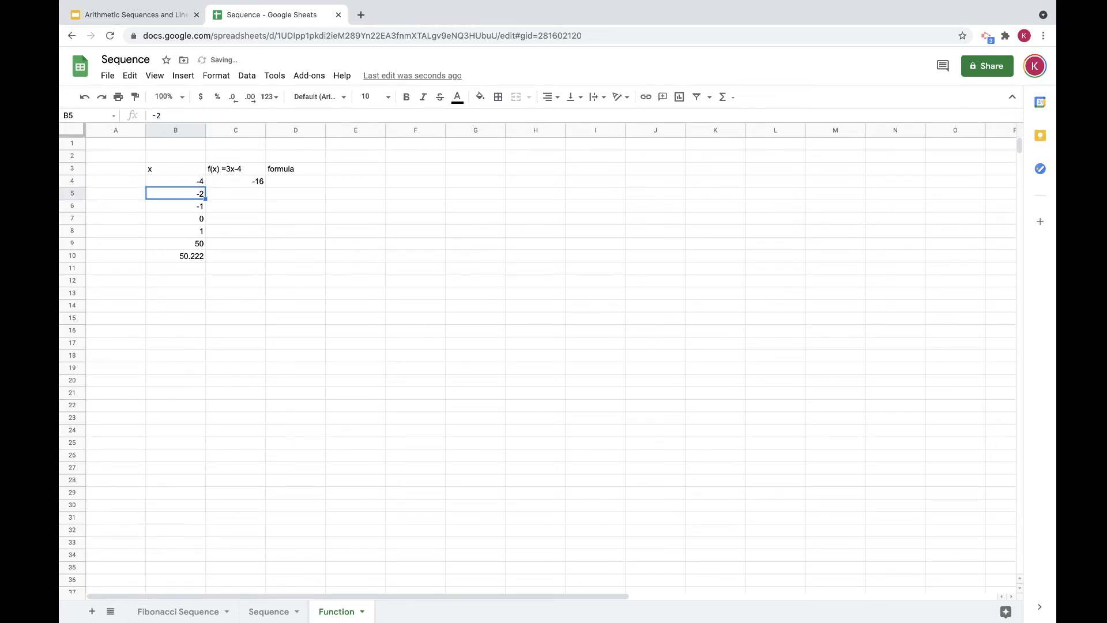
Step: Copy the formula from C4 into C5:C10 and check the x and f(x) cells in rows 7, 9 and 10
left_click(252, 183)
key("ctrl+c")
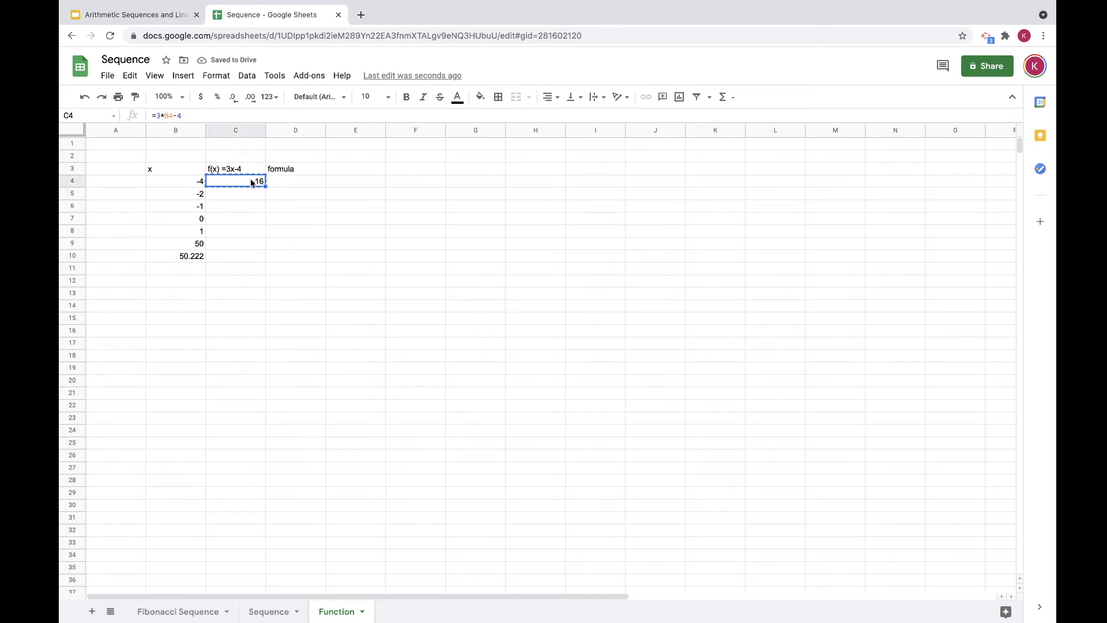
left_click_drag(248, 194, 241, 259)
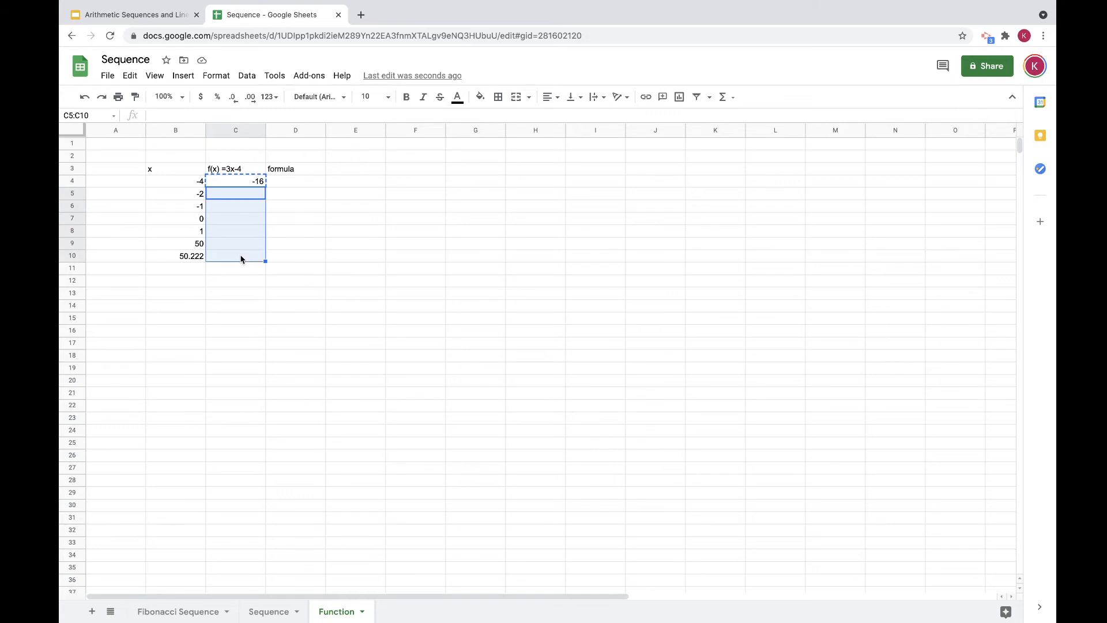
key("ctrl+v")
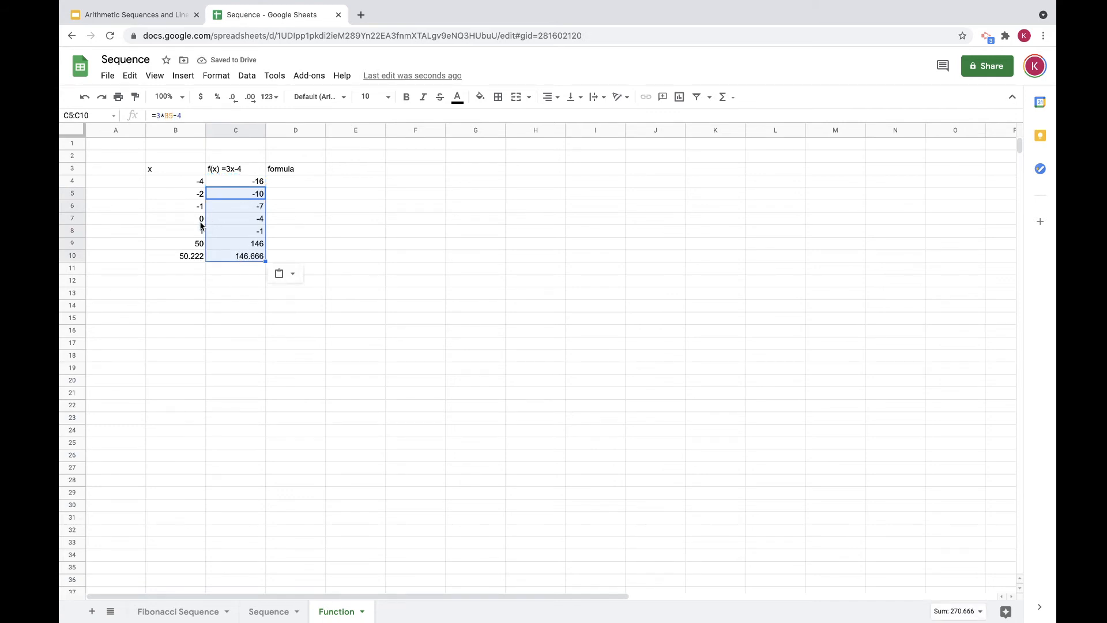
left_click(236, 218)
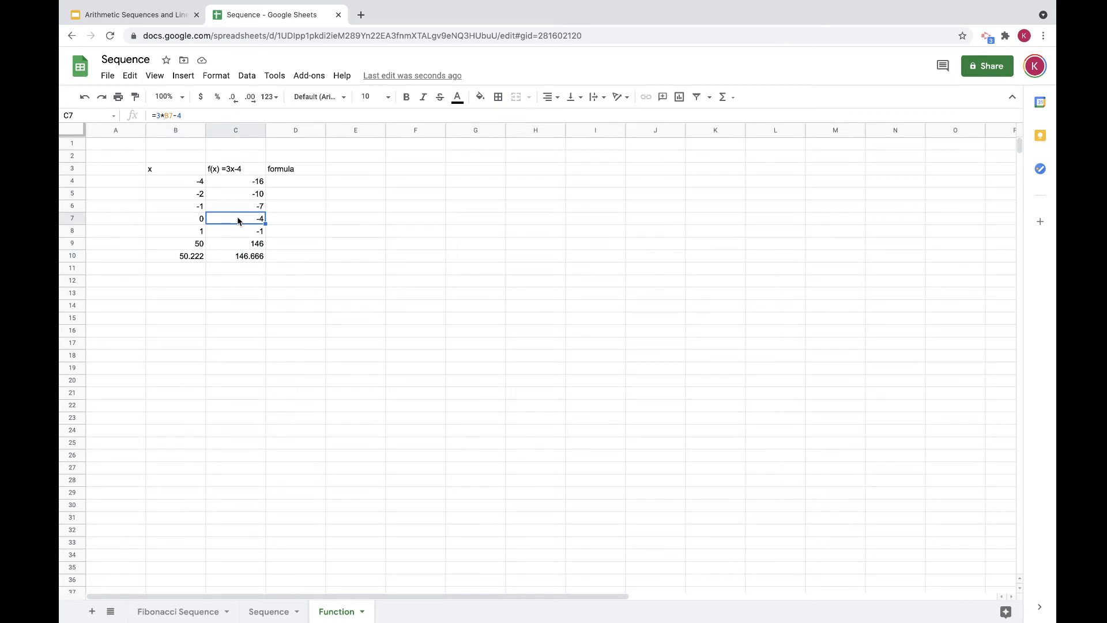
left_click(195, 246)
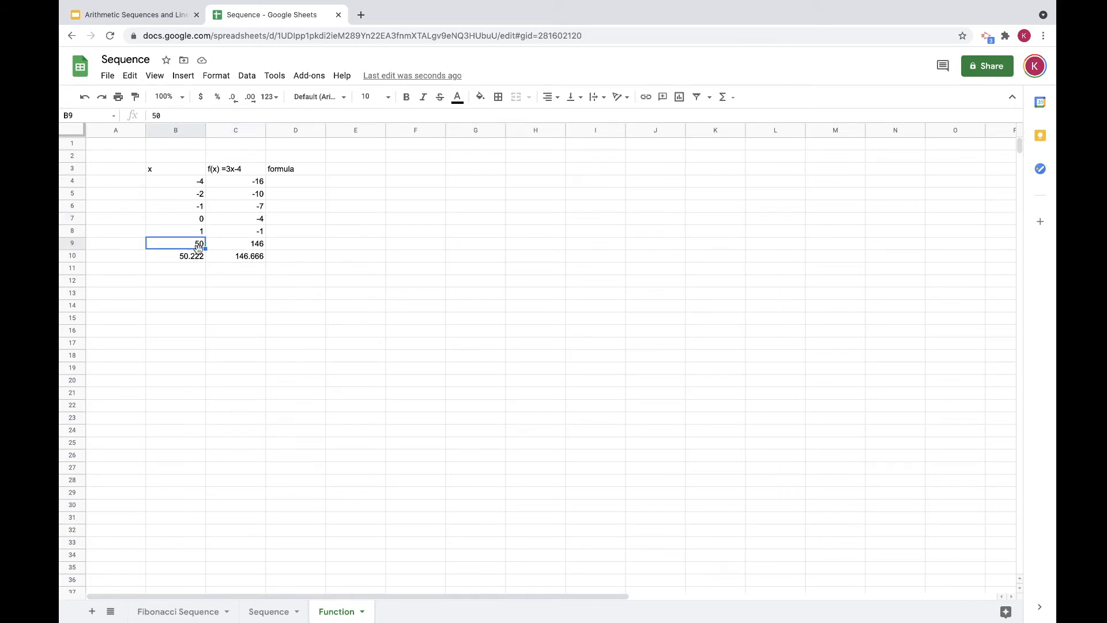
left_click(230, 255)
left_click(185, 260)
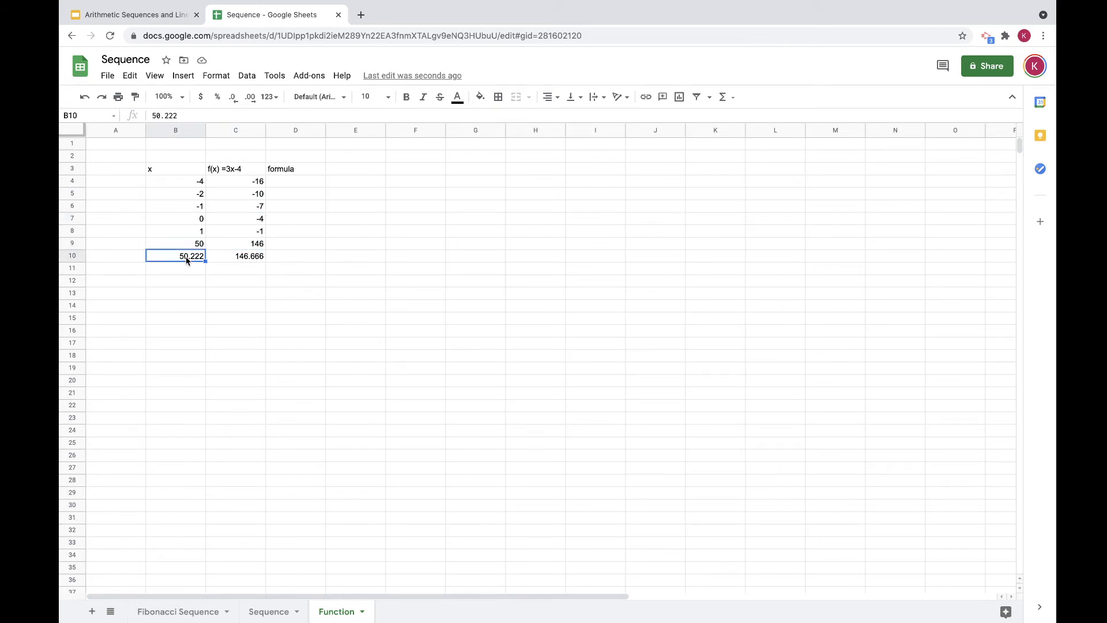
left_click(249, 258)
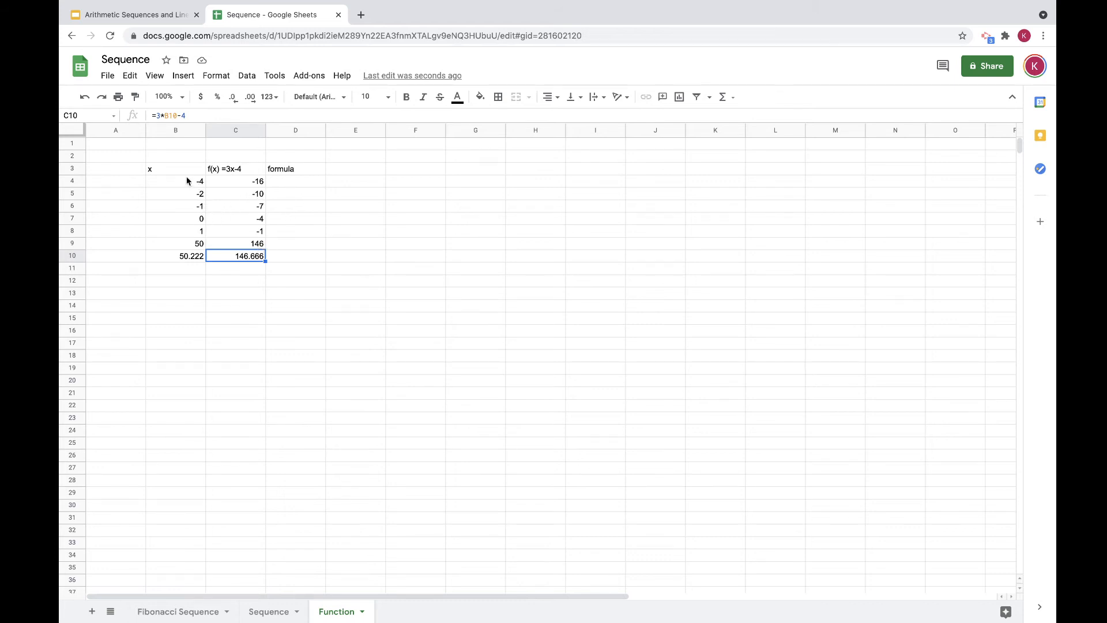
Step: Insert a line chart of the x and f(x) data in B3:C10 and move it beside the table, starting around cell E5
left_click_drag(185, 172, 230, 253)
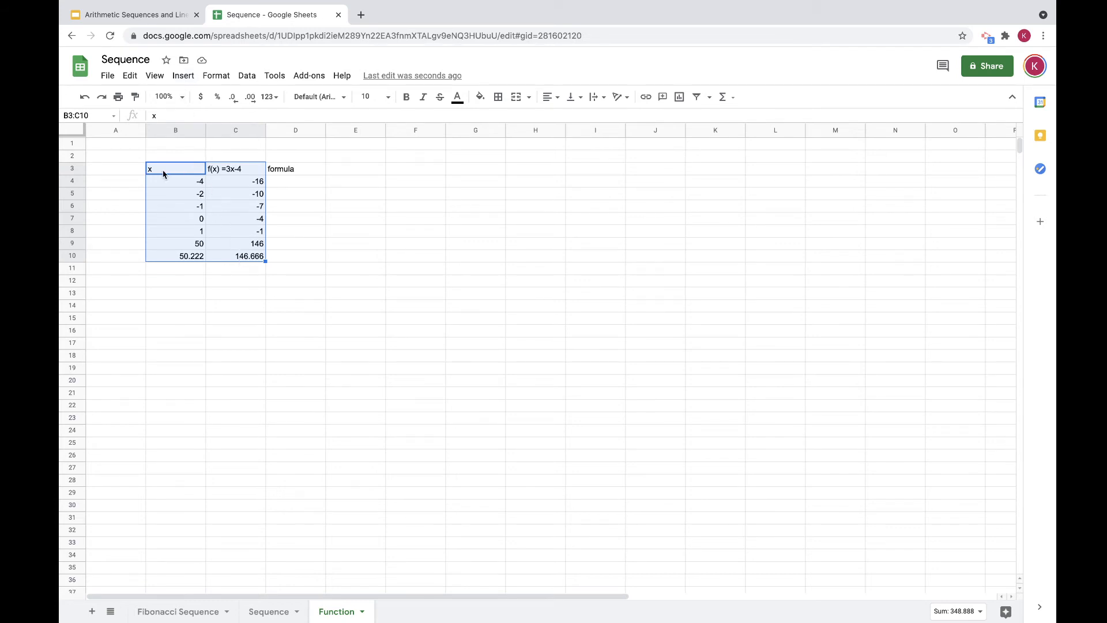
left_click(183, 75)
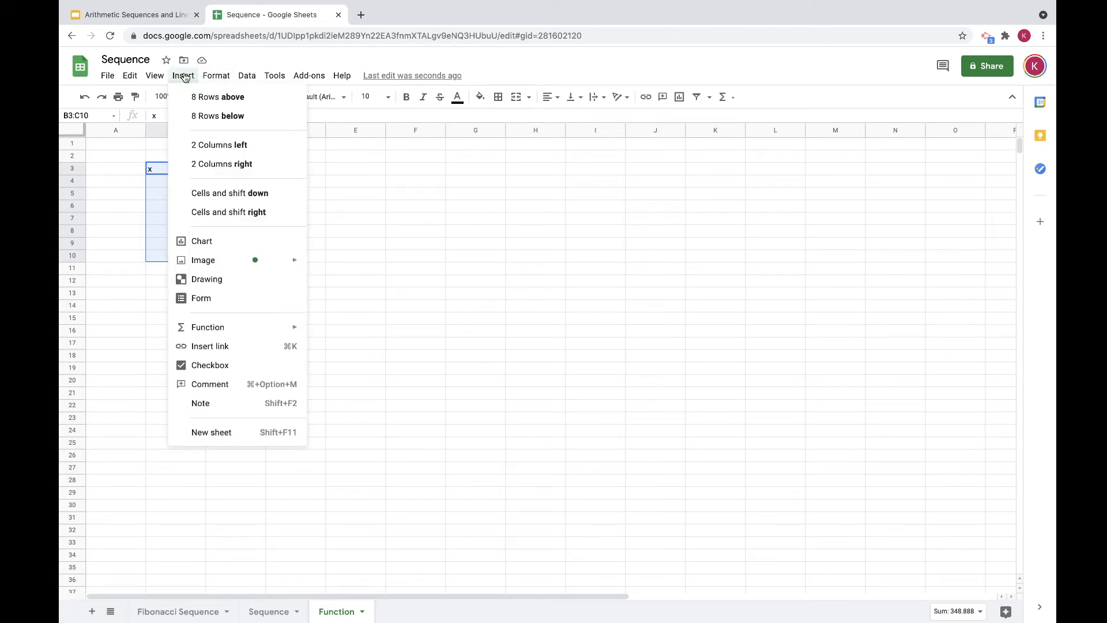
left_click(218, 241)
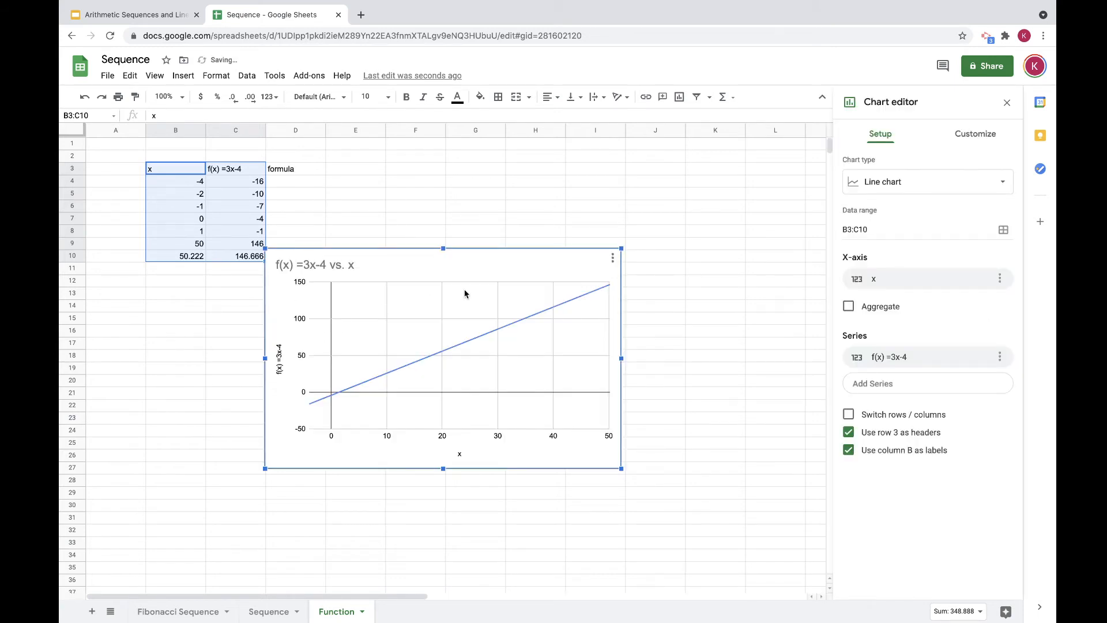
left_click_drag(492, 259, 578, 200)
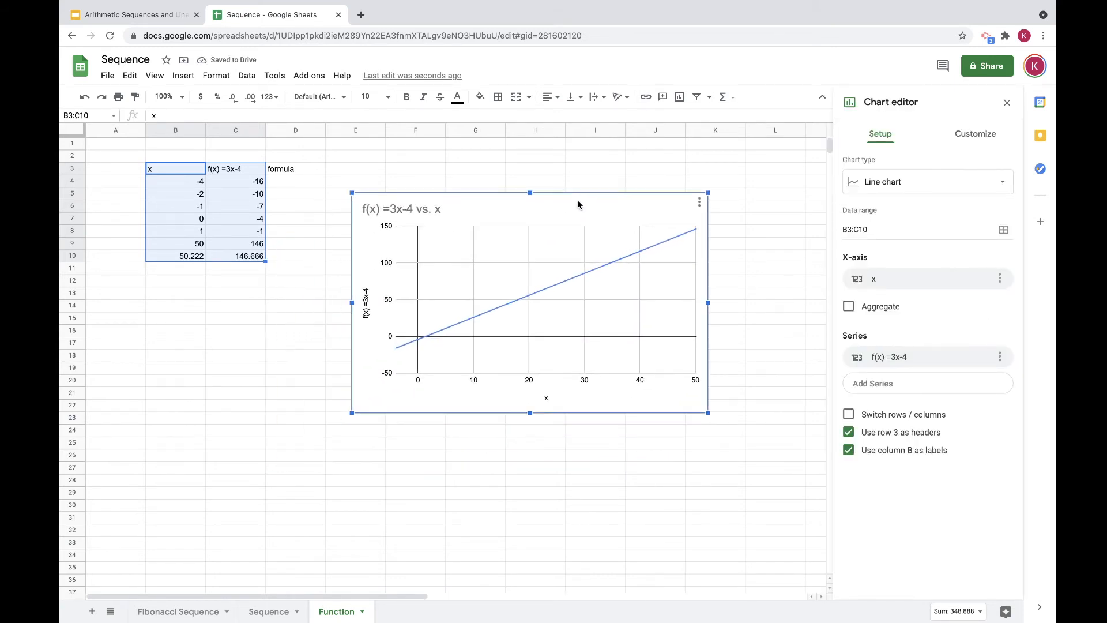
Step: Shorten the chart title to "f(x) =3x-4" and move the chart so it starts around cell F3
left_click(441, 208)
key("BackSpace")
key("BackSpace")
key("BackSpace")
key("BackSpace")
key("BackSpace")
key("BackSpace")
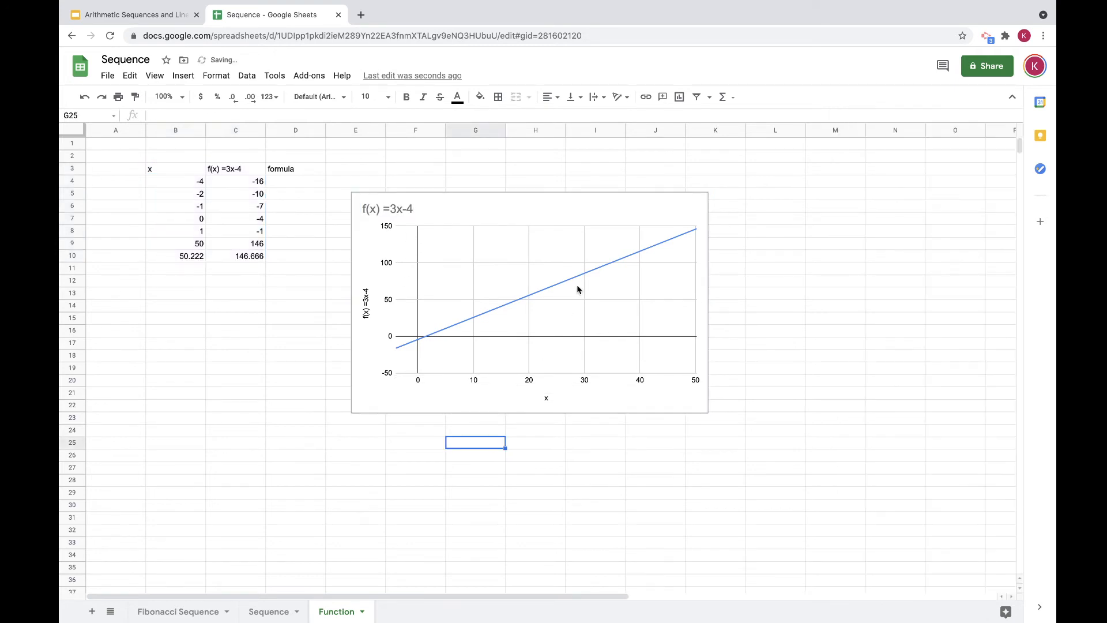
left_click(609, 213)
left_click_drag(610, 213, 647, 193)
Step: Copy the formula text 3*B4-4, without the equals sign, from C4 into D4 of the formula column
left_click(290, 181)
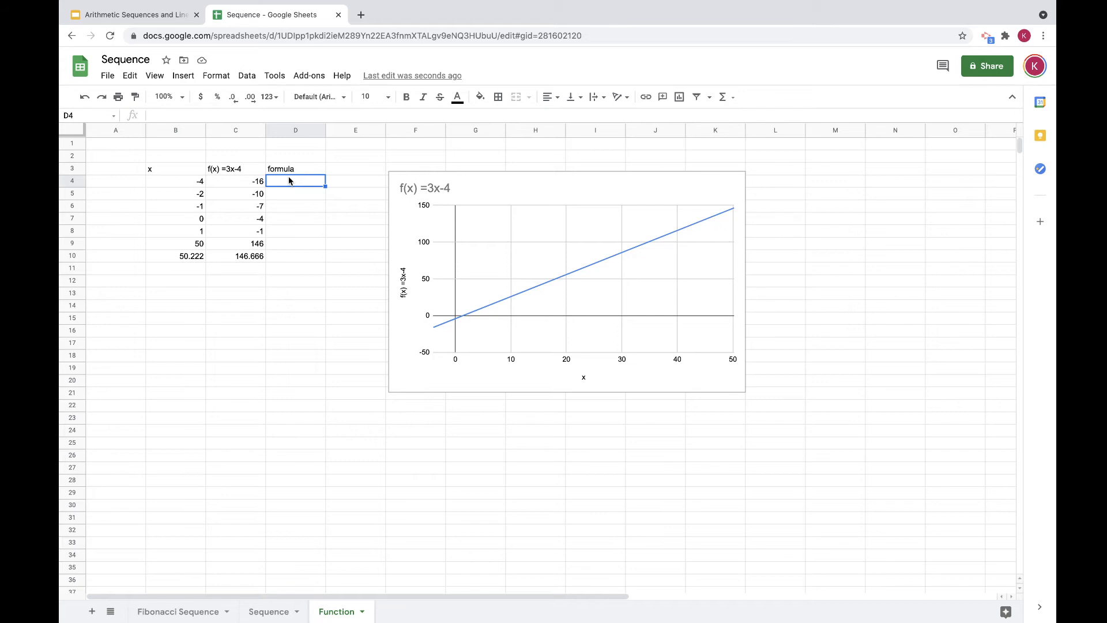
left_click(247, 182)
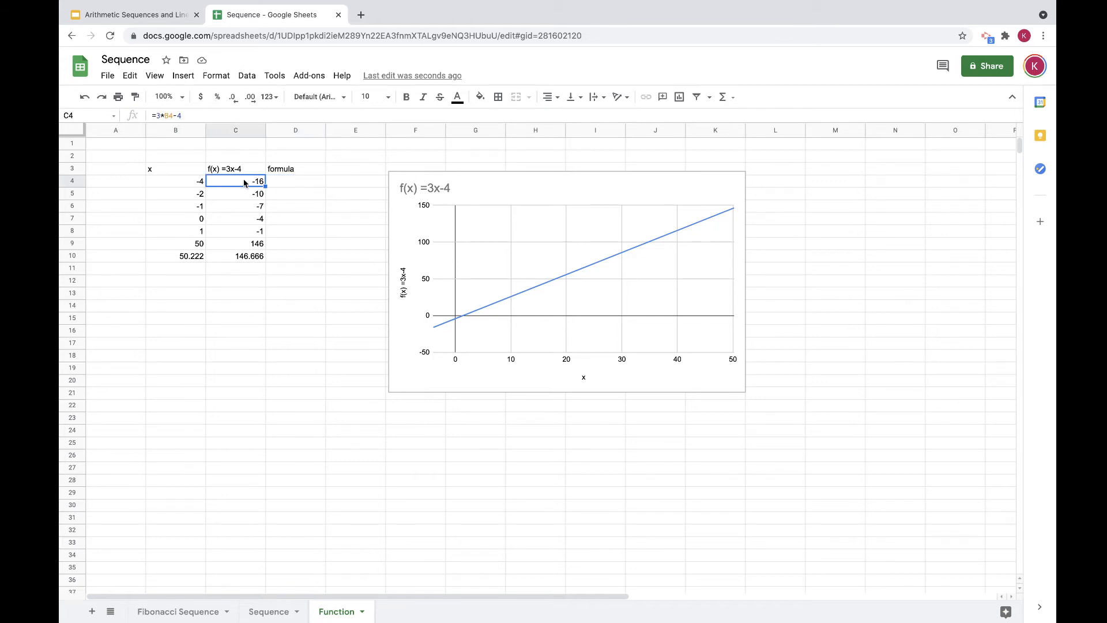
left_click_drag(186, 116, 155, 115)
key("ctrl+c")
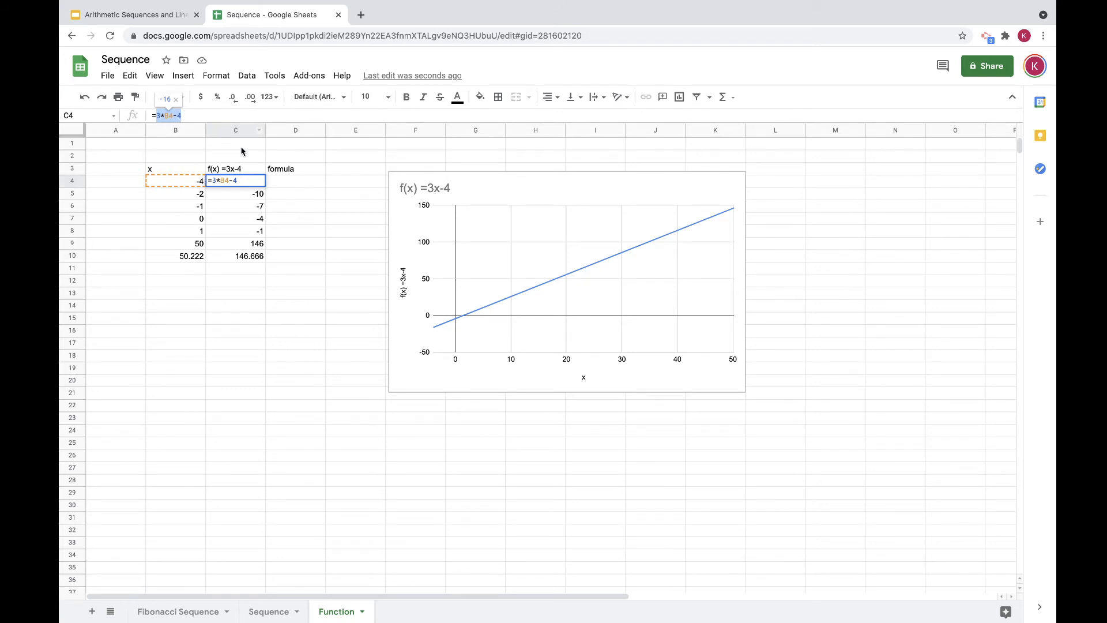
left_click(275, 180)
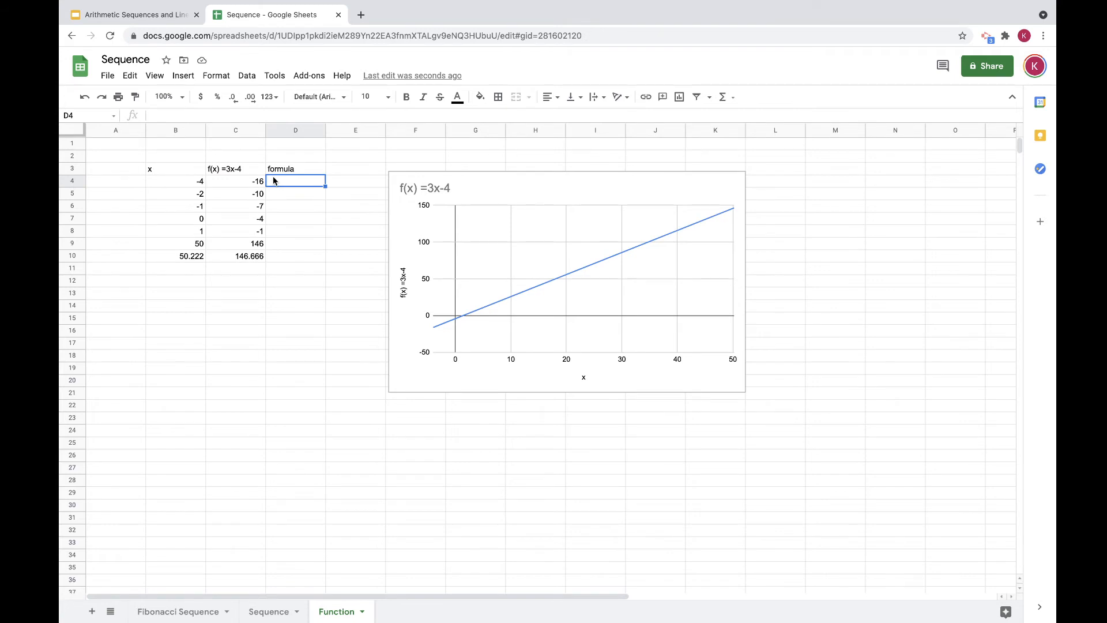
key("ctrl+v")
left_click(291, 198)
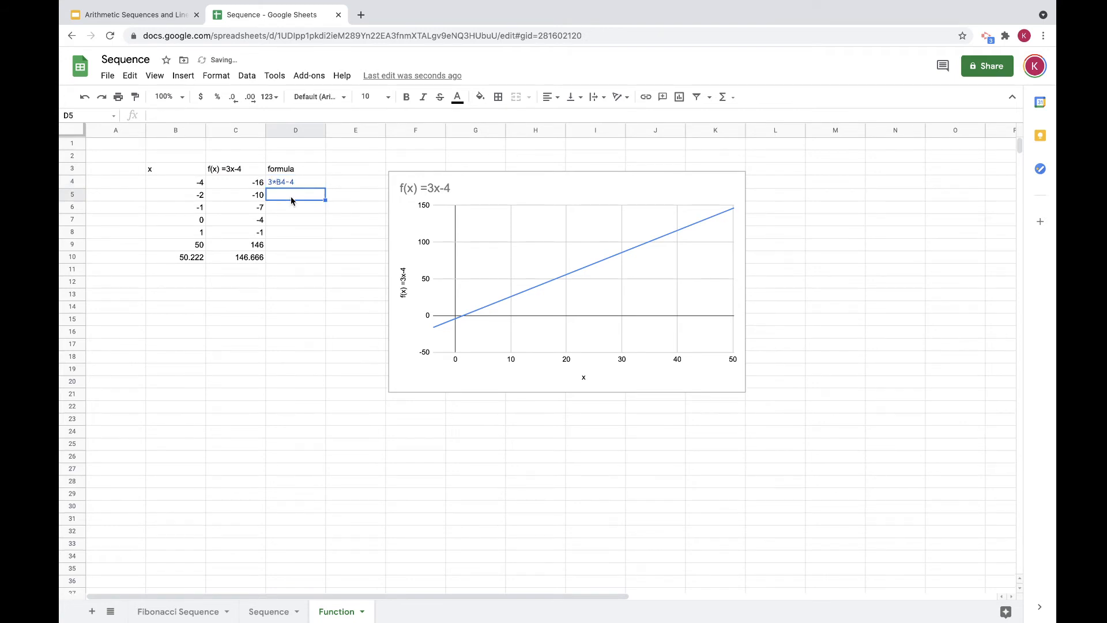
Step: Copy the formula text 3*B5-4, without the equals sign, from C5 into D5
left_click(260, 197)
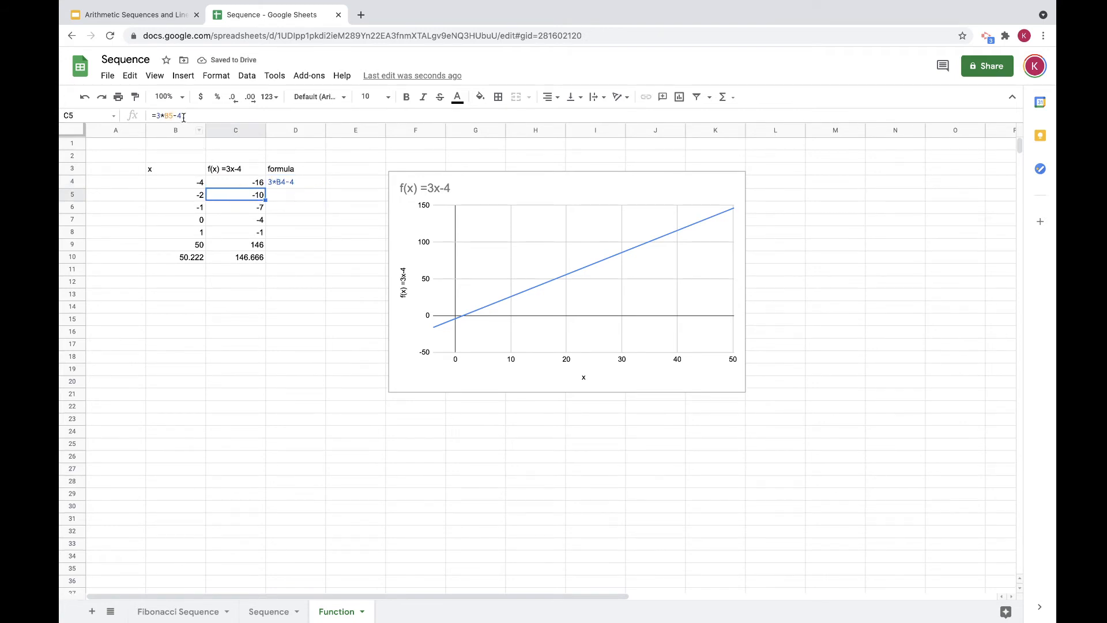
left_click_drag(183, 116, 157, 116)
key("ctrl+c")
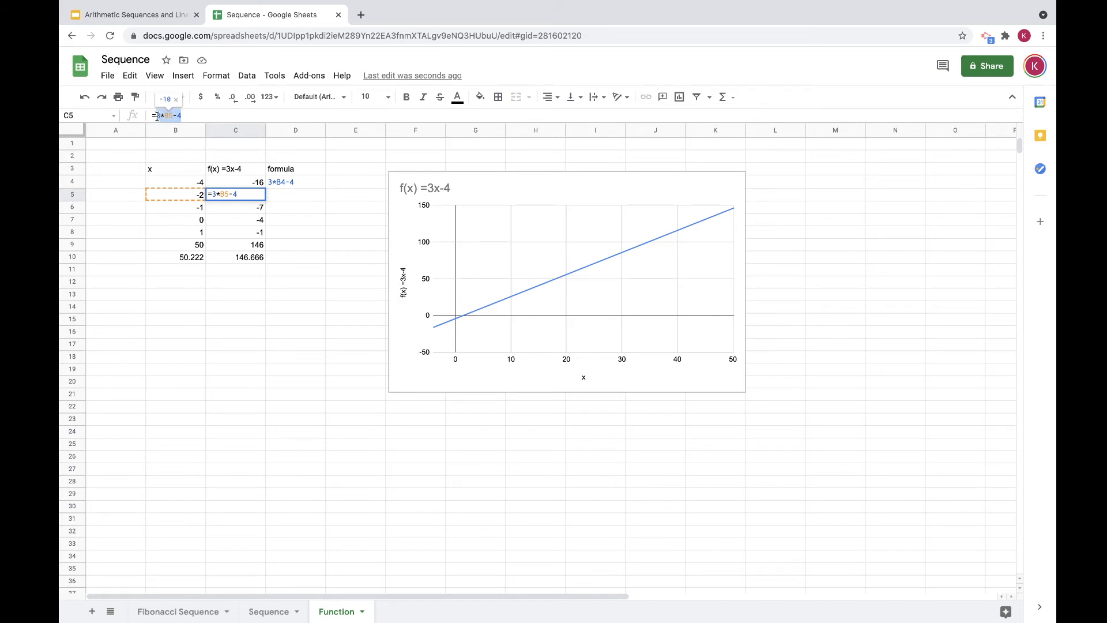
left_click(286, 195)
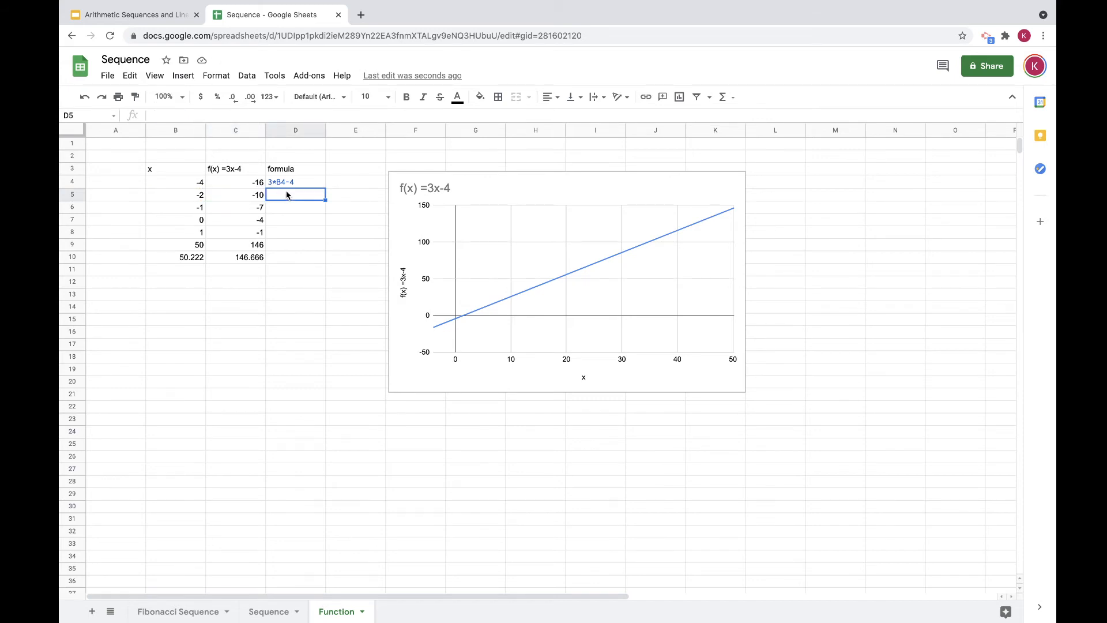
key("ctrl+v")
Step: Copy the formula text 3*B6-4, without the equals sign, from C6 into D6
left_click(254, 209)
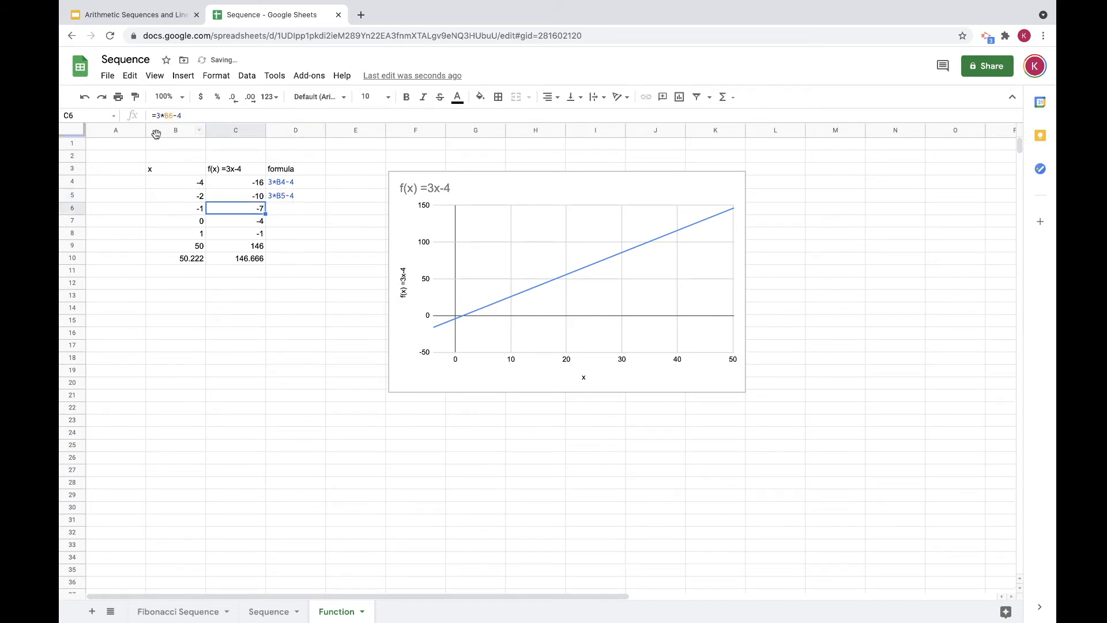
left_click_drag(184, 116, 157, 115)
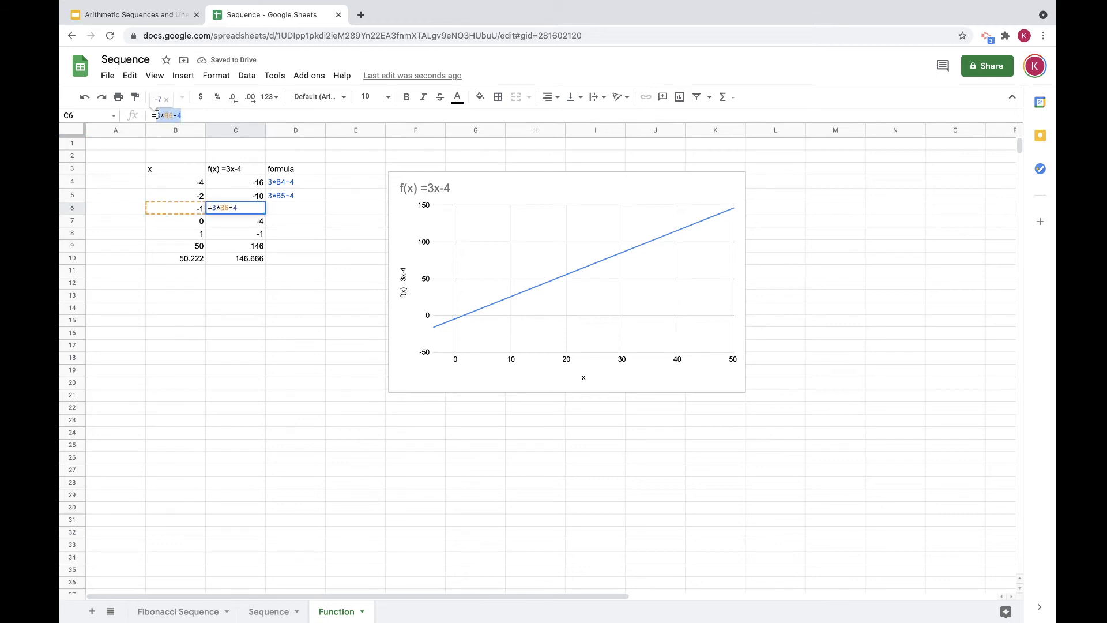
key("ctrl+c")
key("Return")
left_click(279, 208)
key("ctrl+v")
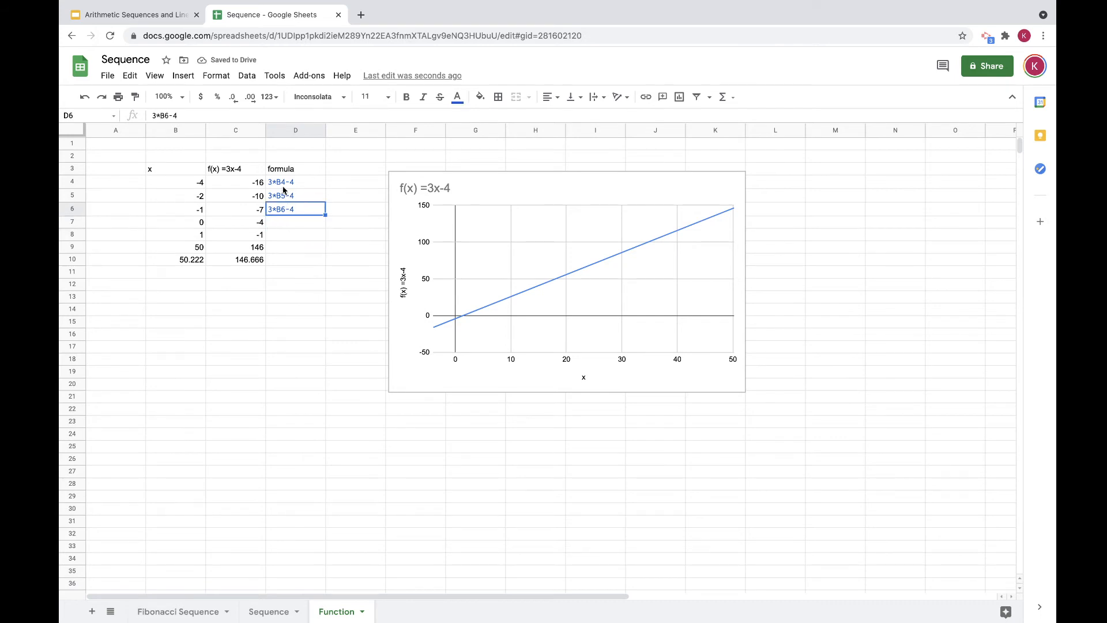
Step: Compare the x values in B4:B6 with the cell references in their formulas, and check C4 and the chart
left_click(228, 184)
left_click(189, 188)
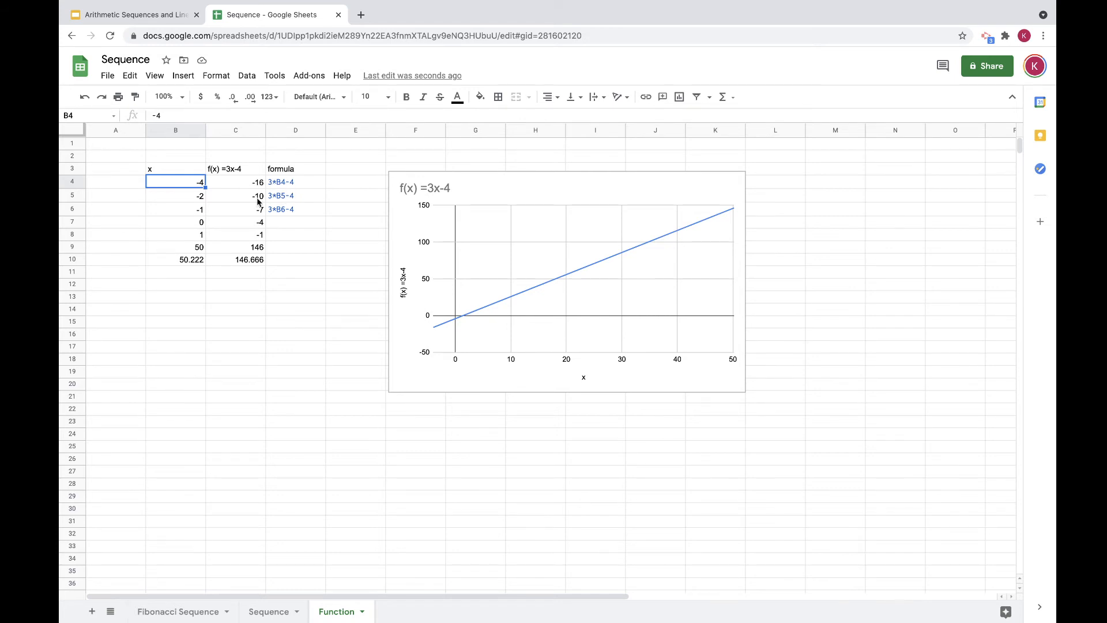
left_click(192, 195)
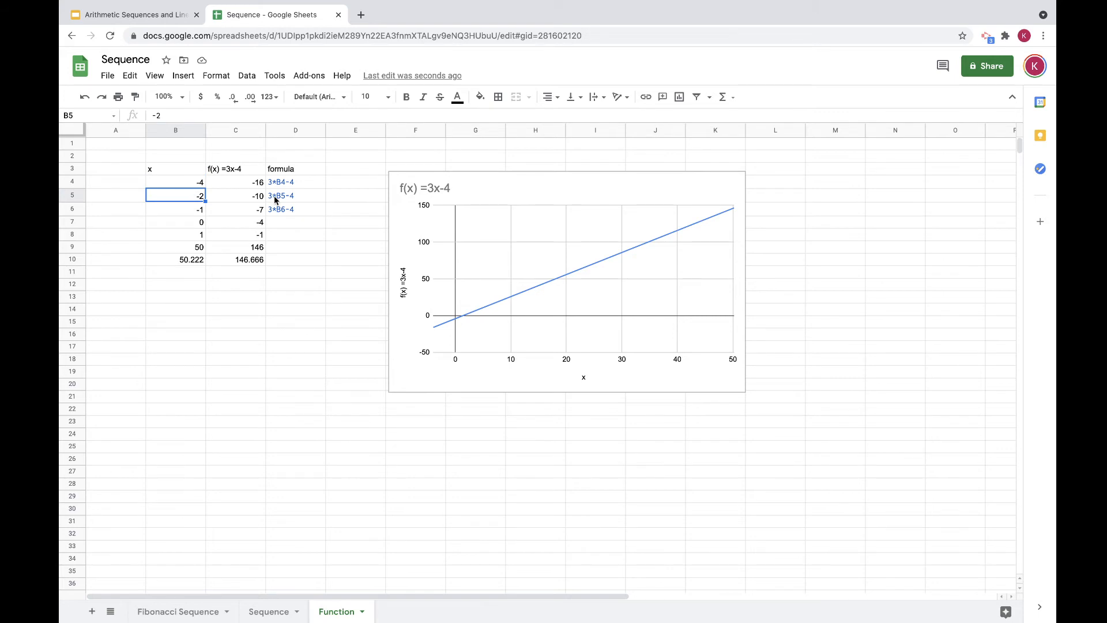
left_click(191, 211)
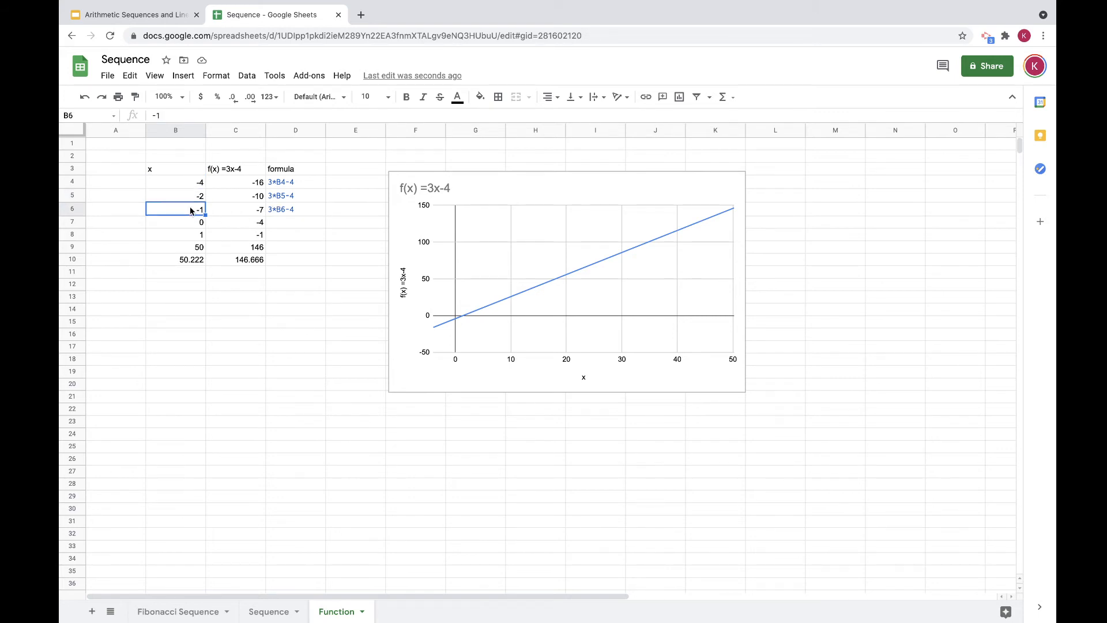
left_click(294, 182)
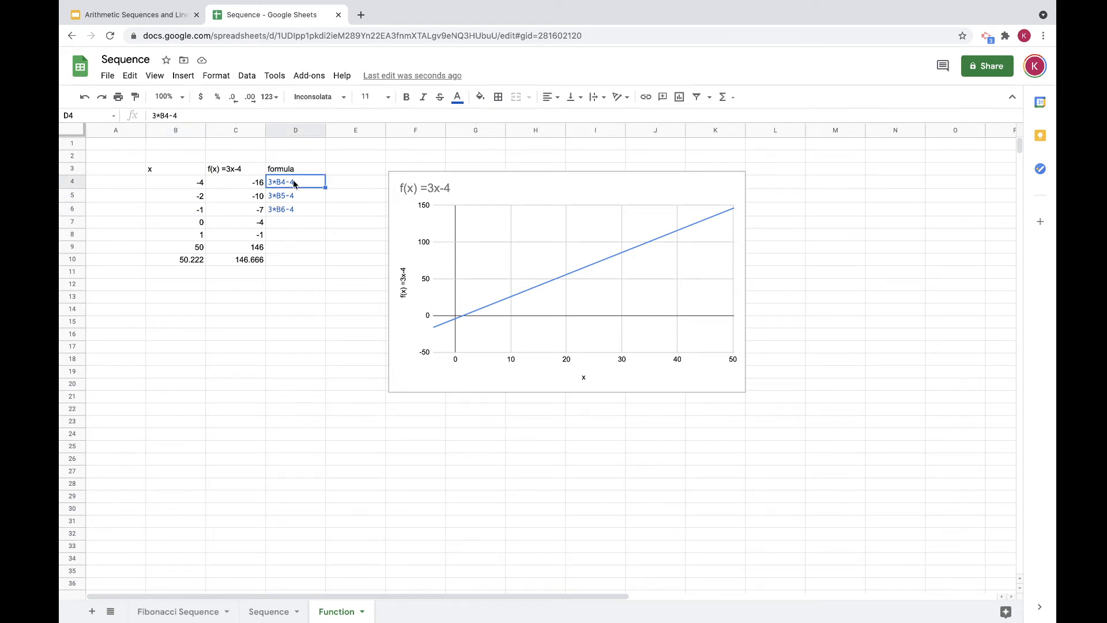
left_click(241, 182)
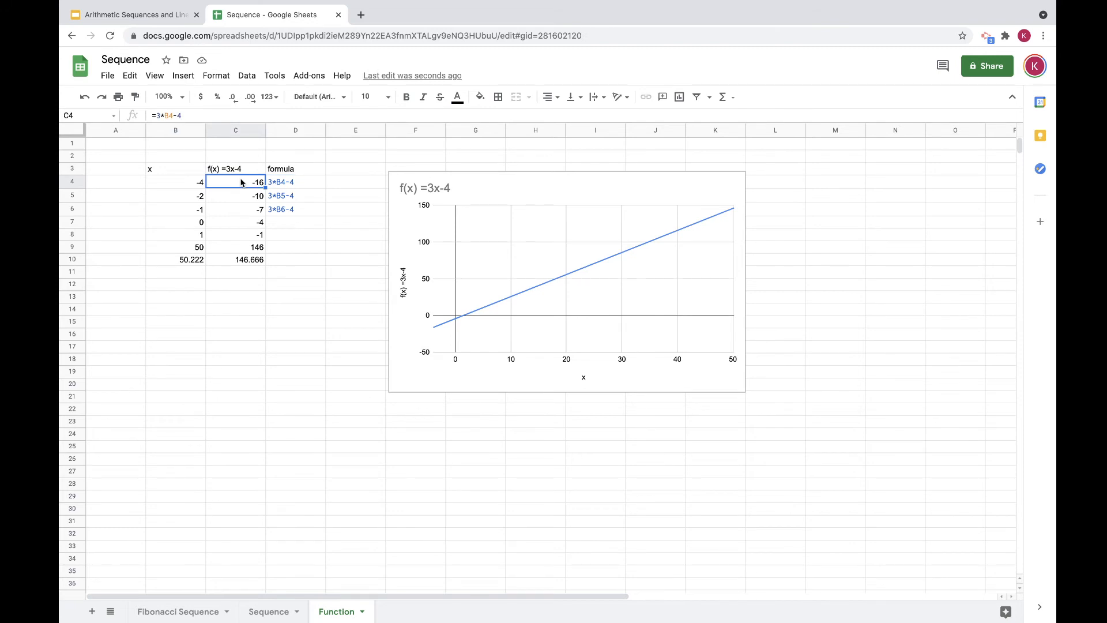
left_click(164, 181)
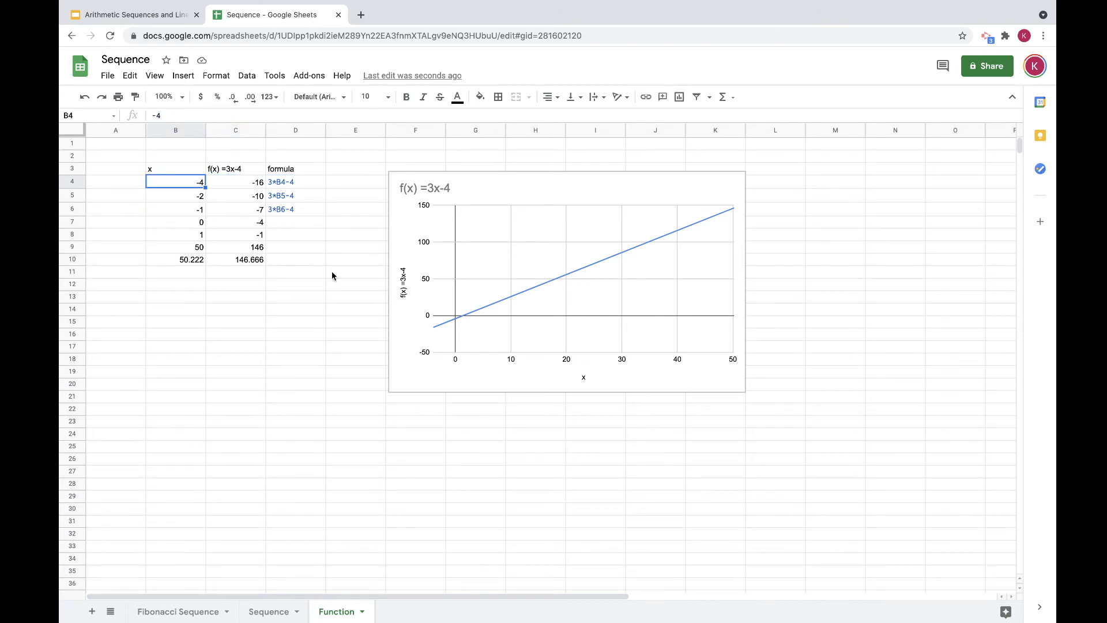
left_click(561, 197)
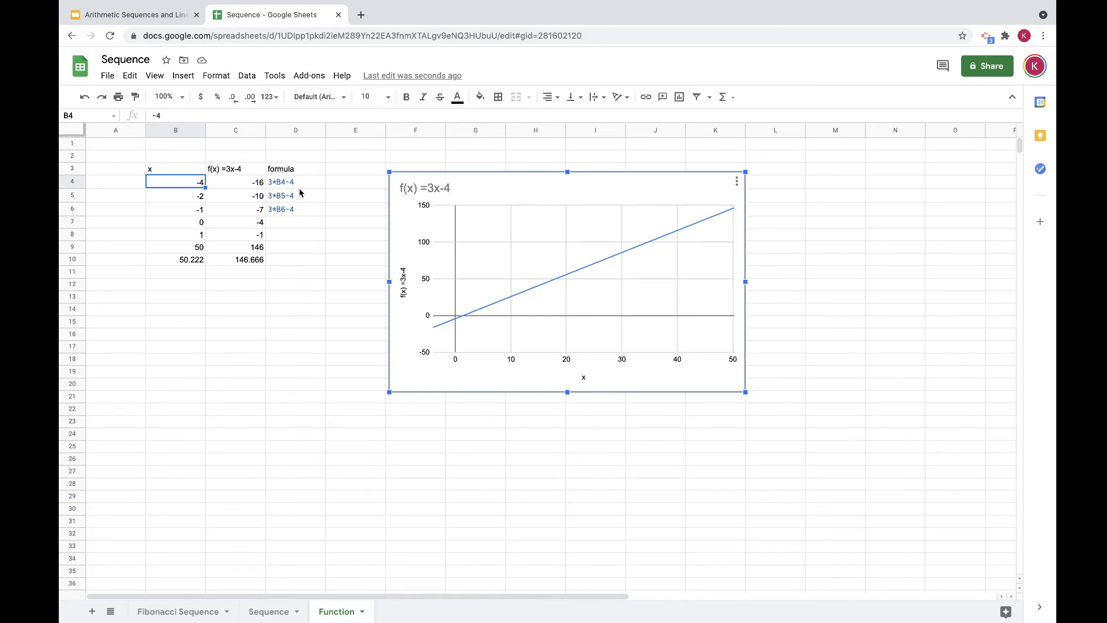
Step: Switch to the Arithmetic Sequences and Linear Functions presentation and enter xn=xn-1 after "Sequence Rule:" in the Sequence Table on slide 16
left_click(147, 14)
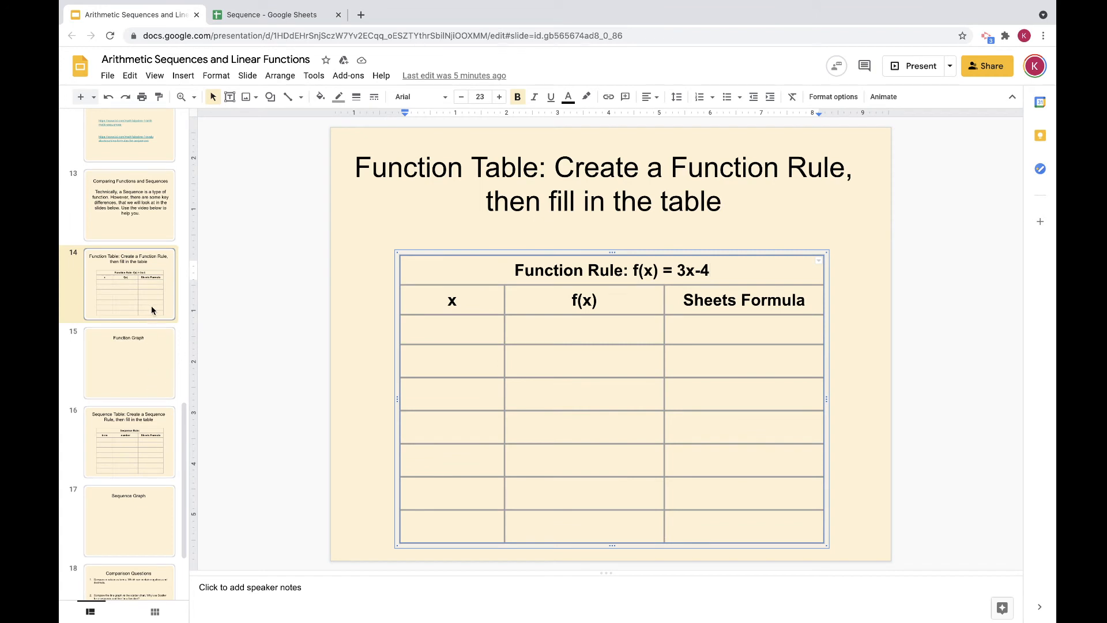
left_click(165, 426)
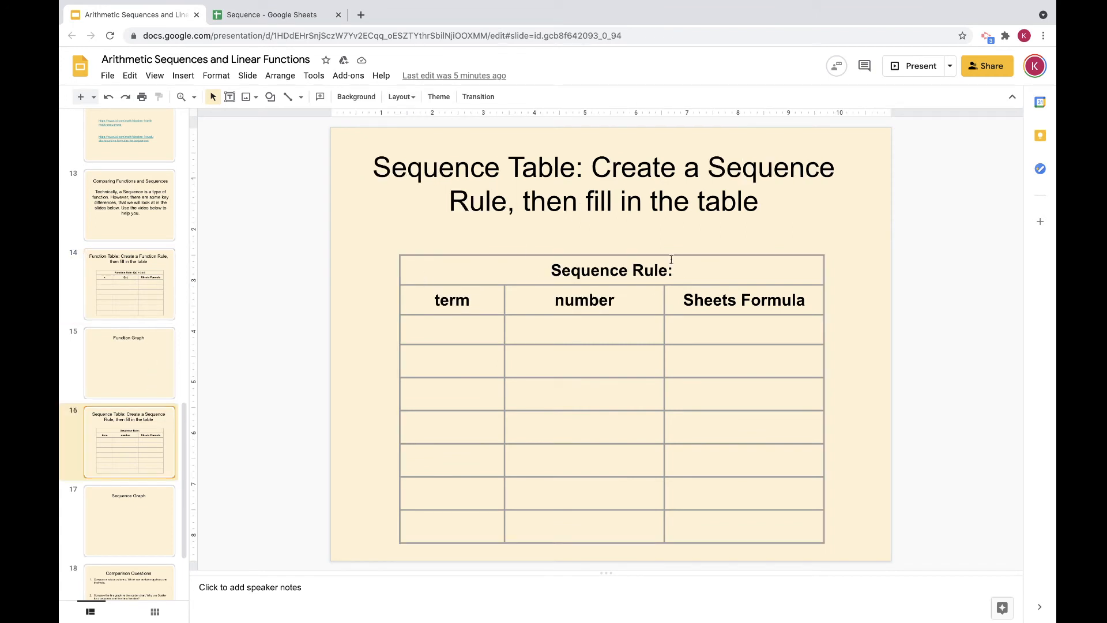
double_click(688, 264)
left_click(688, 264)
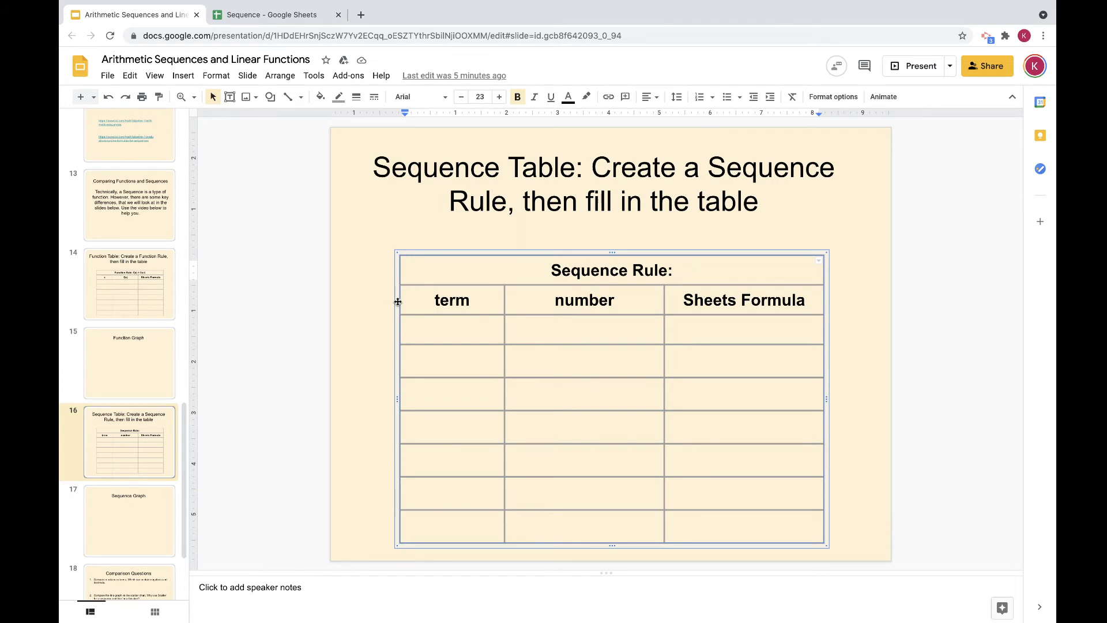
type("xn")
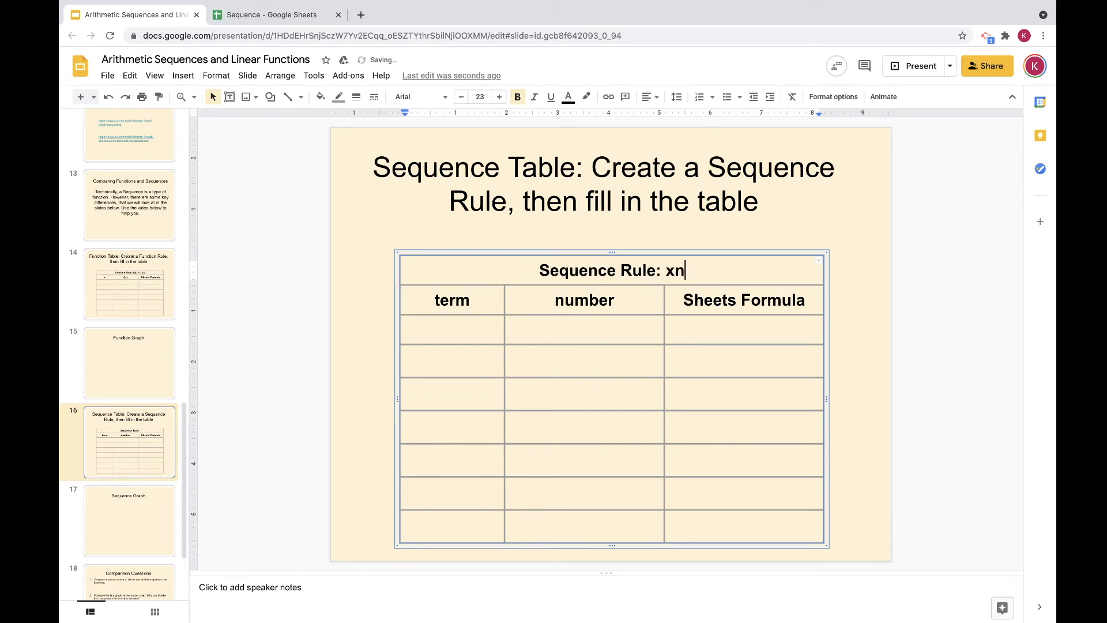
type("=")
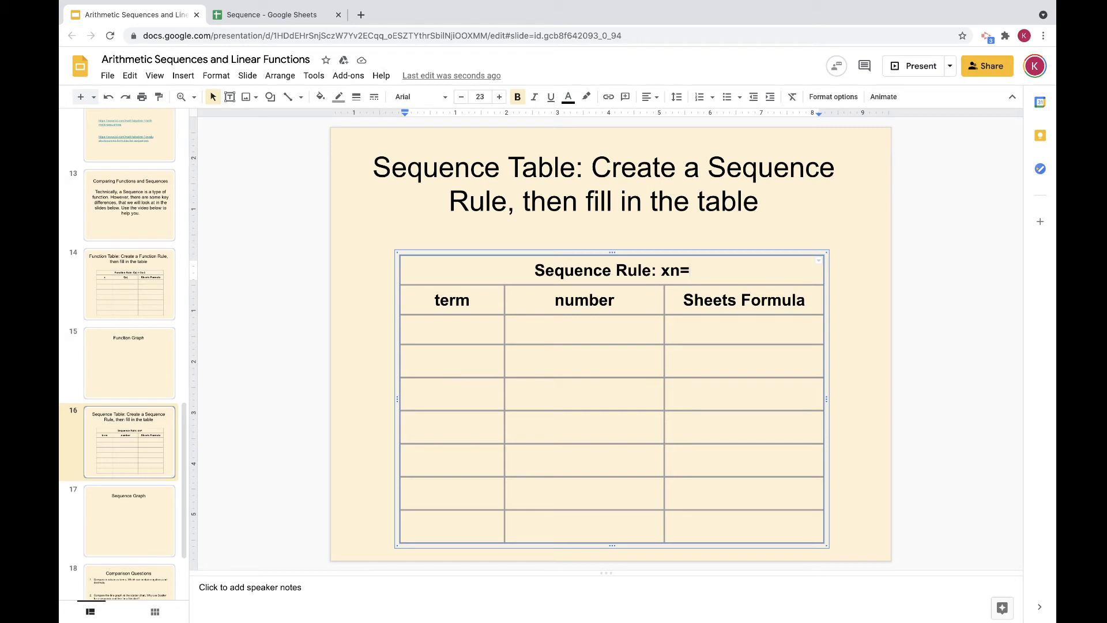
type("x")
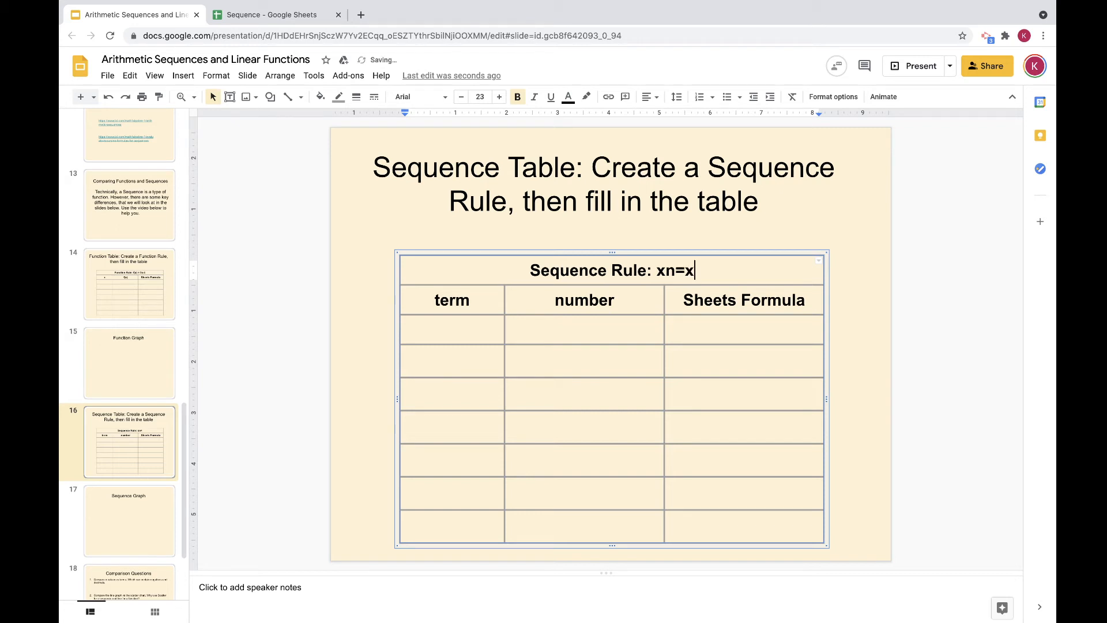
type("n-1")
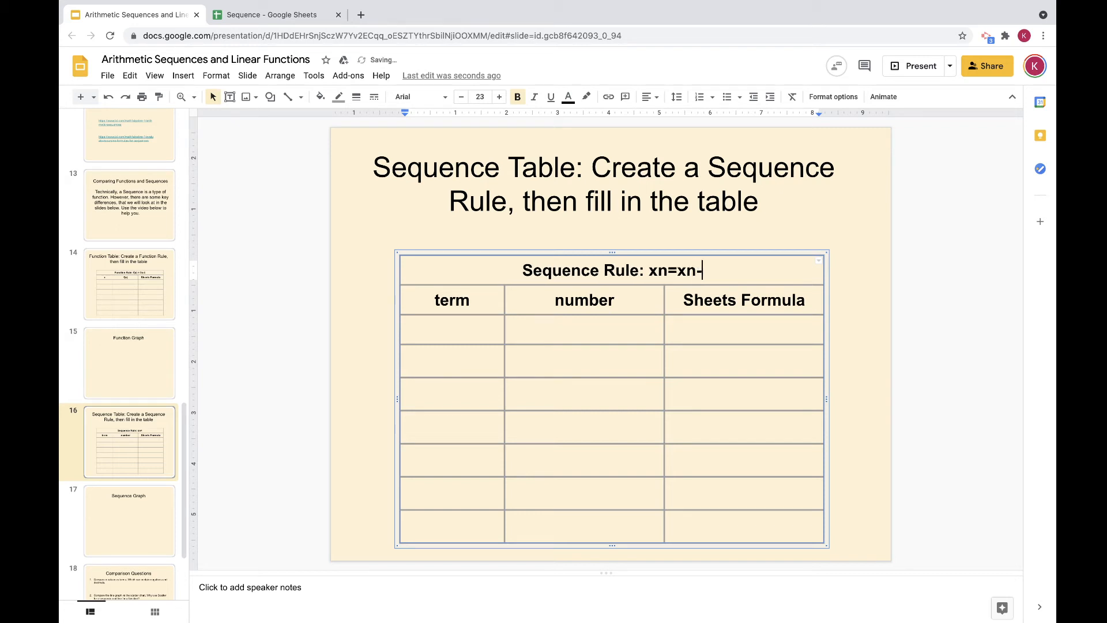
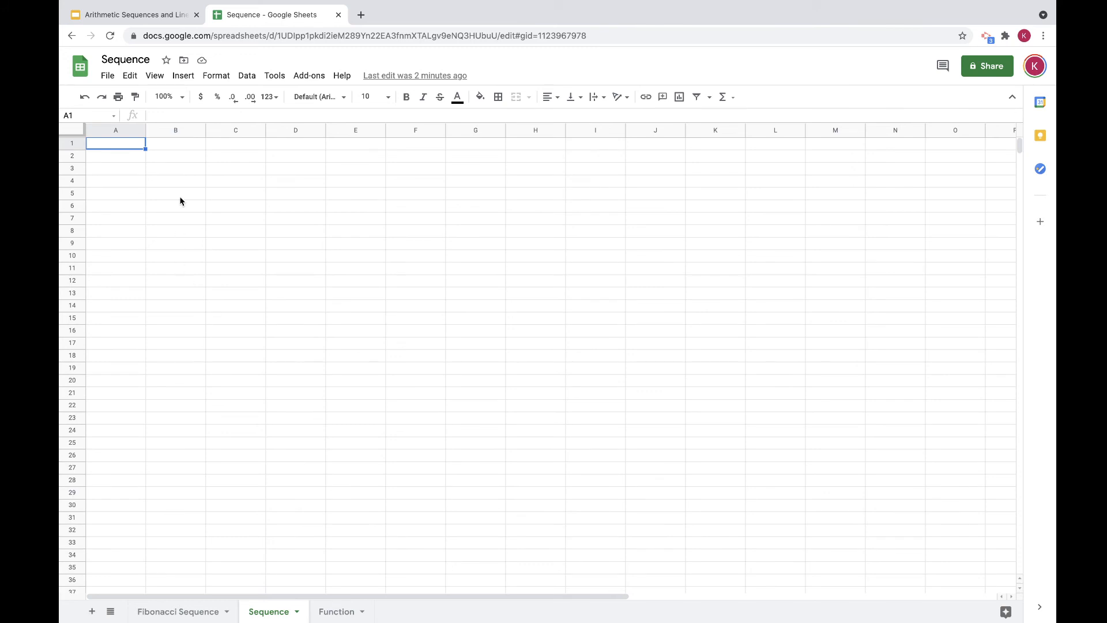
Step: Enter the headers term, number and formula in B3:D3 of the Sequence sheet
left_click(179, 170)
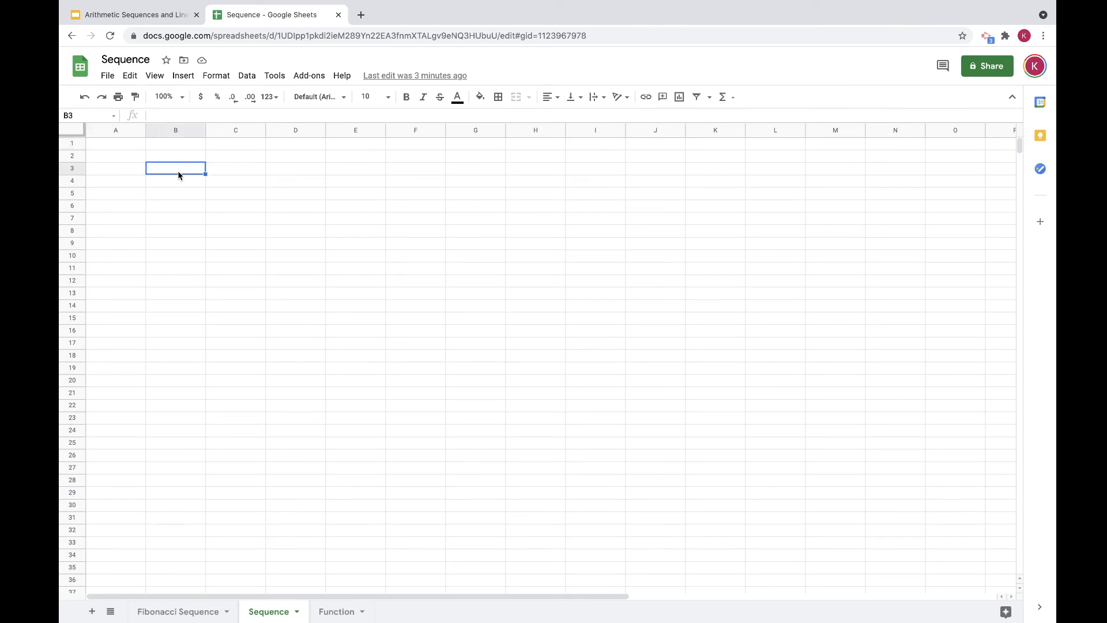
type("term")
key("Tab")
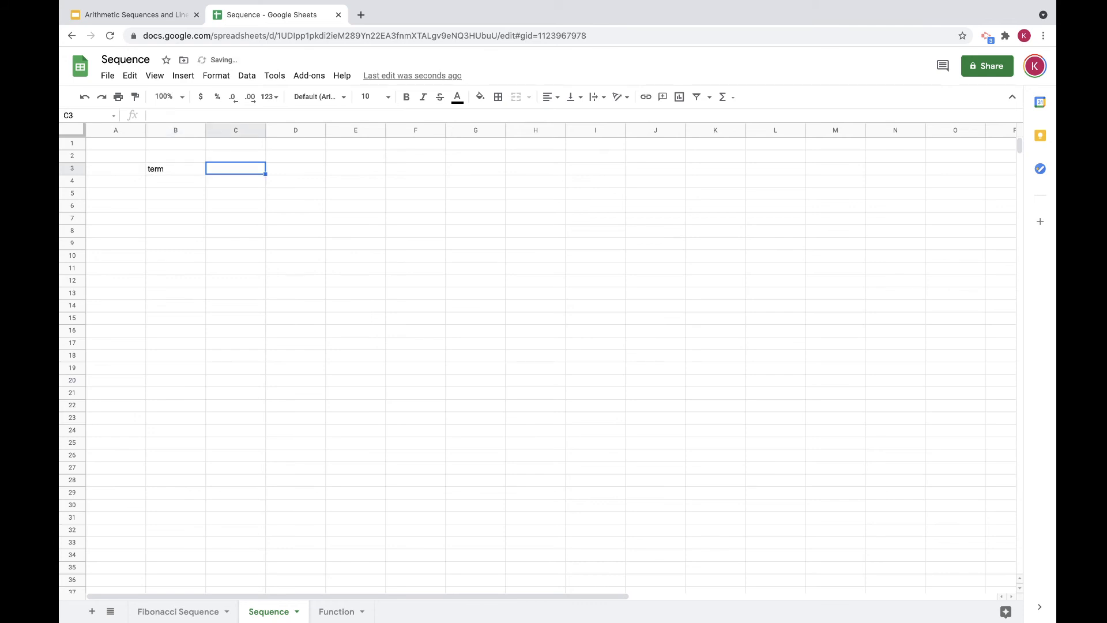
type("number")
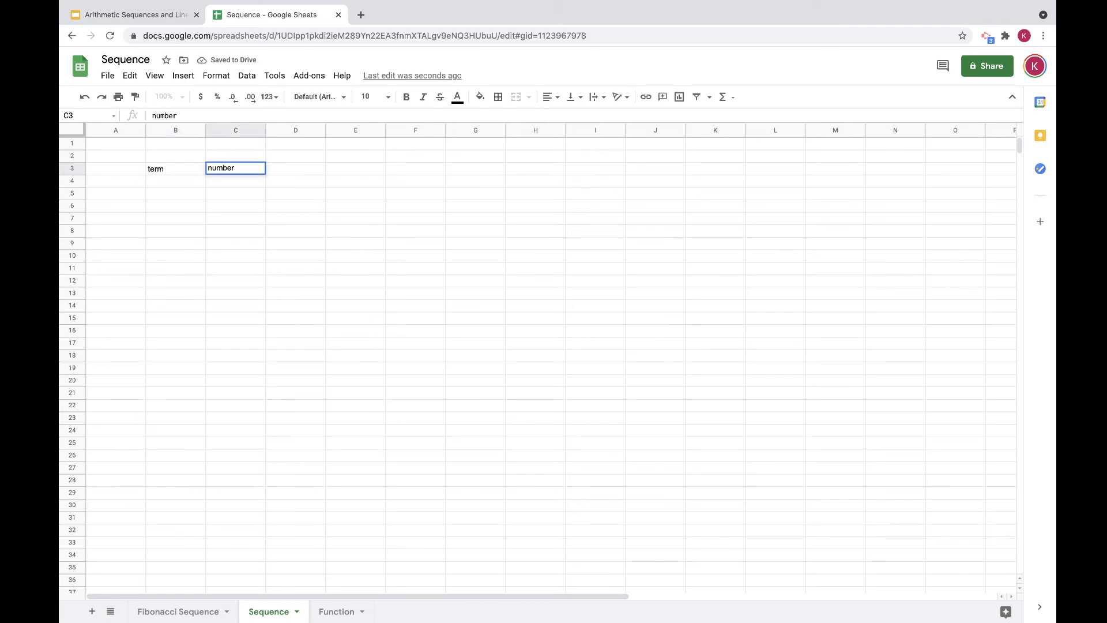
key("Tab")
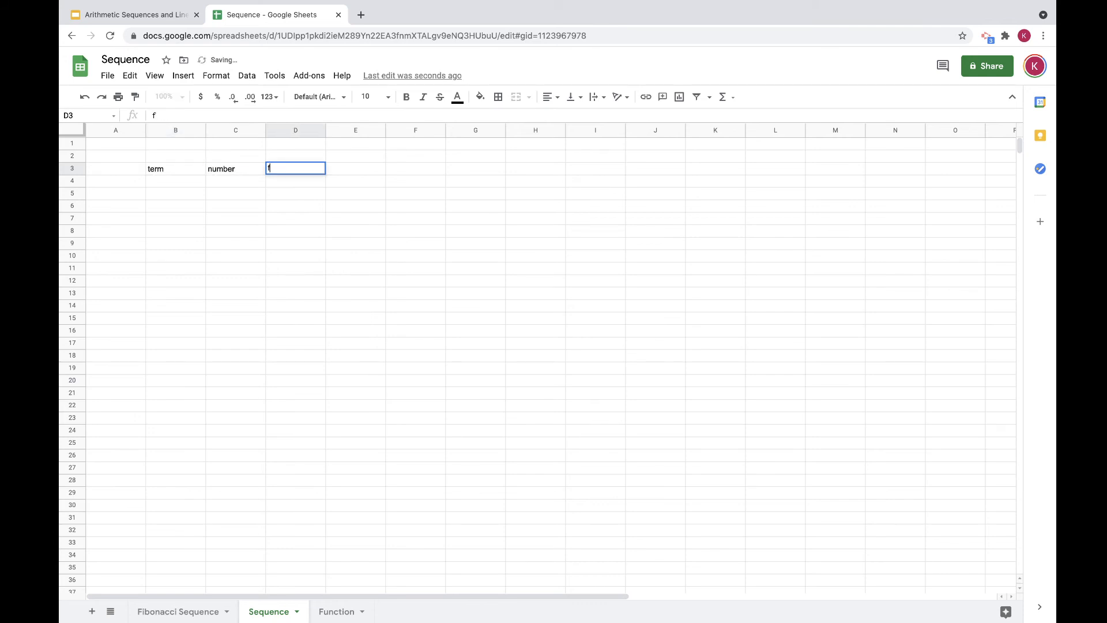
type("formula")
Step: Enter term 0 with number 0 in row 4, and term 1 in B5
left_click(169, 186)
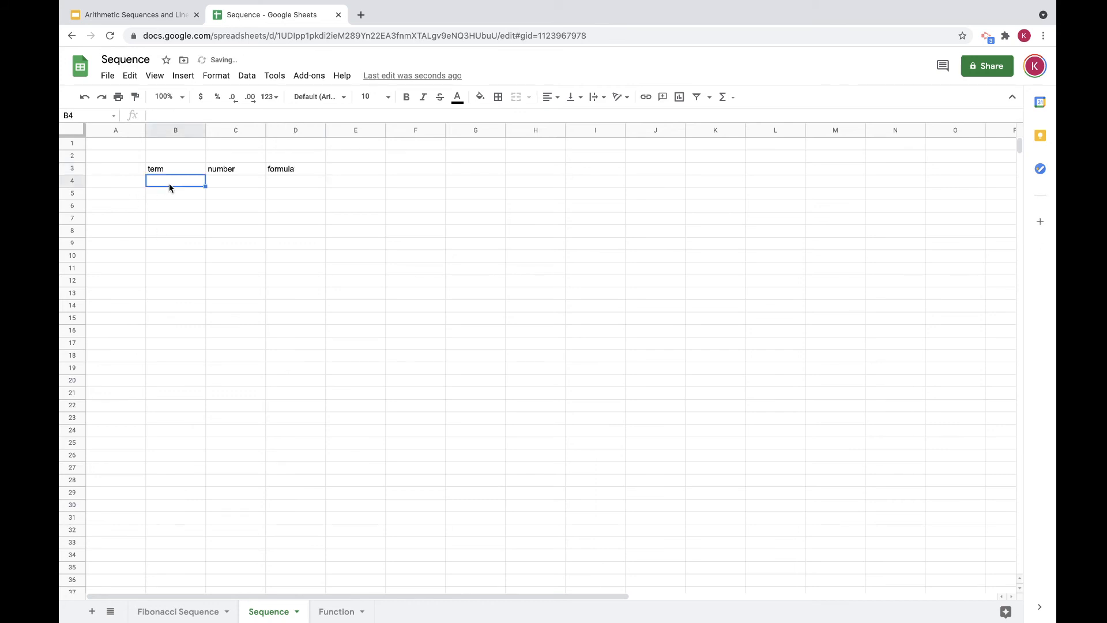
type("0")
left_click(224, 183)
type("0")
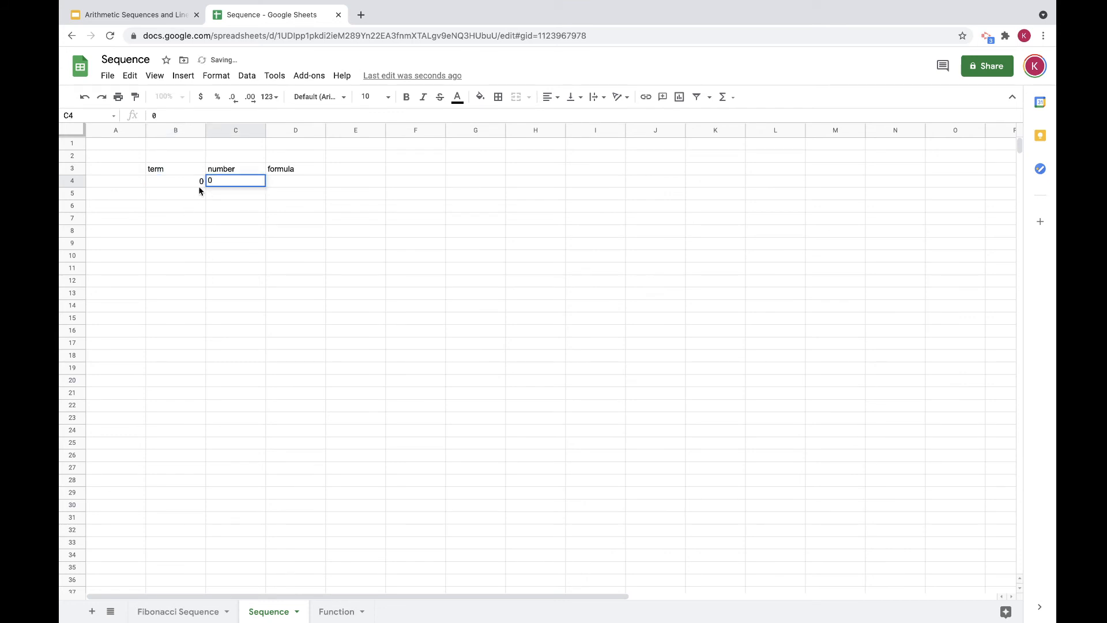
left_click(189, 195)
type("1")
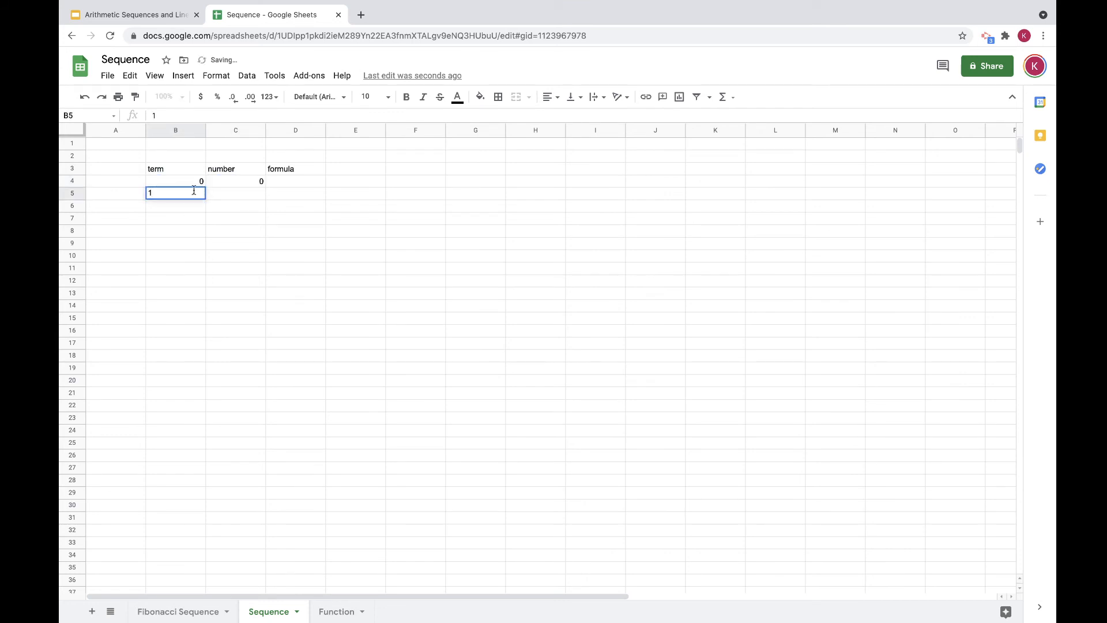
left_click(224, 198)
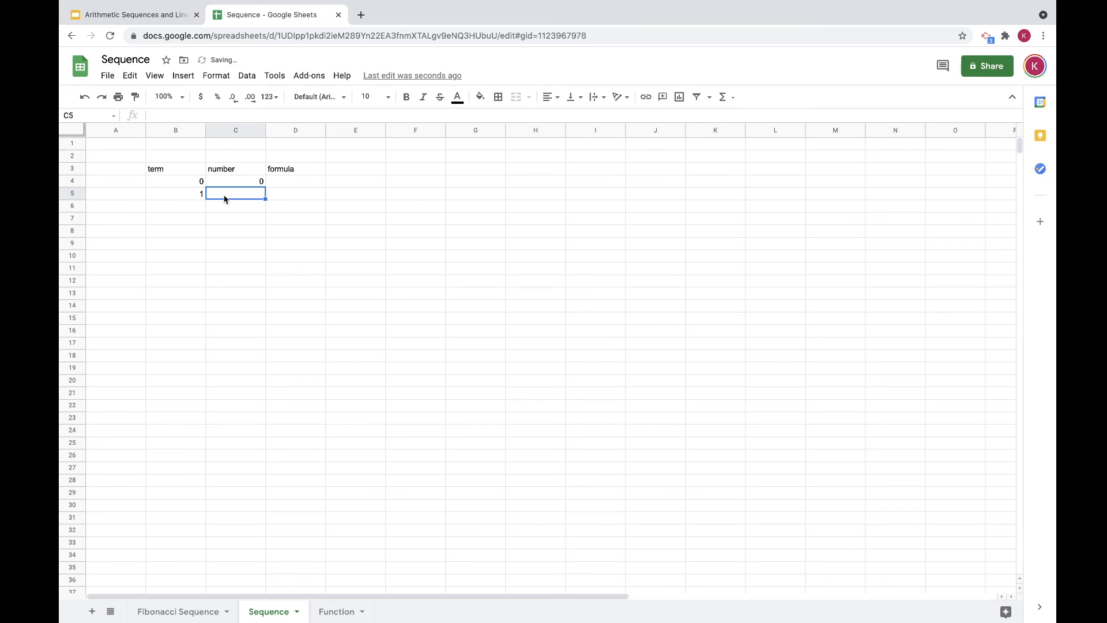
Step: Enter 3 as the number for term 1 in C5 and the recursive formula =C5+3 in C6
type("3")
left_click(247, 206)
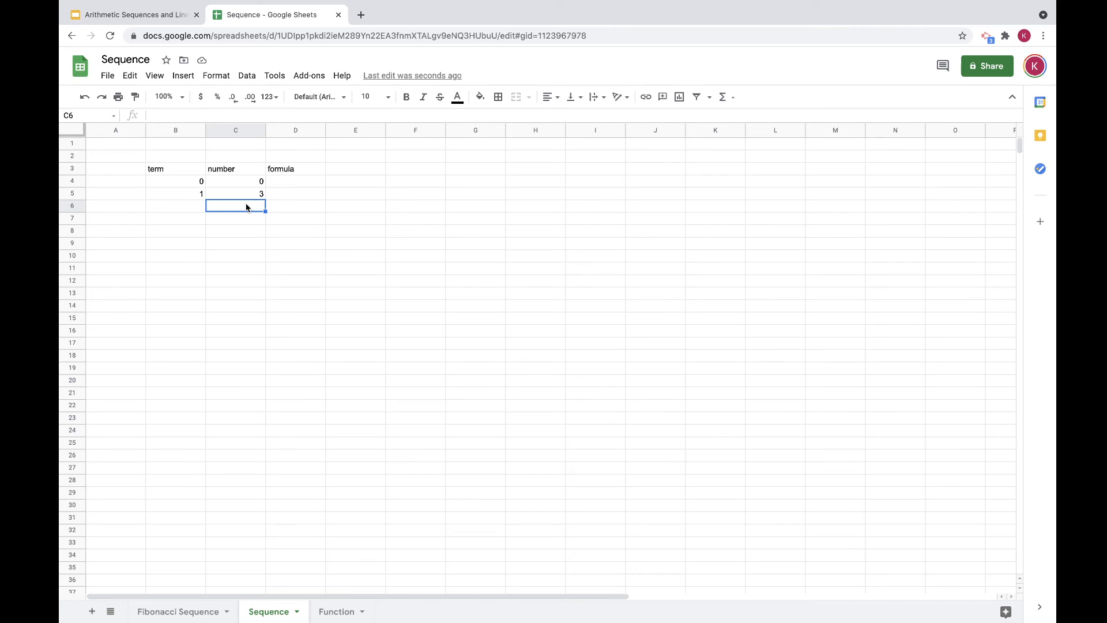
type("=")
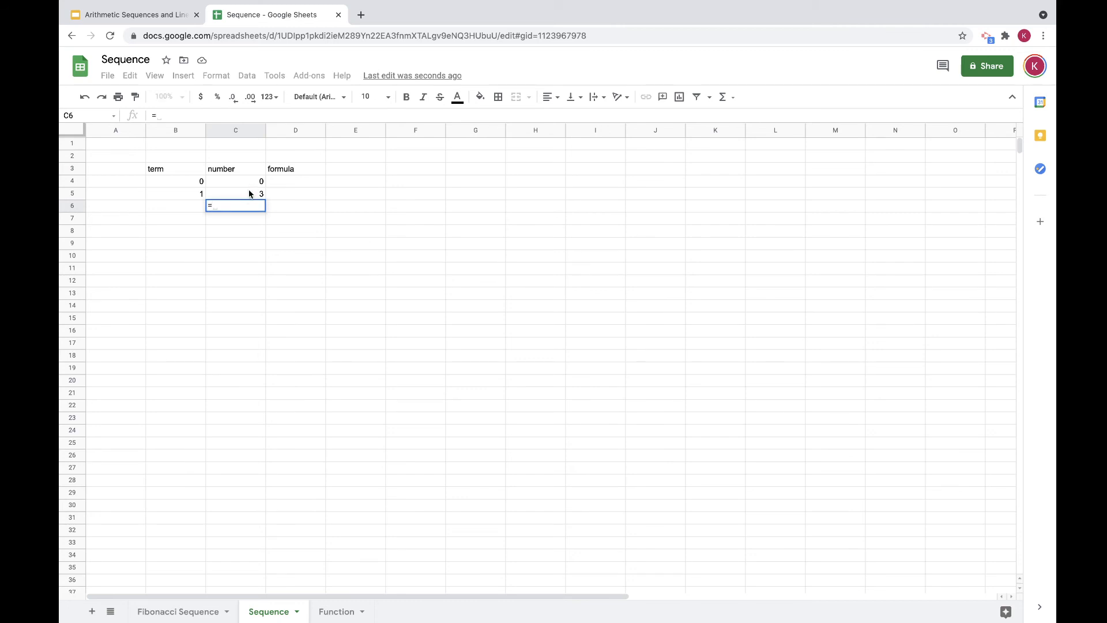
left_click(242, 196)
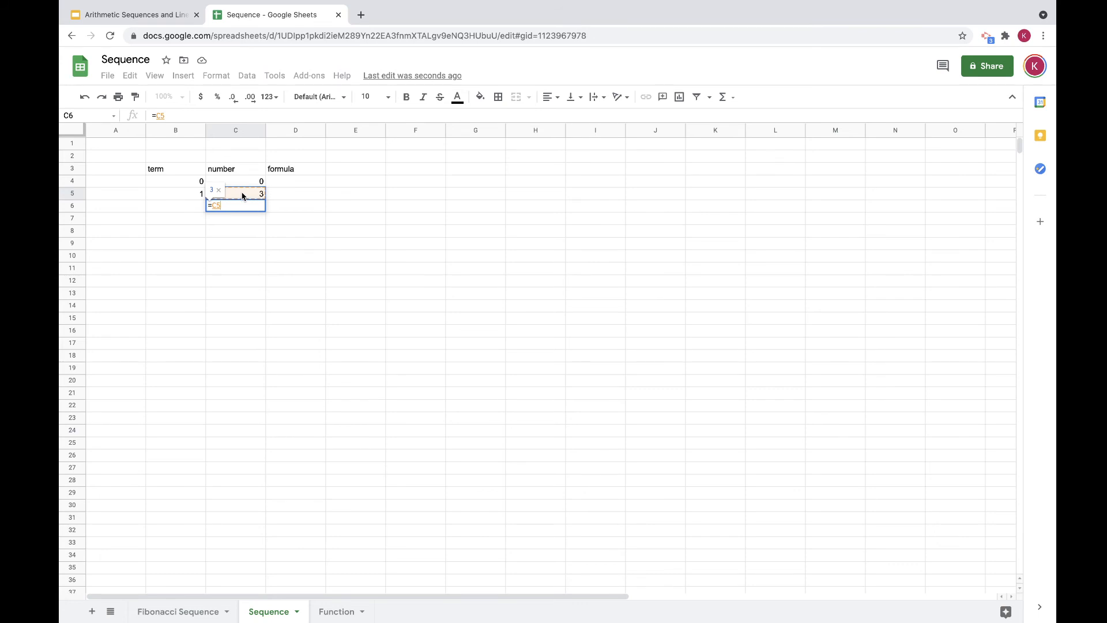
type("+3")
key("Return")
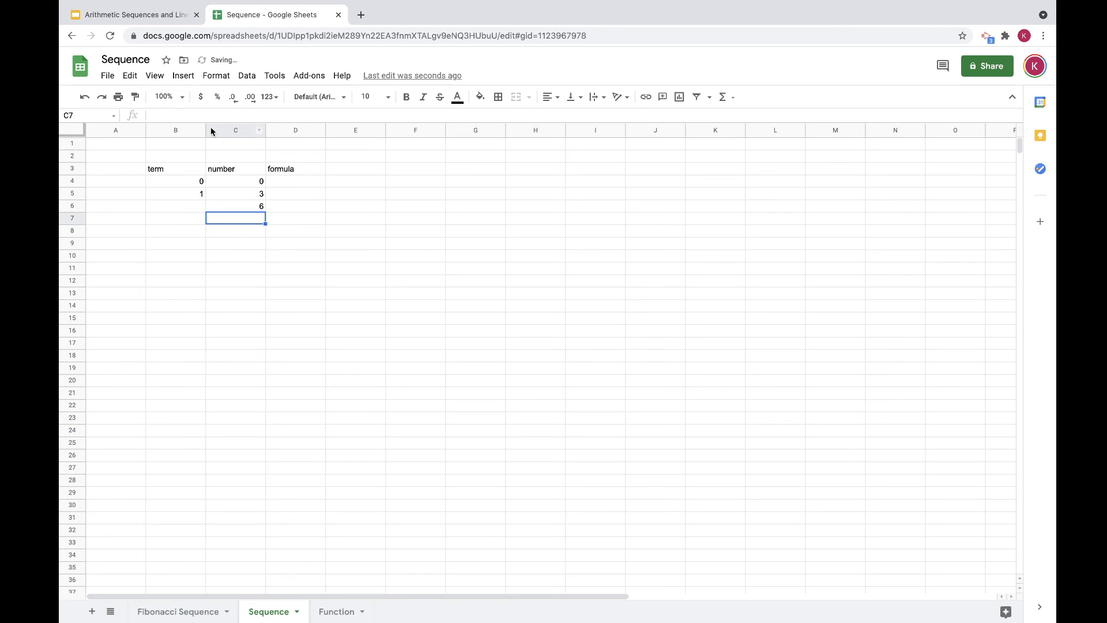
Step: Copy the formula in C6 down to C7:C16 and check several of the filled number cells
left_click(243, 208)
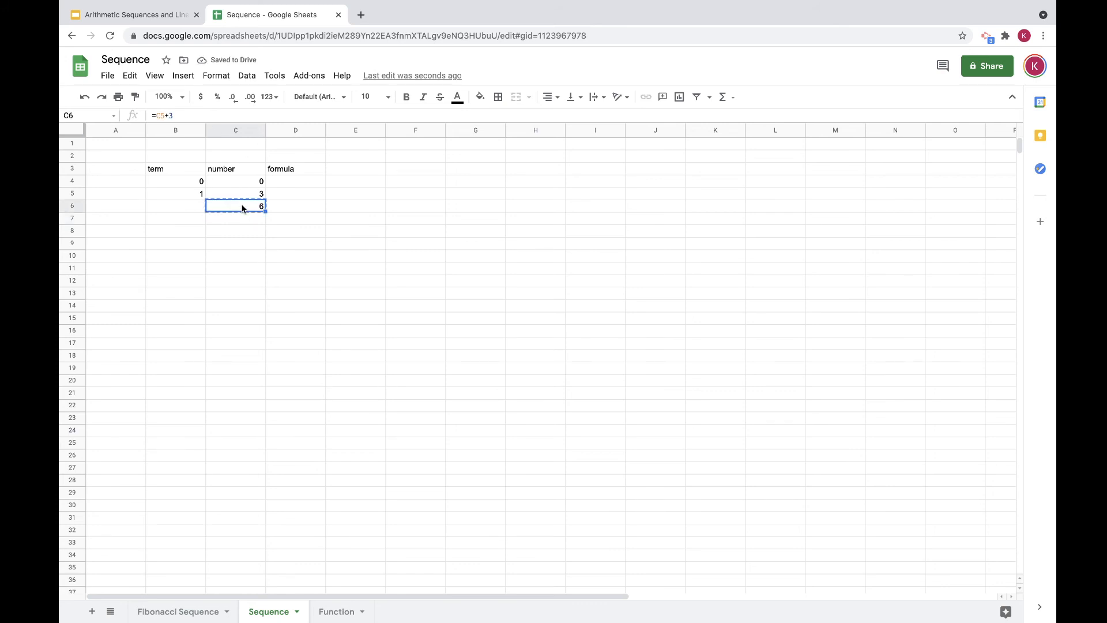
key("ctrl+c")
left_click_drag(237, 218, 245, 339)
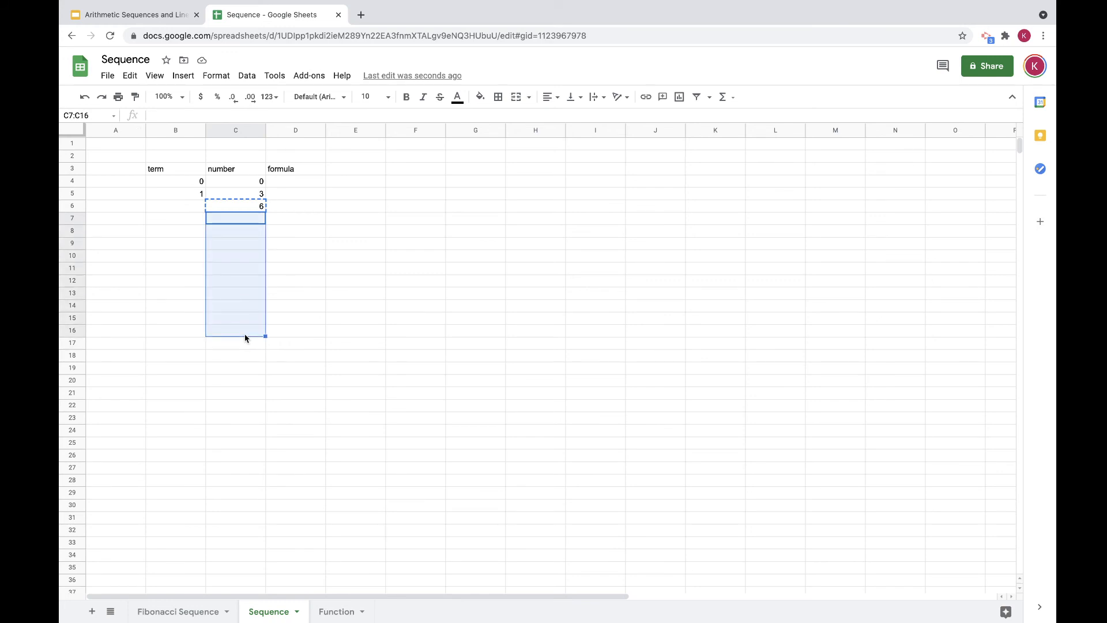
key("ctrl+v")
left_click(218, 319)
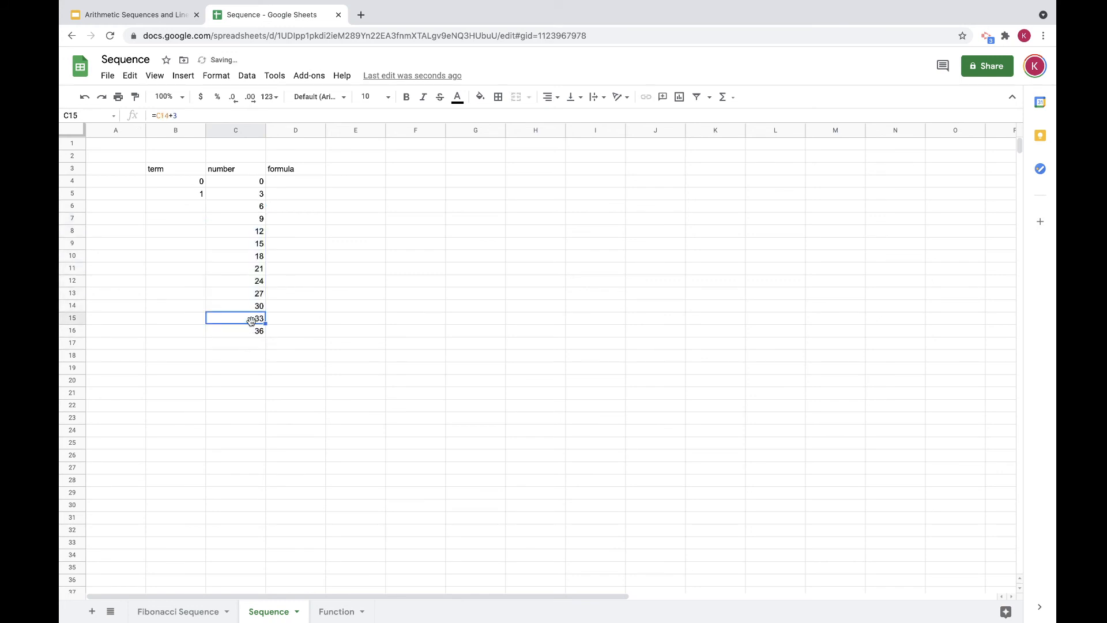
left_click(245, 222)
left_click(241, 235)
left_click(241, 261)
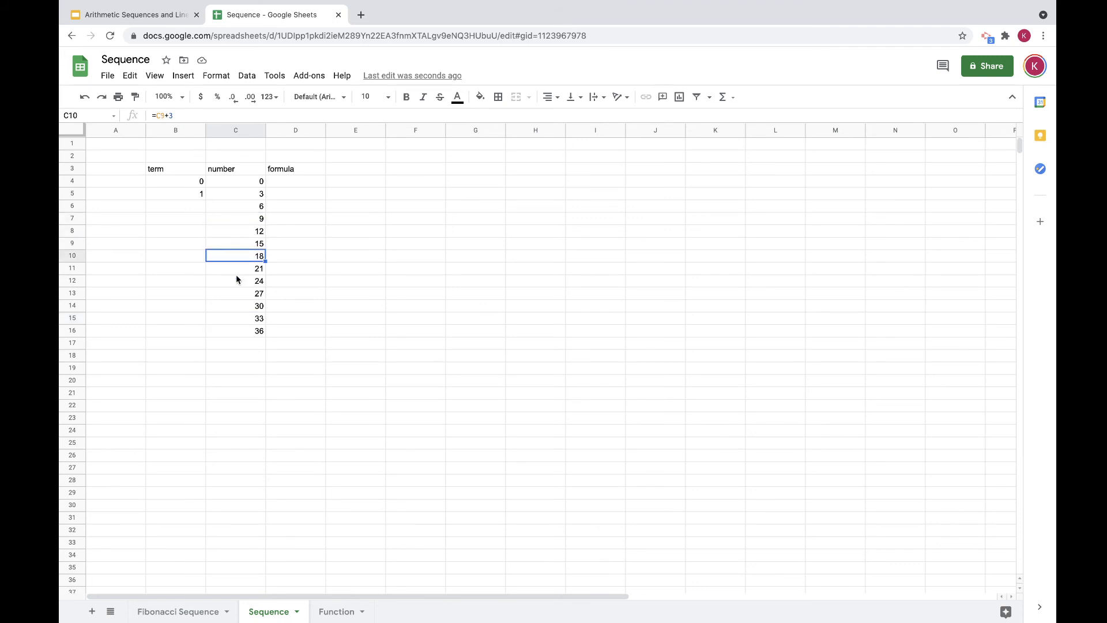
left_click(237, 292)
Step: Enter term 2 in B6 and the formula =B6+1 in B7
left_click(193, 206)
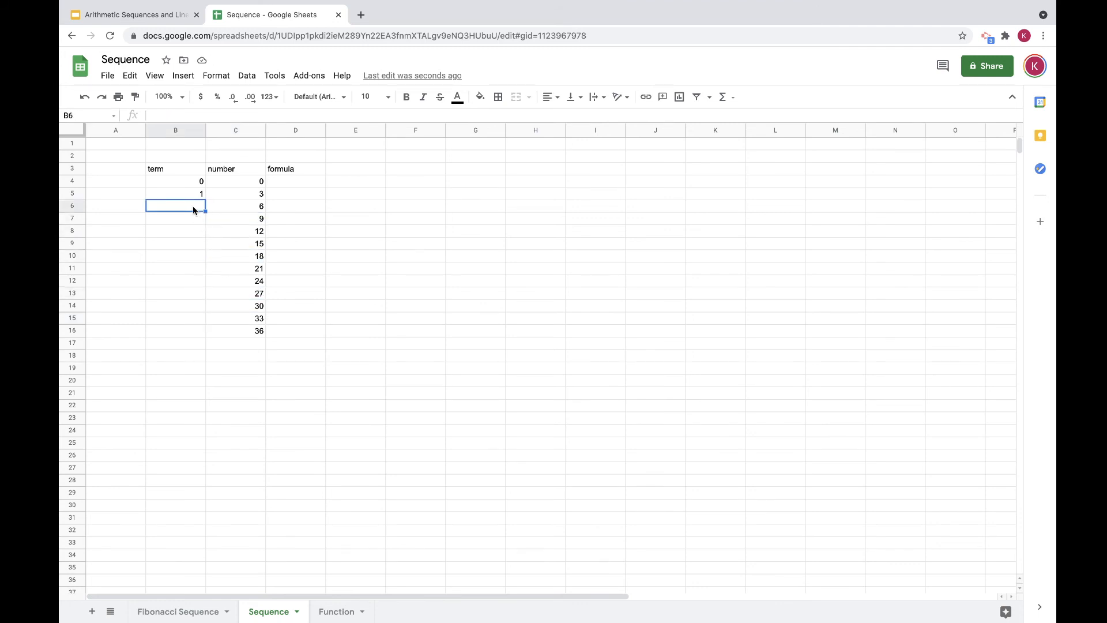
type("2")
key("Return")
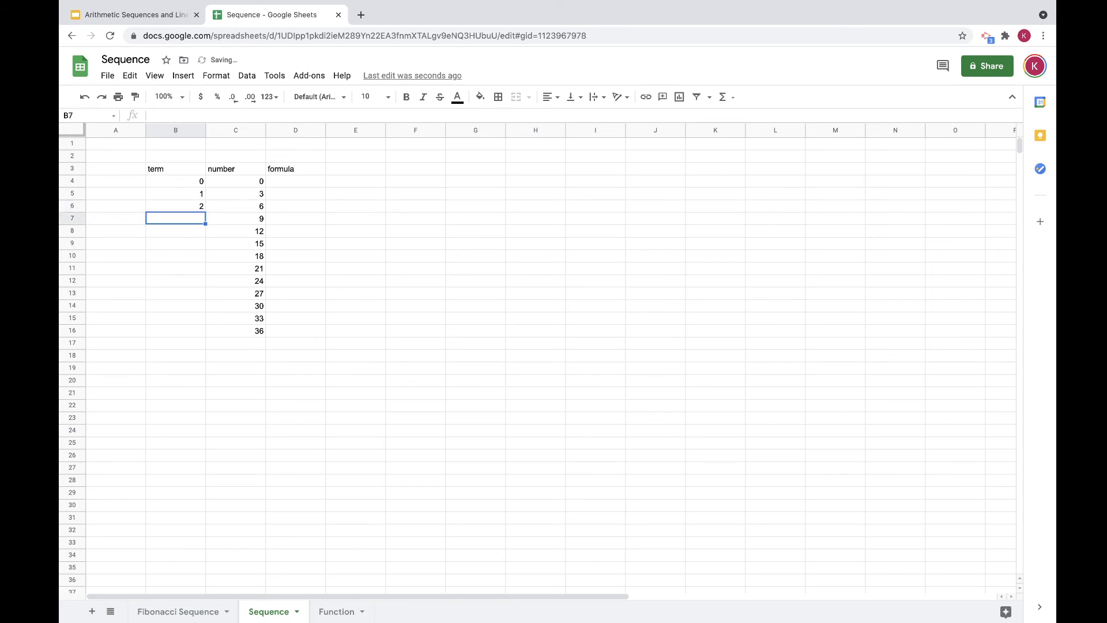
type("=")
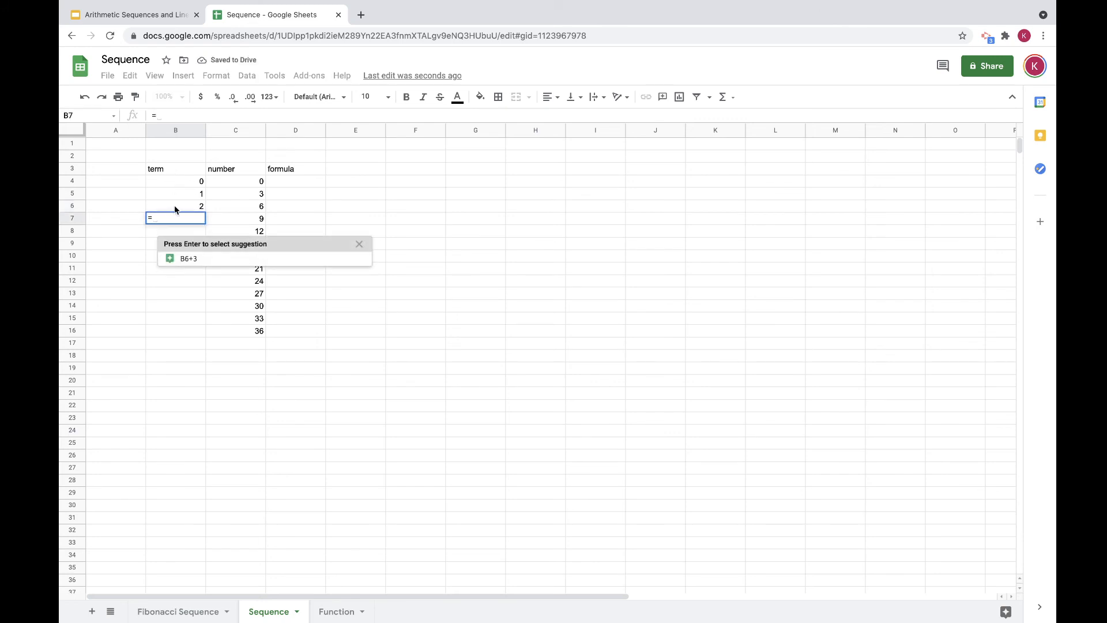
left_click(174, 206)
type("+1")
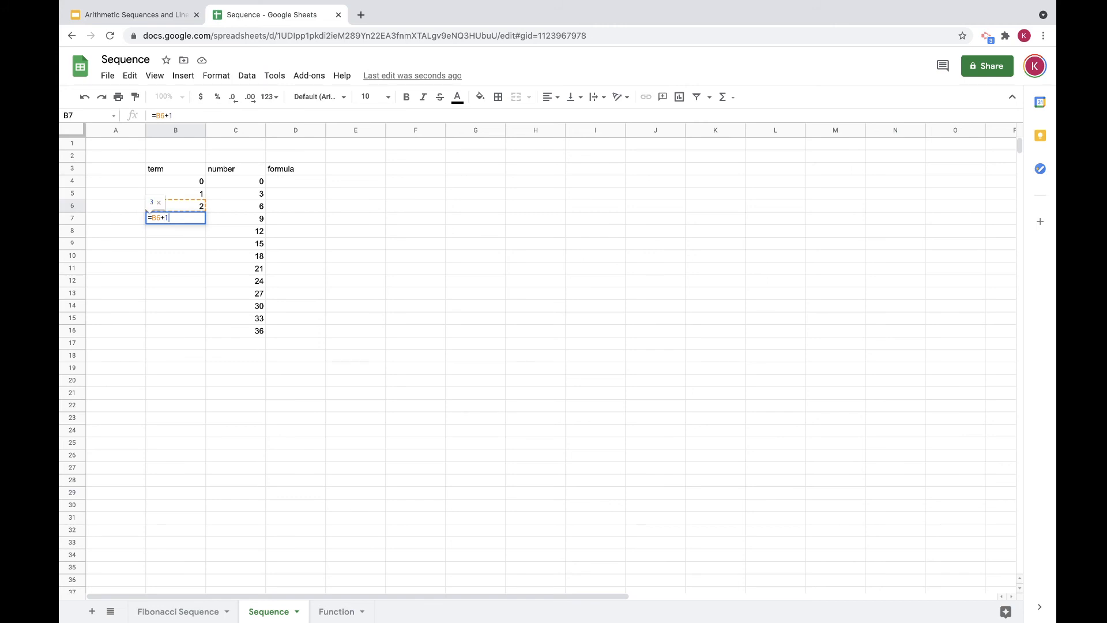
key("Return")
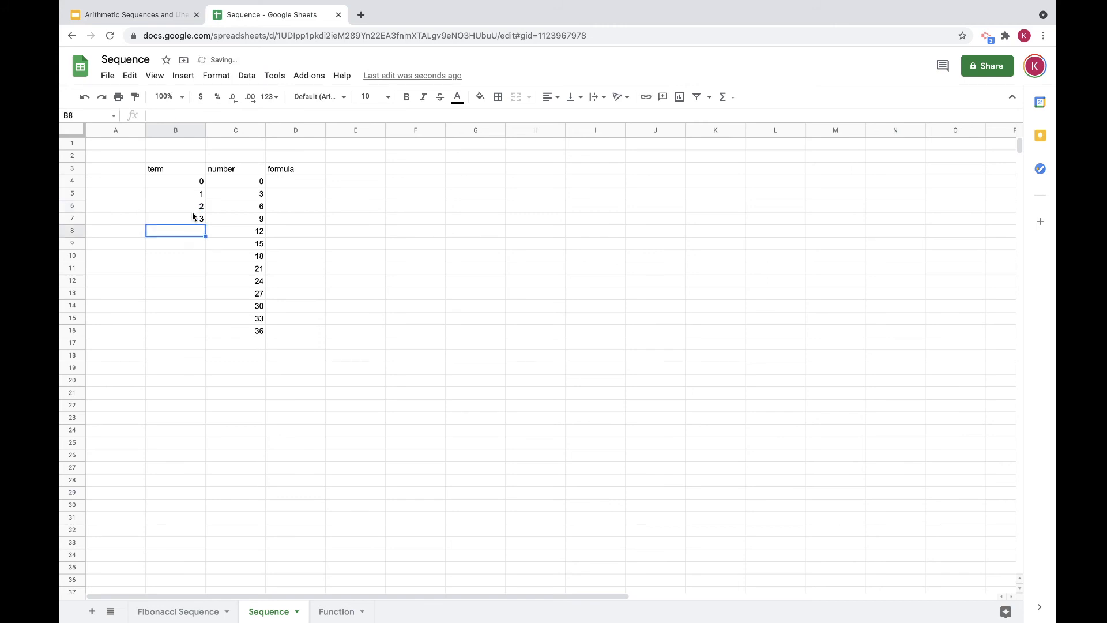
Step: Copy the term formula in B7 down to B8:B16
left_click(191, 221)
key("ctrl+c")
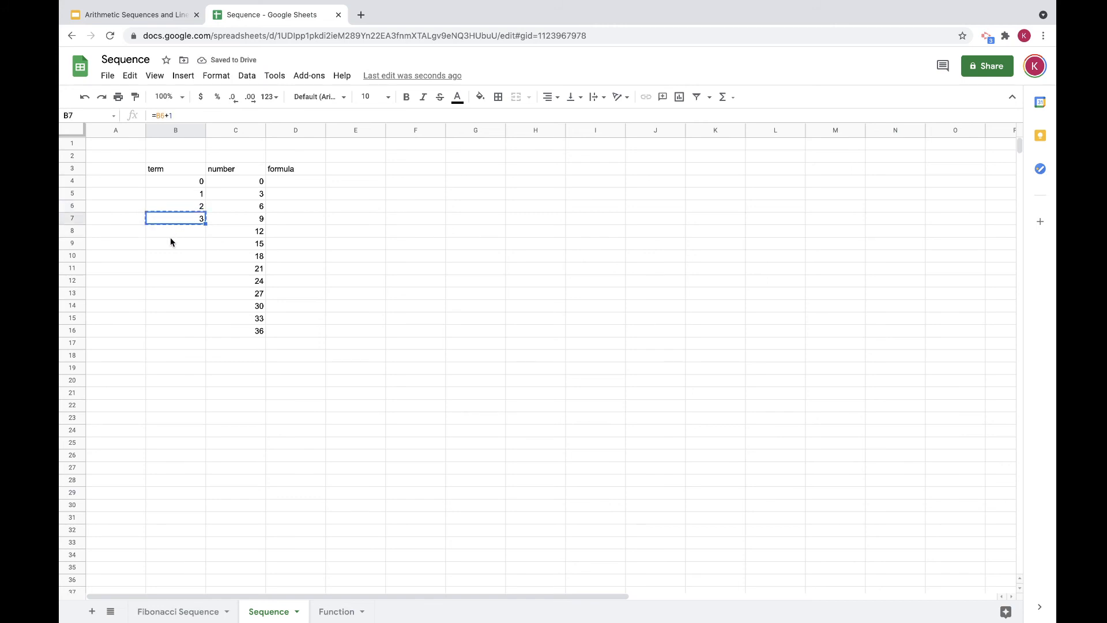
left_click_drag(175, 231, 174, 329)
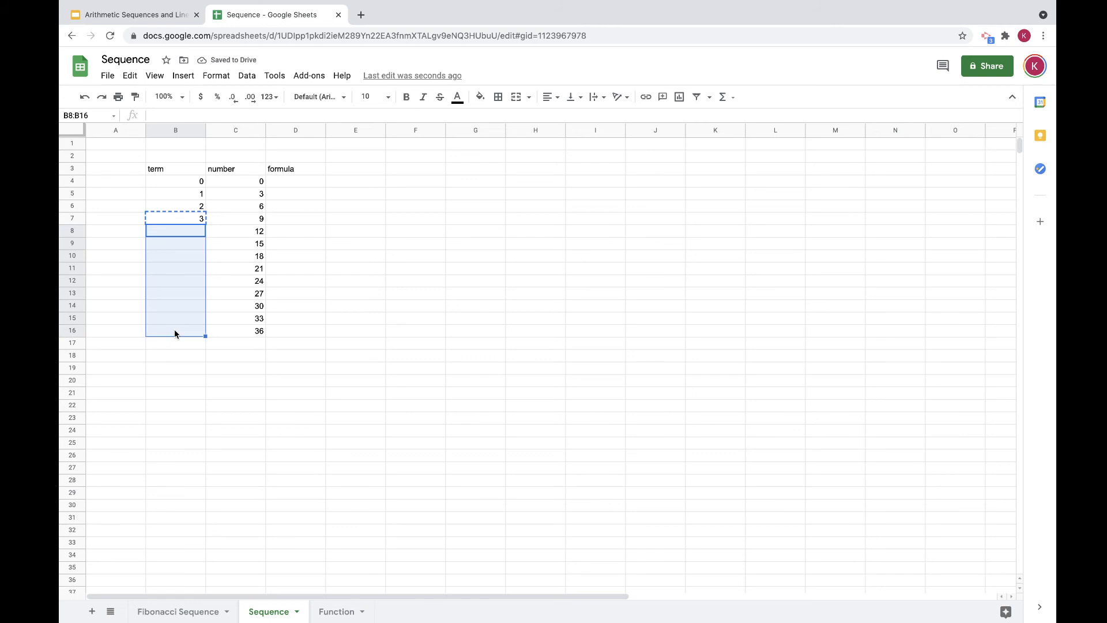
key("ctrl+v")
left_click(244, 371)
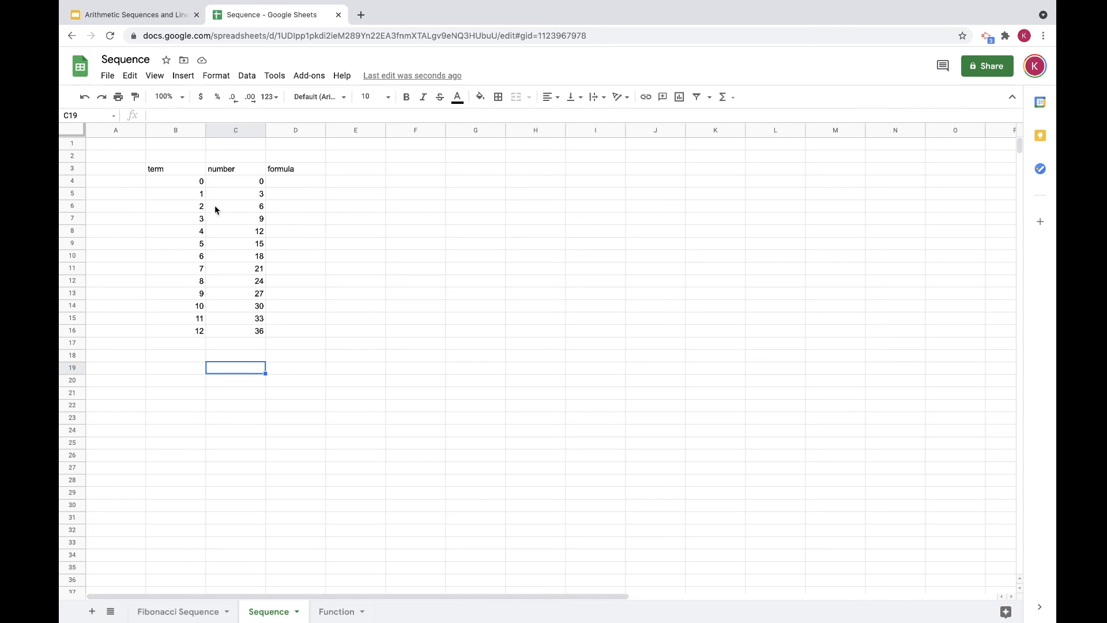
Step: Insert a scatter chart of the term and number data in B3:C16 and move it clear of the table, starting in column E
left_click_drag(174, 171, 246, 336)
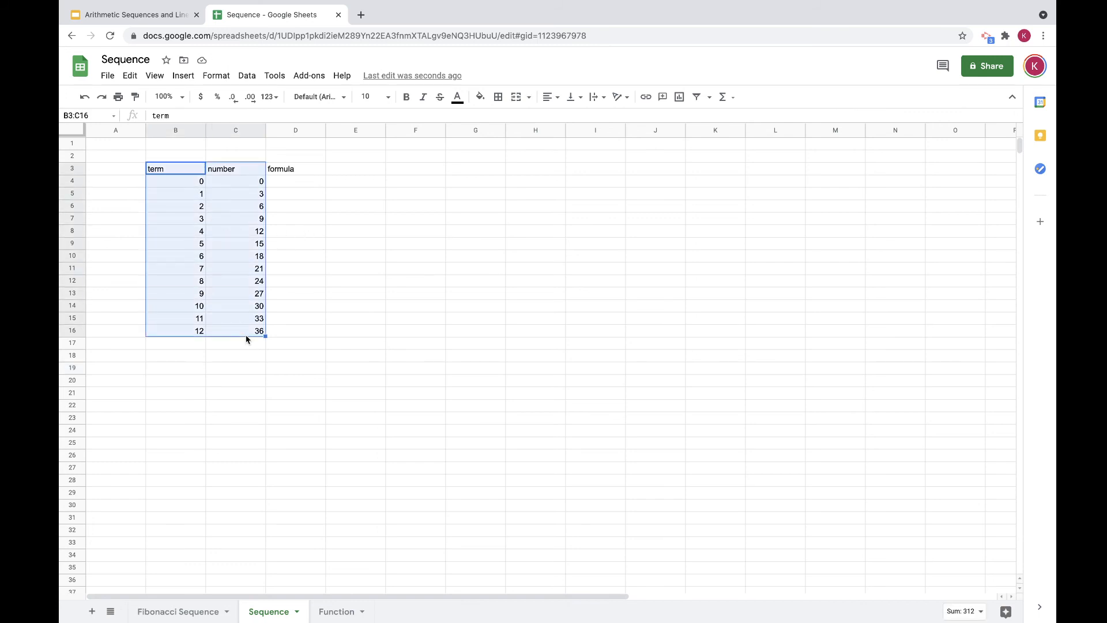
left_click(191, 78)
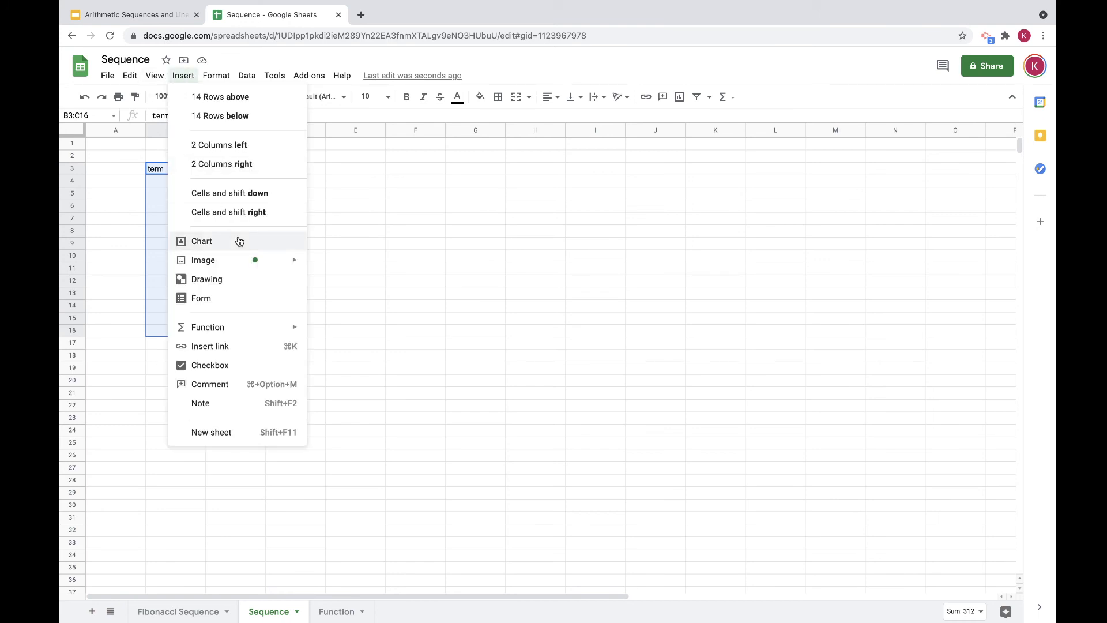
left_click(233, 240)
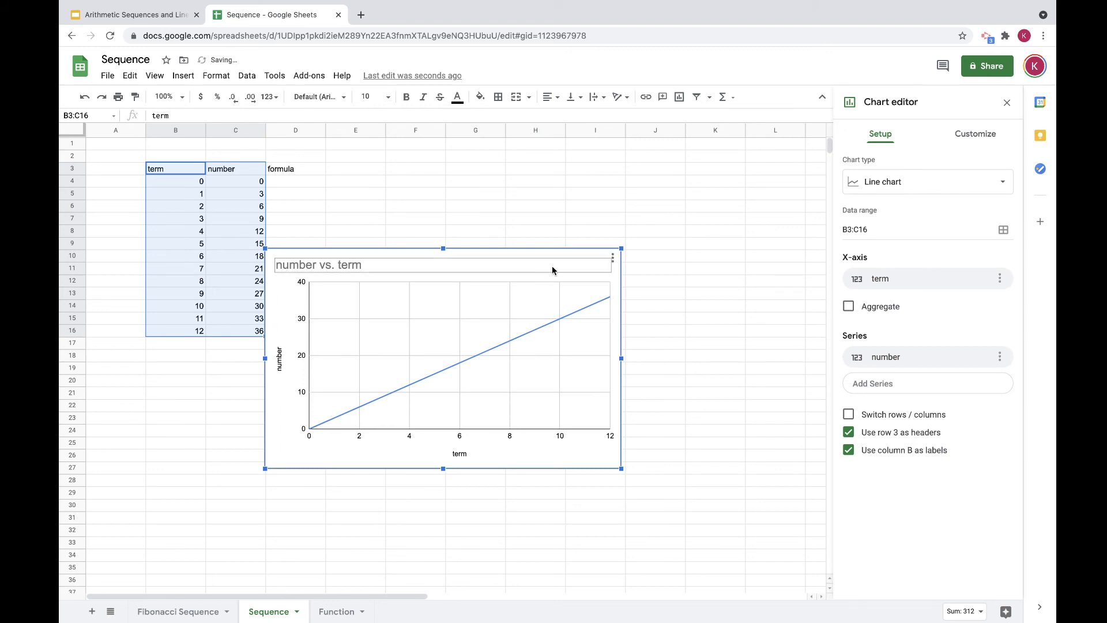
left_click(935, 193)
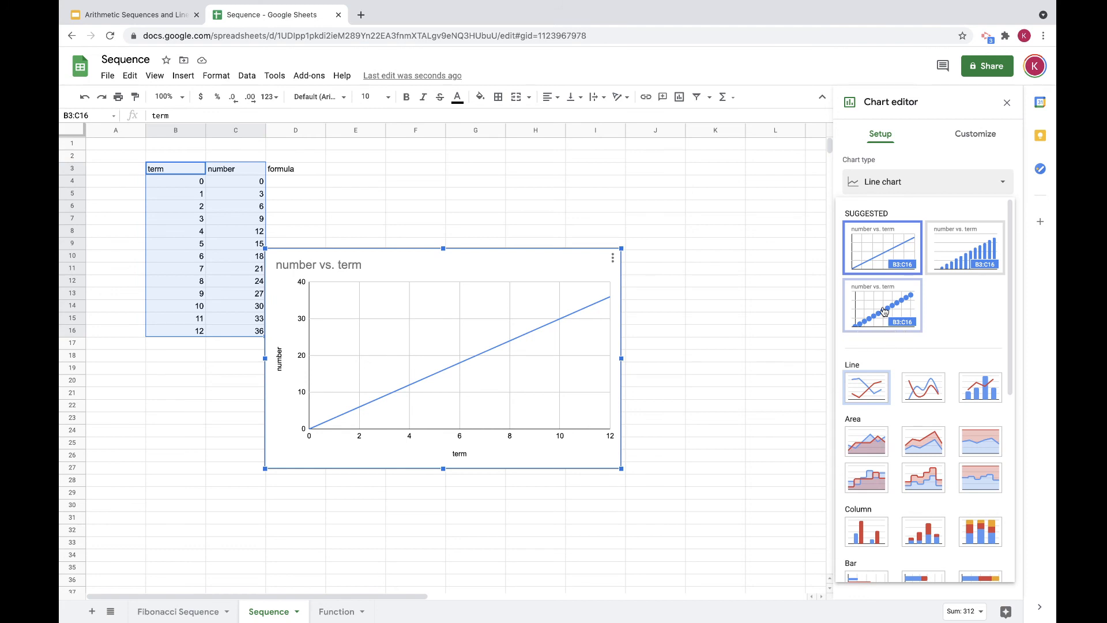
left_click(883, 311)
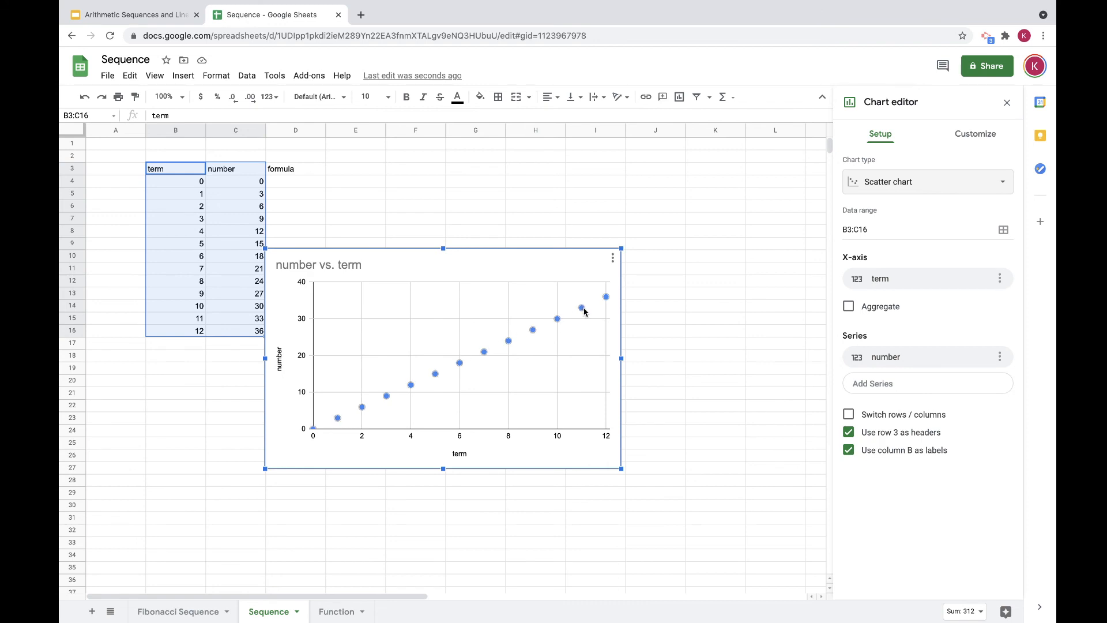
left_click(700, 294)
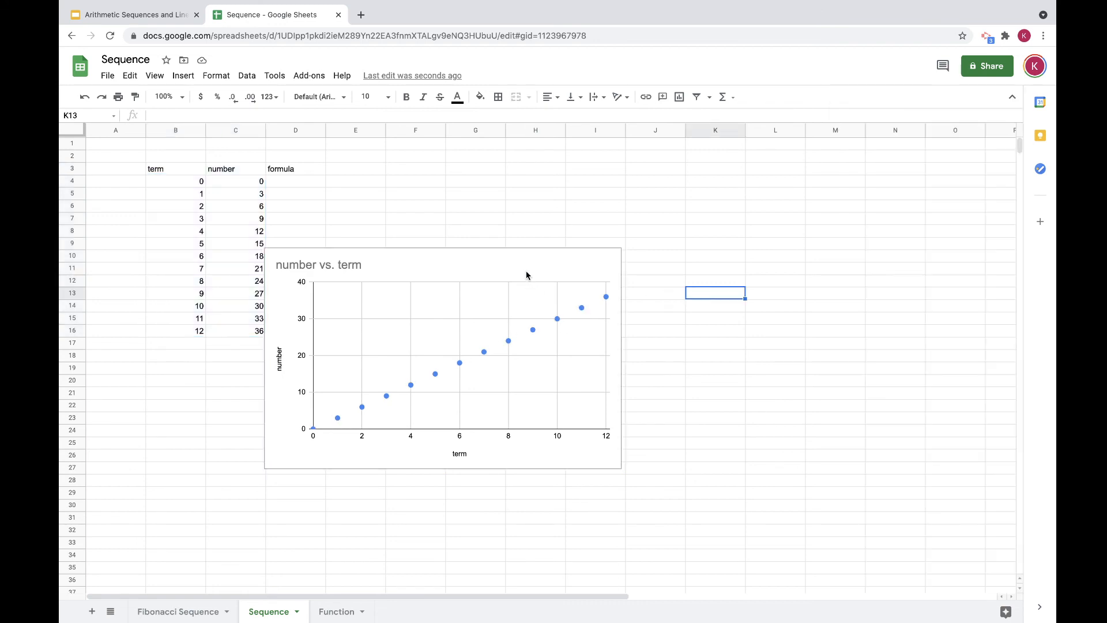
left_click_drag(559, 264, 655, 213)
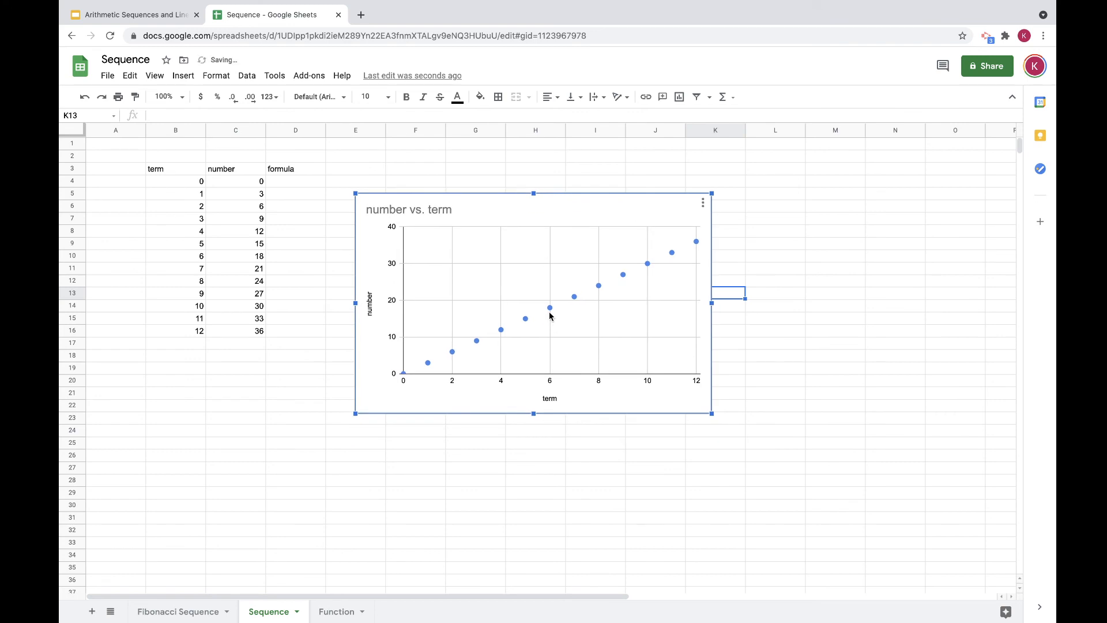
Step: Compare the Function sheet's table and line chart with the Sequence sheet, and inspect the term entries in column B from B4 down
left_click(337, 611)
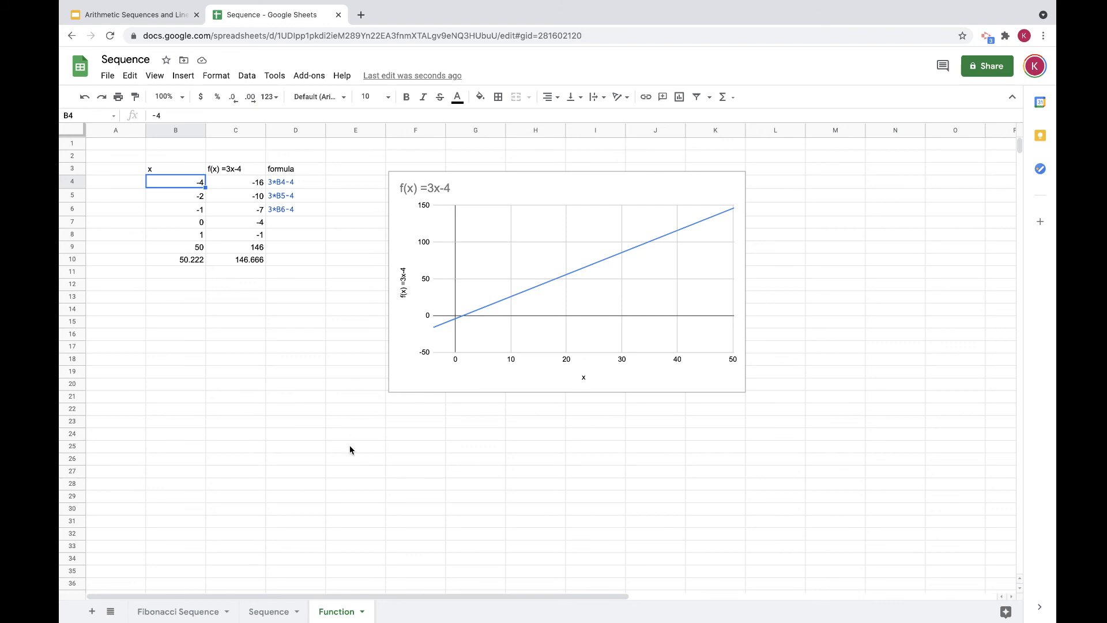
left_click(270, 613)
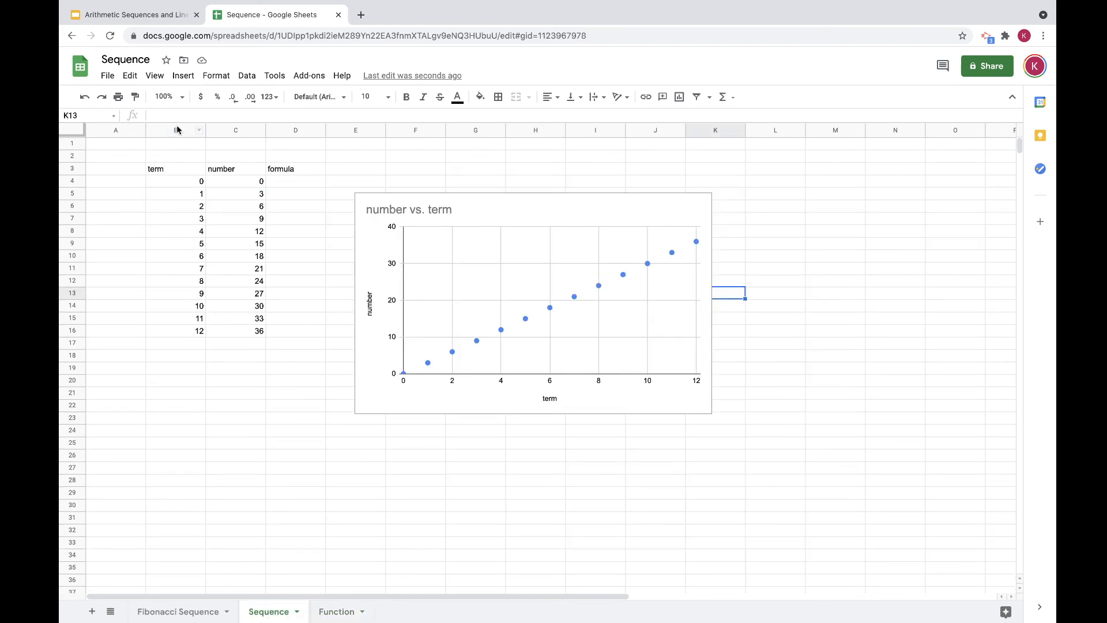
left_click(183, 182)
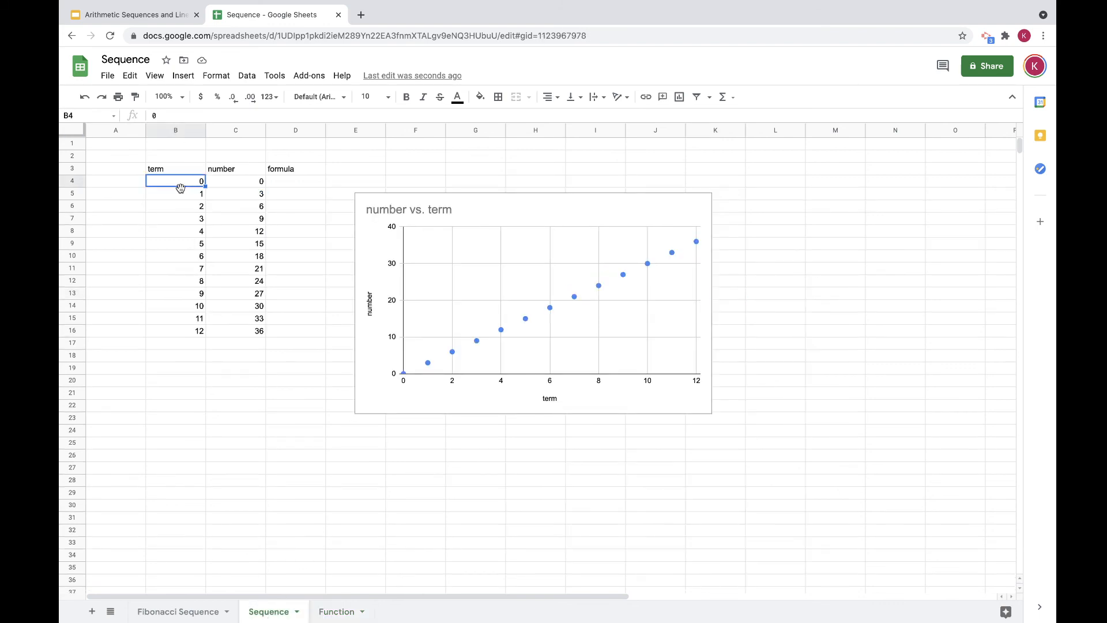
left_click(181, 196)
left_click(175, 207)
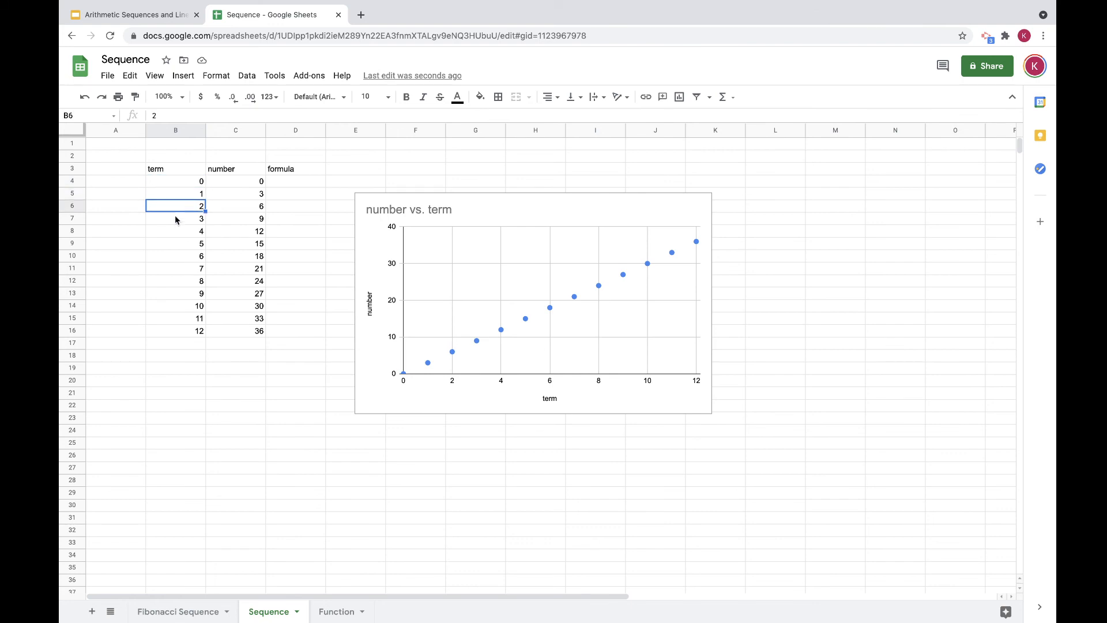
left_click(175, 219)
left_click(178, 230)
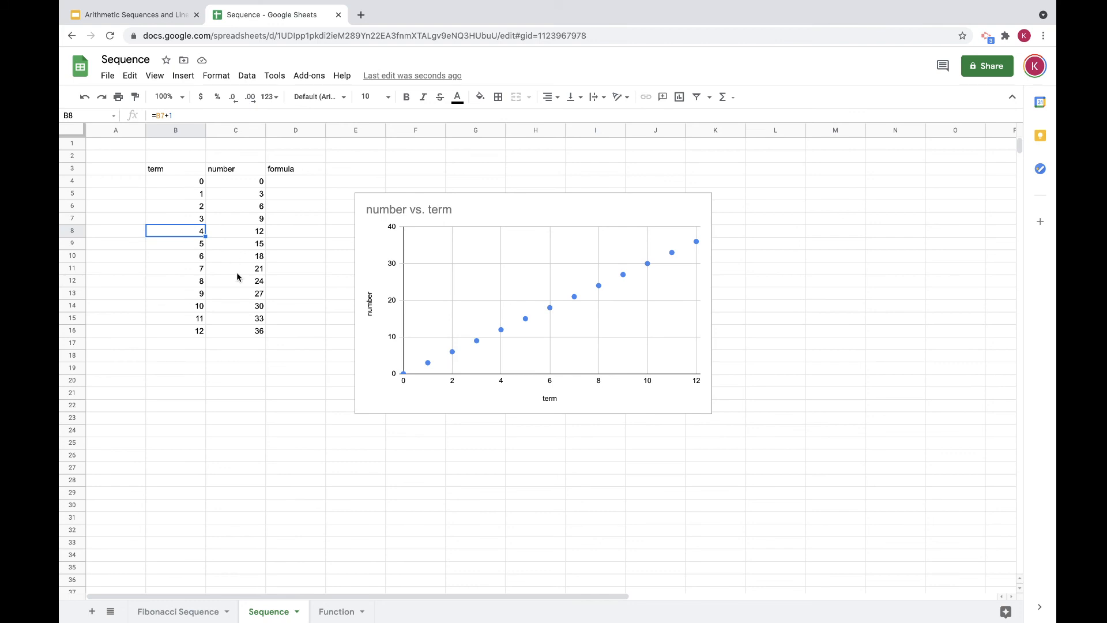
left_click(193, 269)
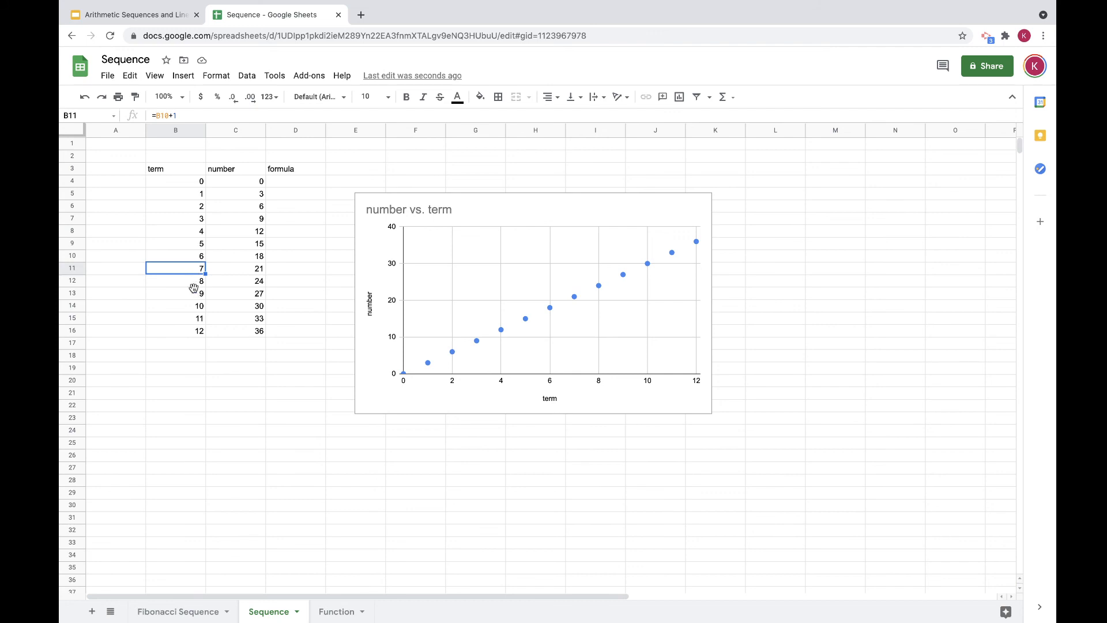
left_click(194, 290)
left_click(195, 283)
left_click(195, 268)
Step: Review the chart type options for the number vs. term chart, including the Scatter group, without changing the type
left_click(477, 345)
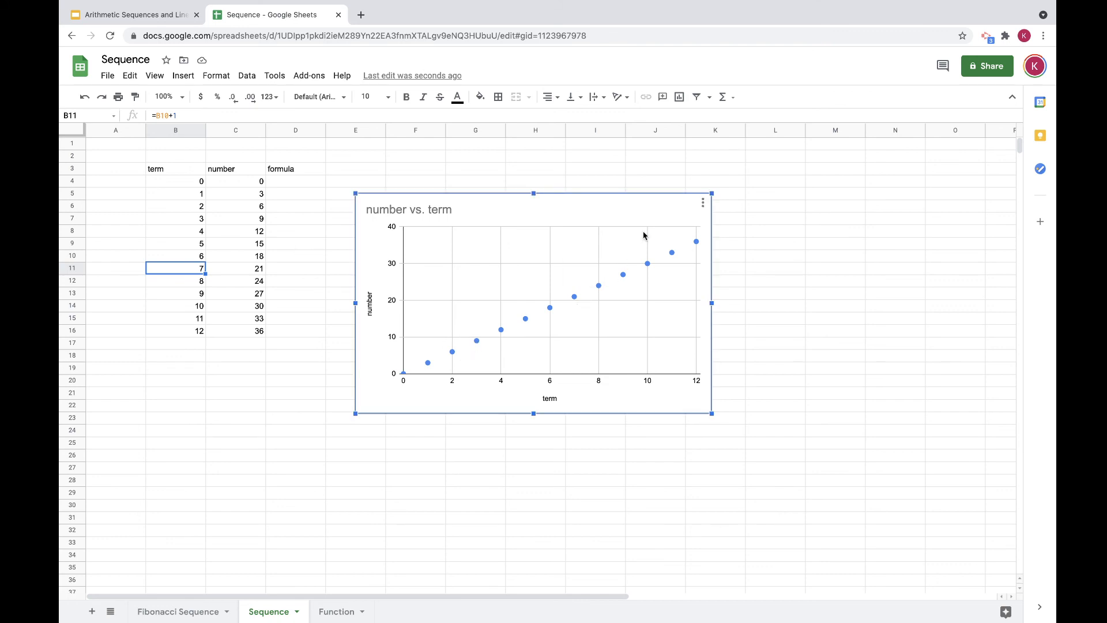
double_click(626, 217)
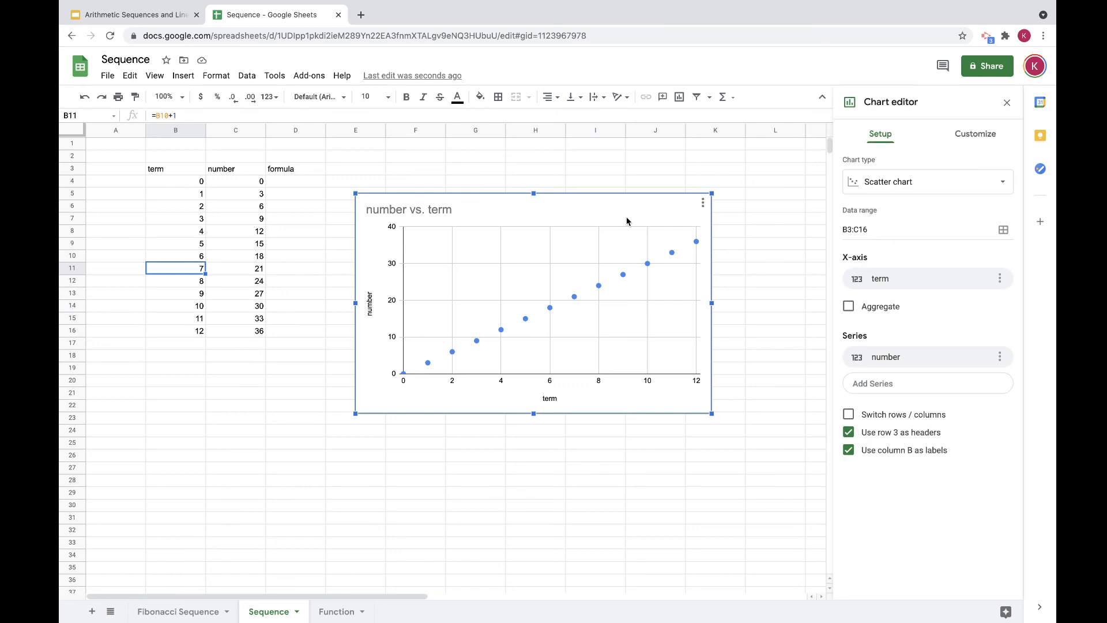
left_click(926, 182)
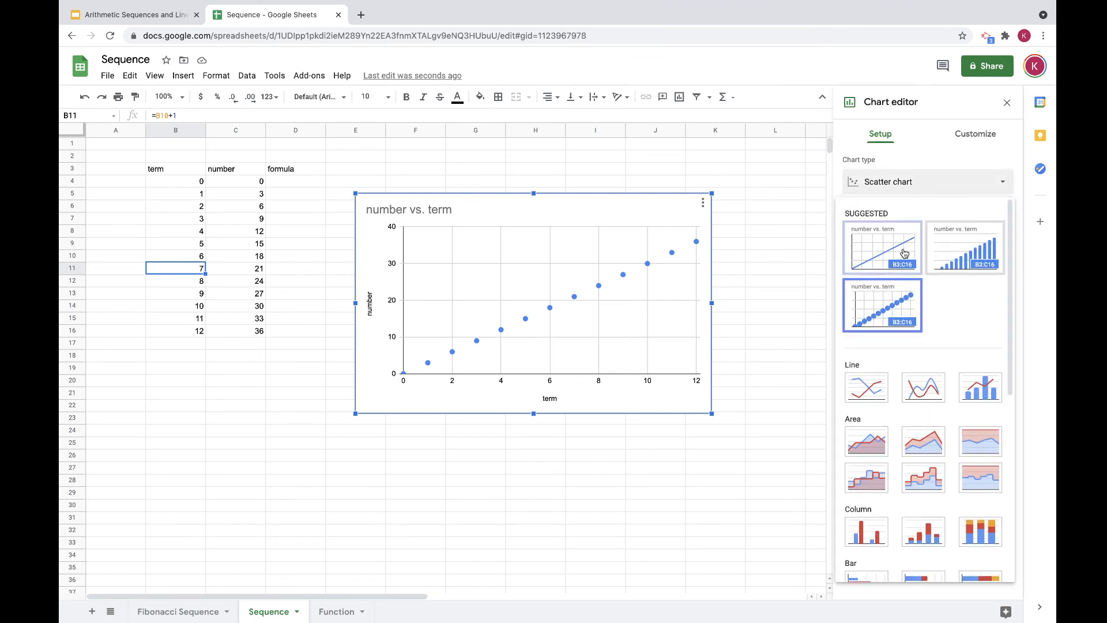
scroll(898, 421, "down", 5)
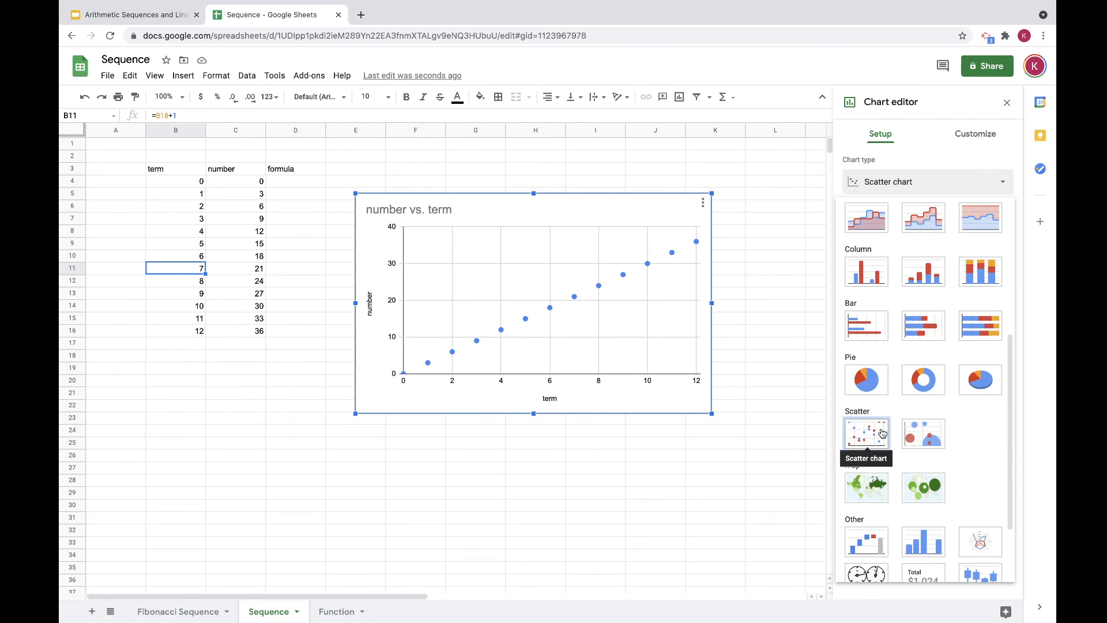
left_click(632, 519)
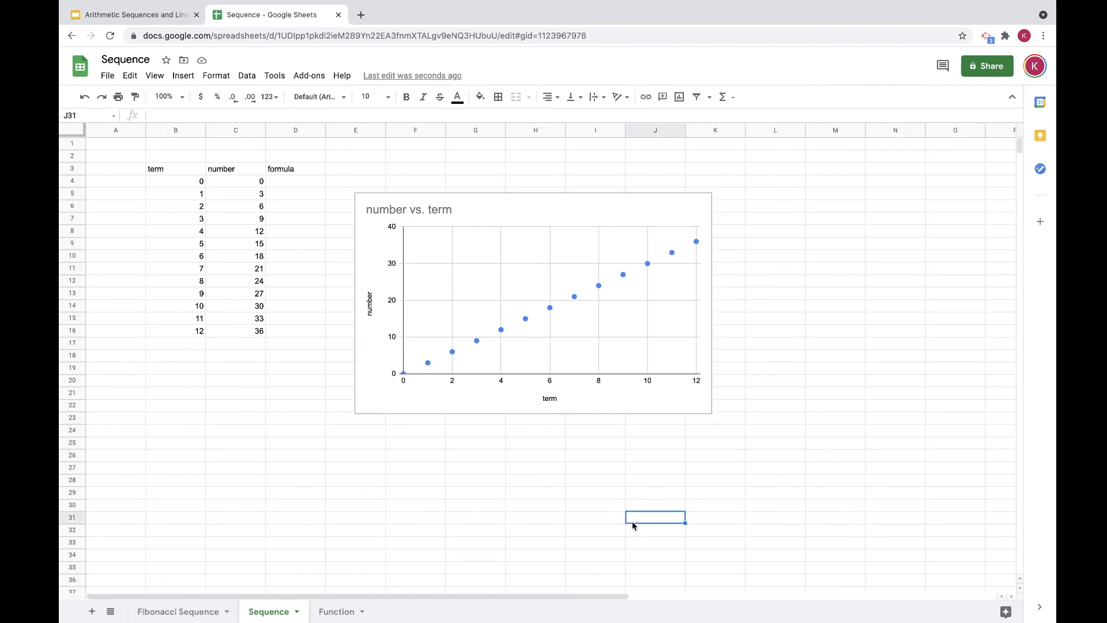
left_click(495, 488)
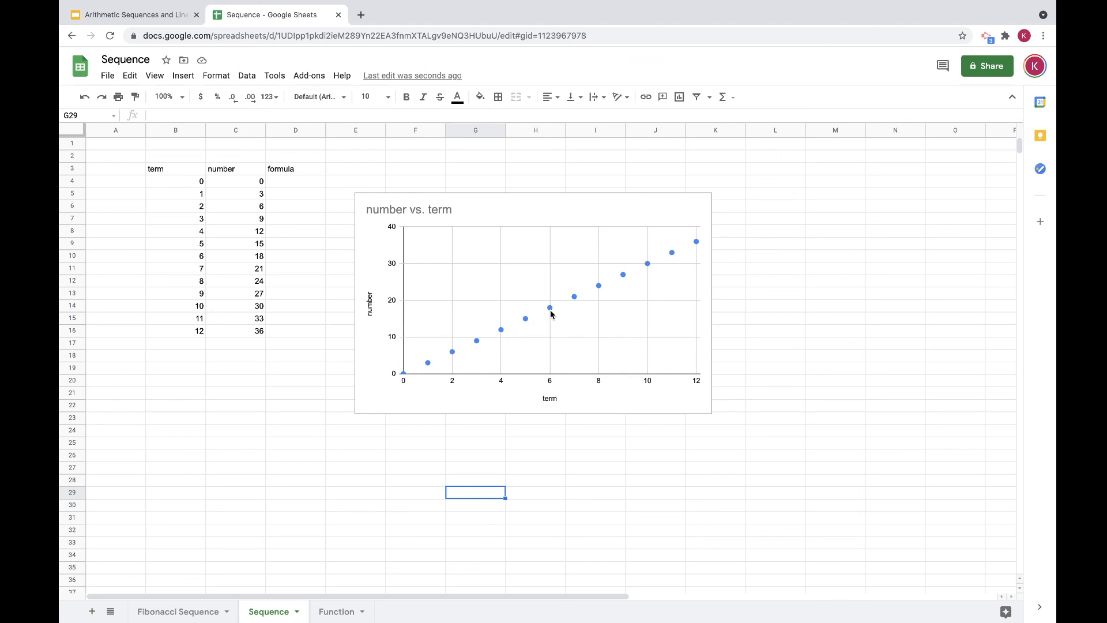
Step: Copy the formula text C6+3, without the equals sign, from cell C7 of the number column
left_click(284, 184)
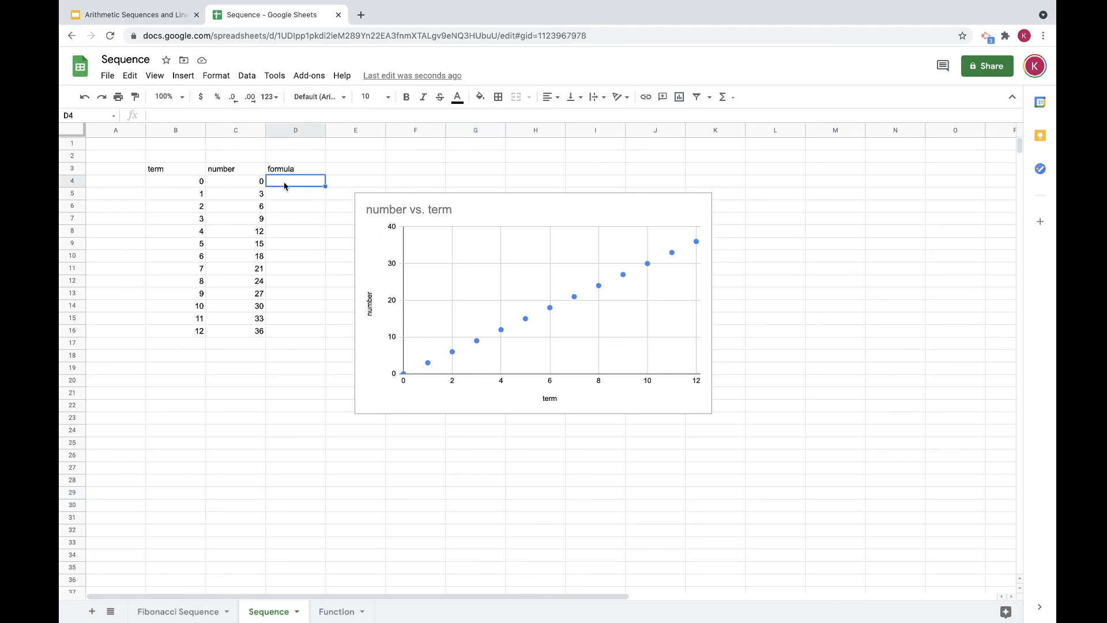
left_click(278, 207)
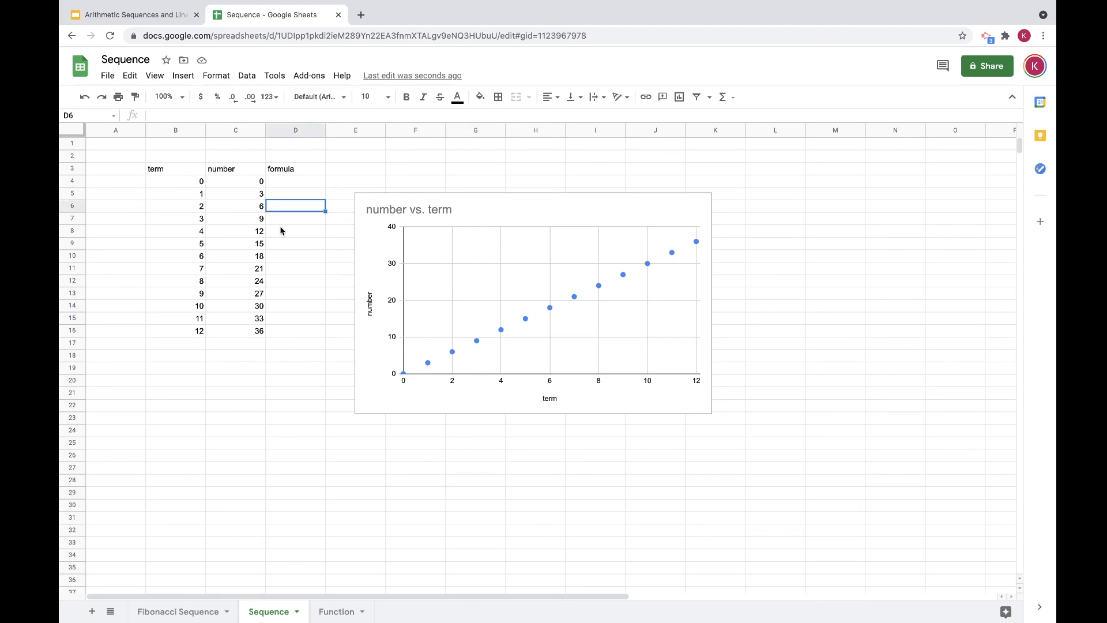
left_click(279, 226)
left_click(244, 219)
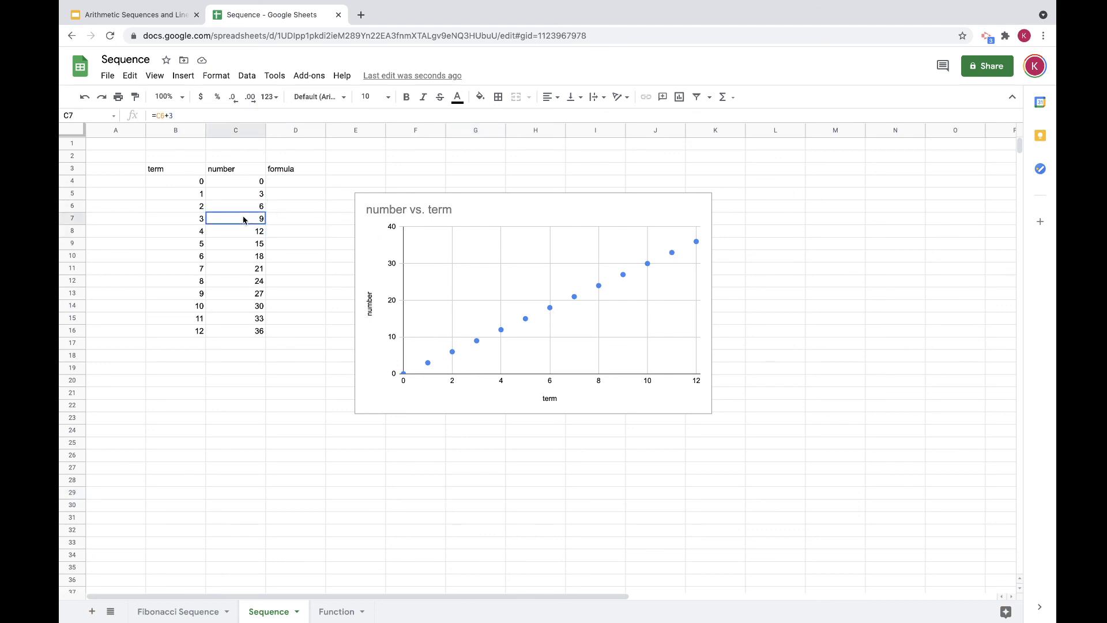
left_click(173, 115)
left_click_drag(173, 116, 158, 115)
key("ctrl+c")
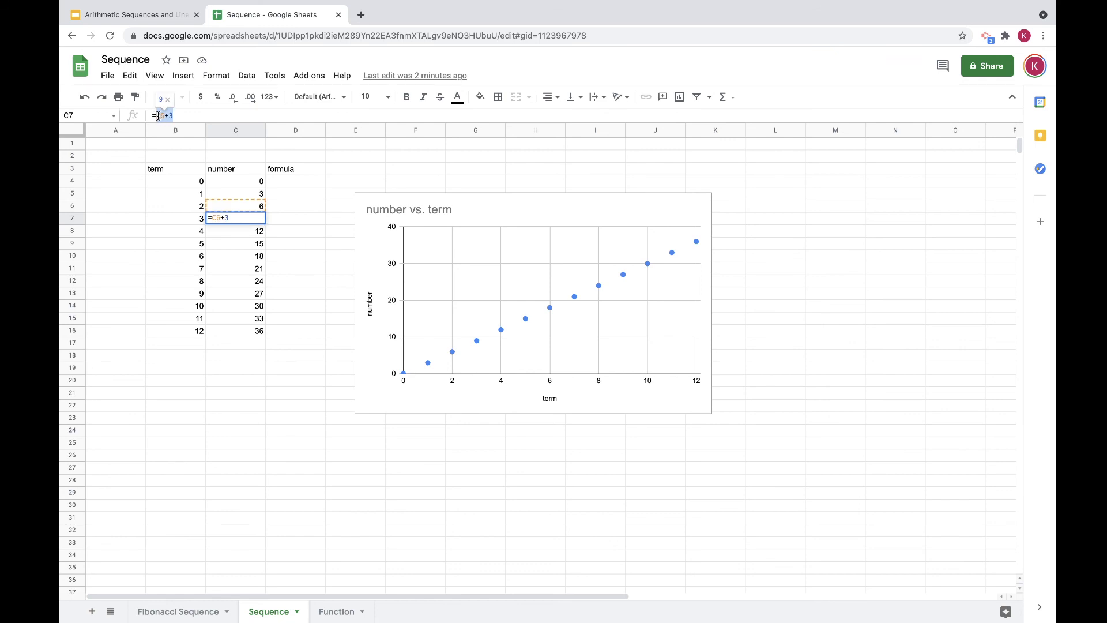
left_click(283, 220)
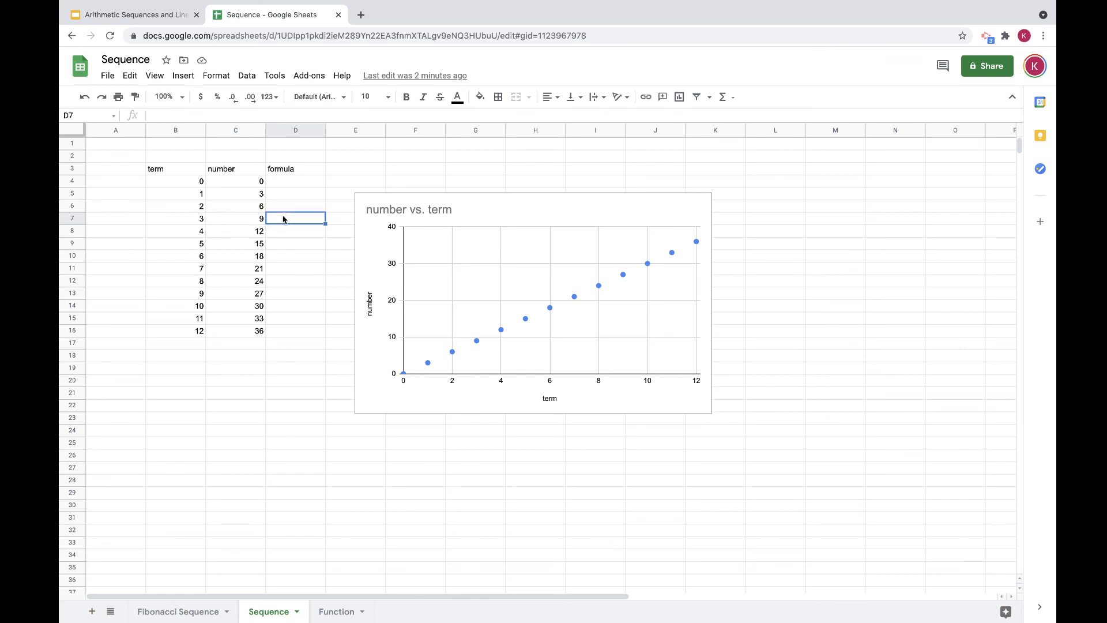
left_click(282, 212)
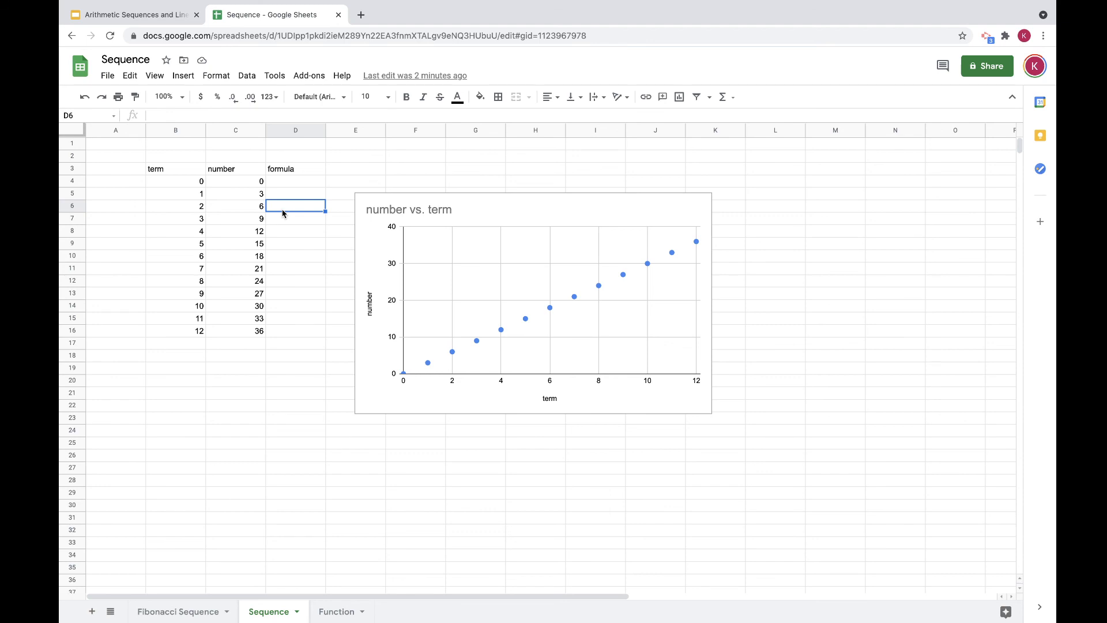
key("ctrl+v")
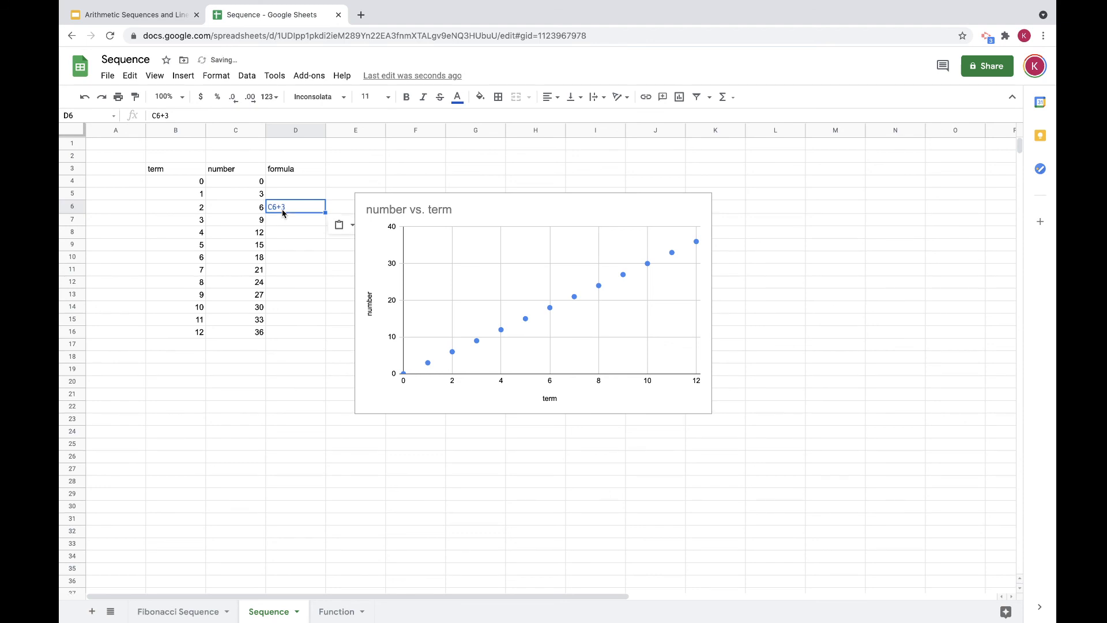
key("ctrl+z")
Step: Paste the copied formula text C6+3 into D7 of the formula column
key("Down")
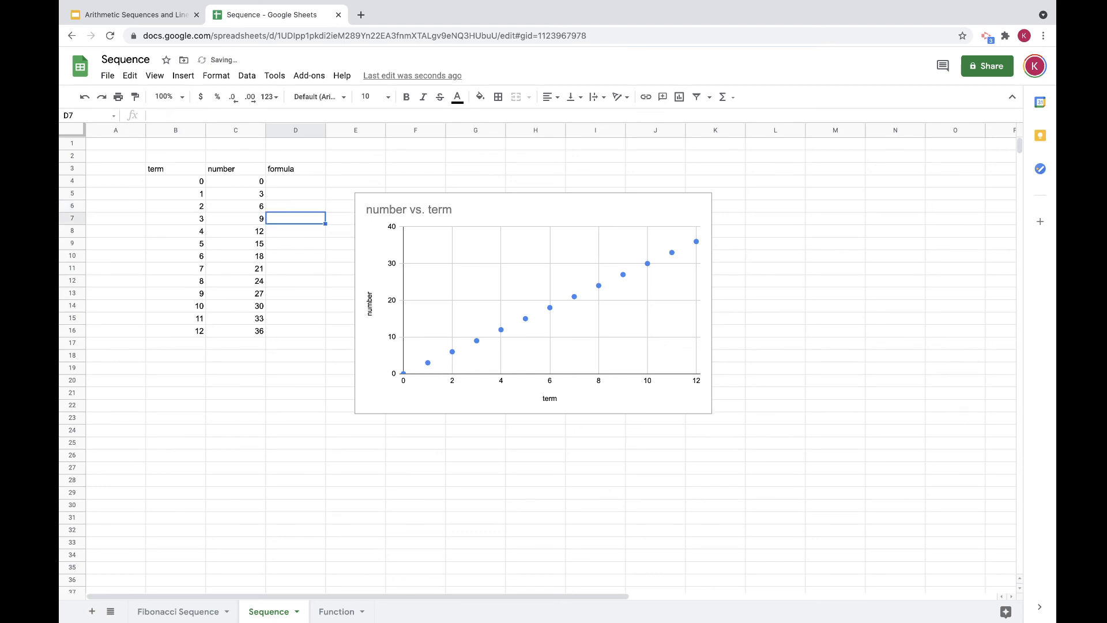
key("ctrl+v")
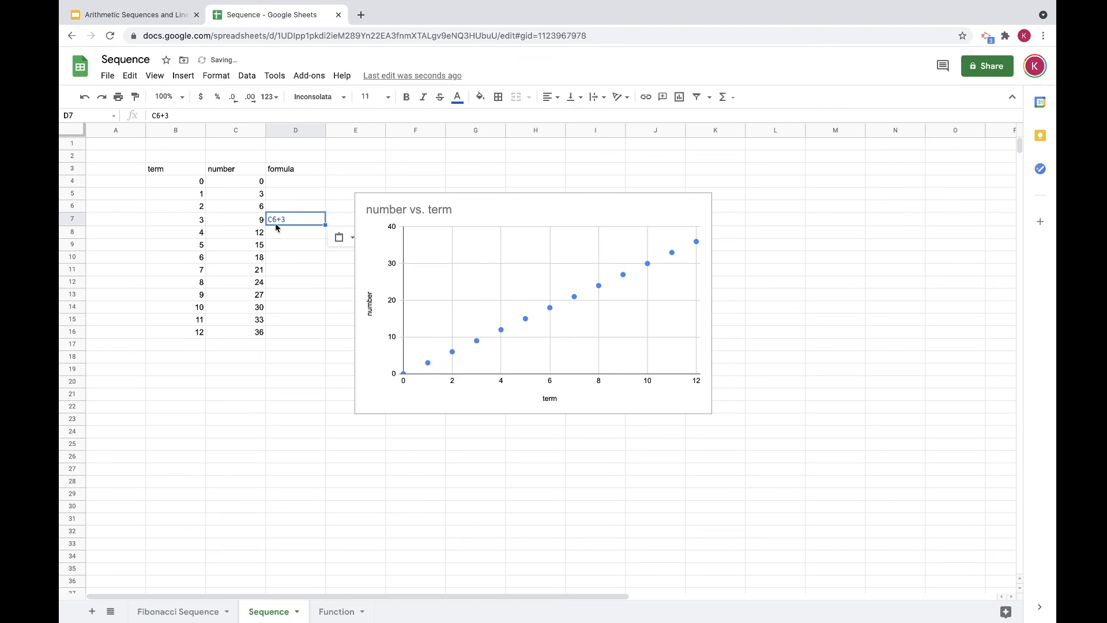
Step: Compare how column C is calculated on the Sequence sheet with the x and f(x) columns on the Function sheet
left_click(256, 226)
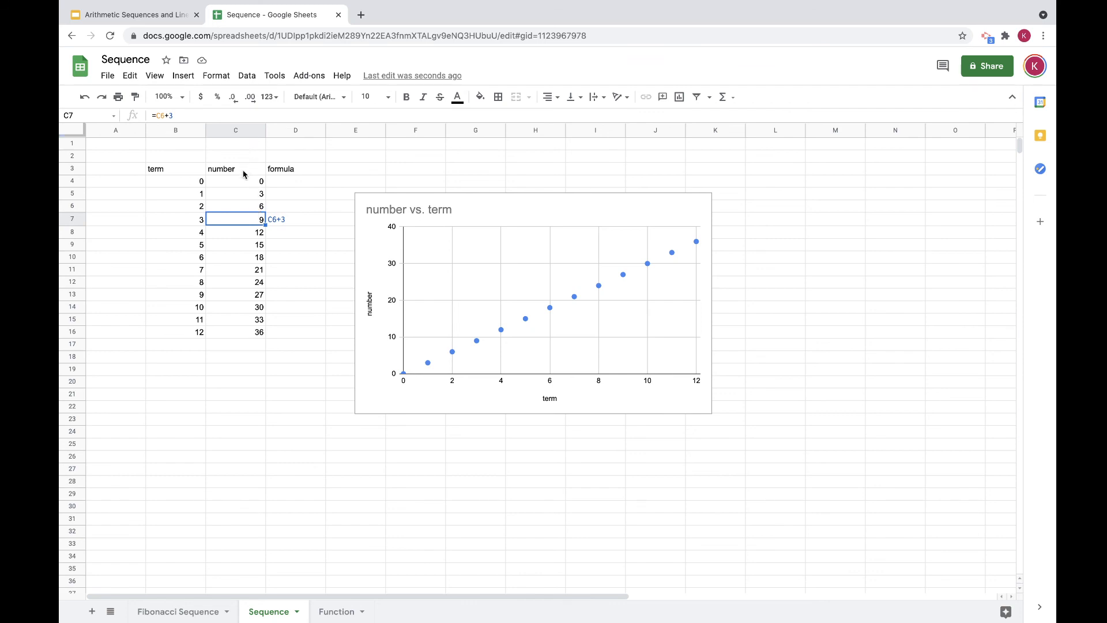
left_click(244, 207)
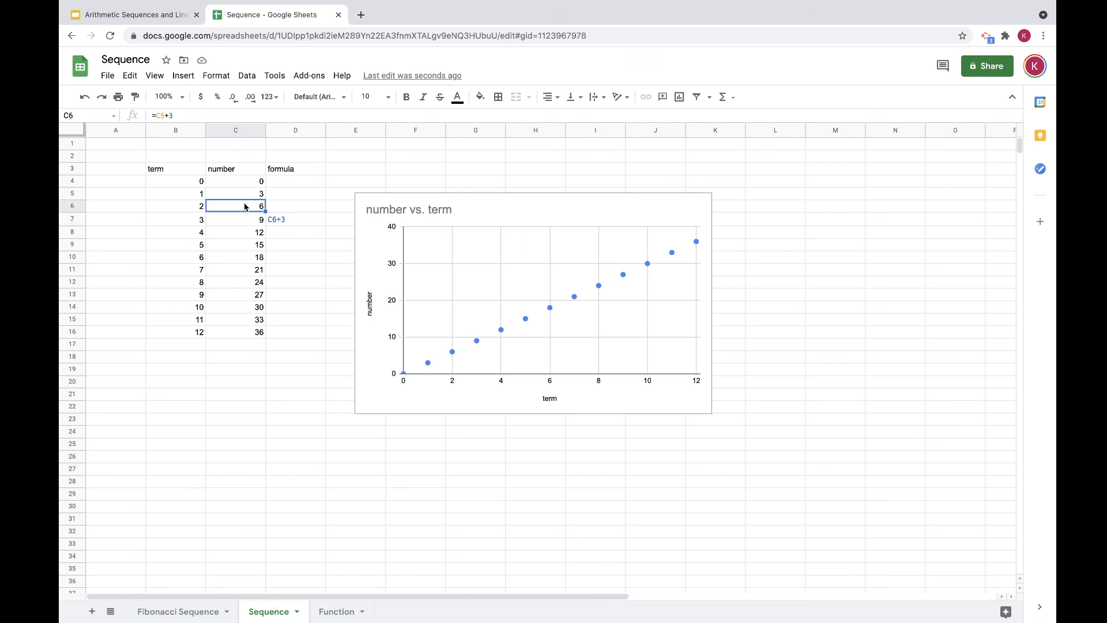
left_click(246, 130)
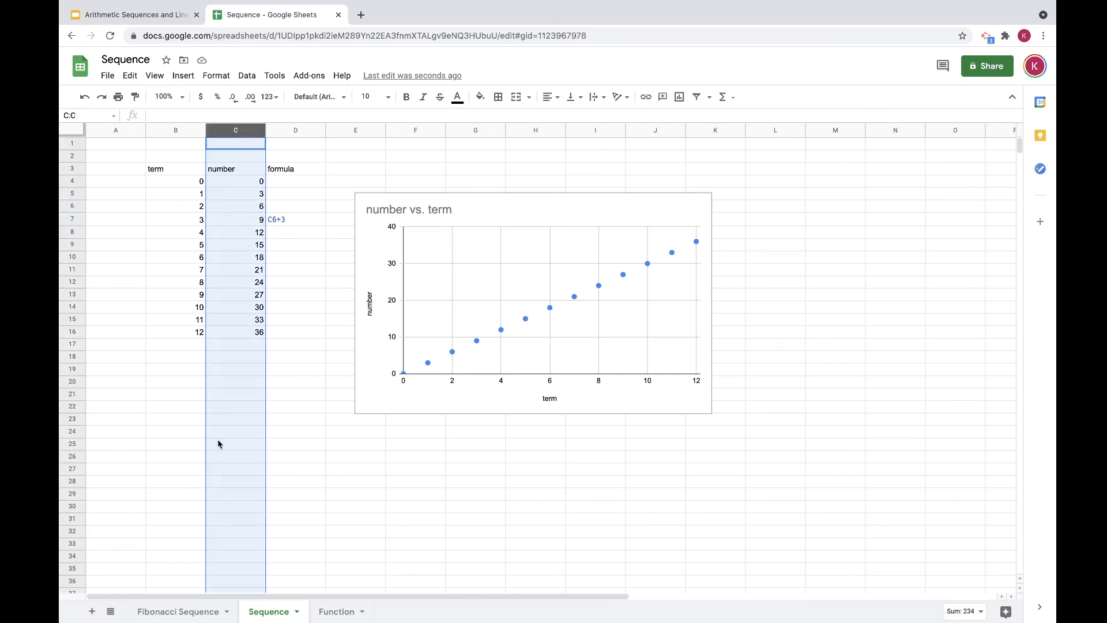
left_click(336, 617)
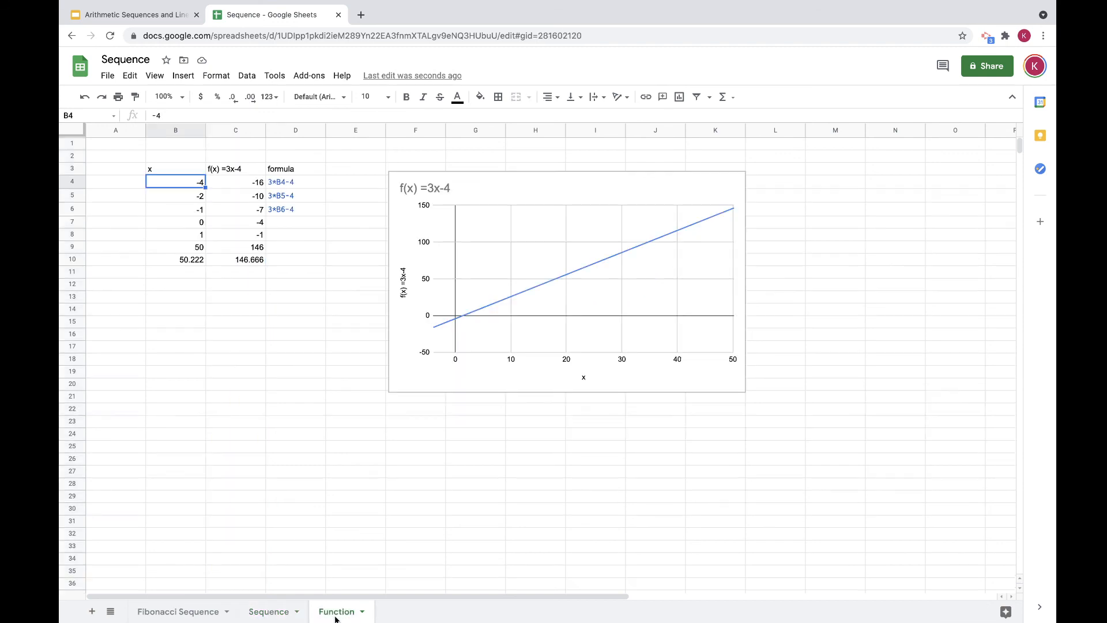
left_click(236, 130)
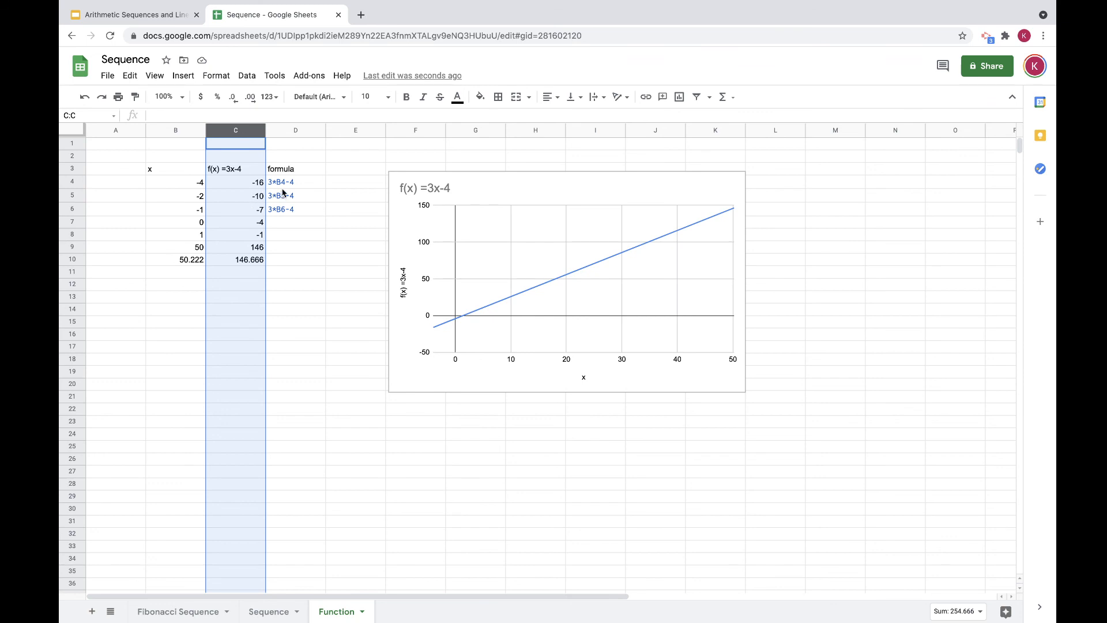
left_click(198, 200)
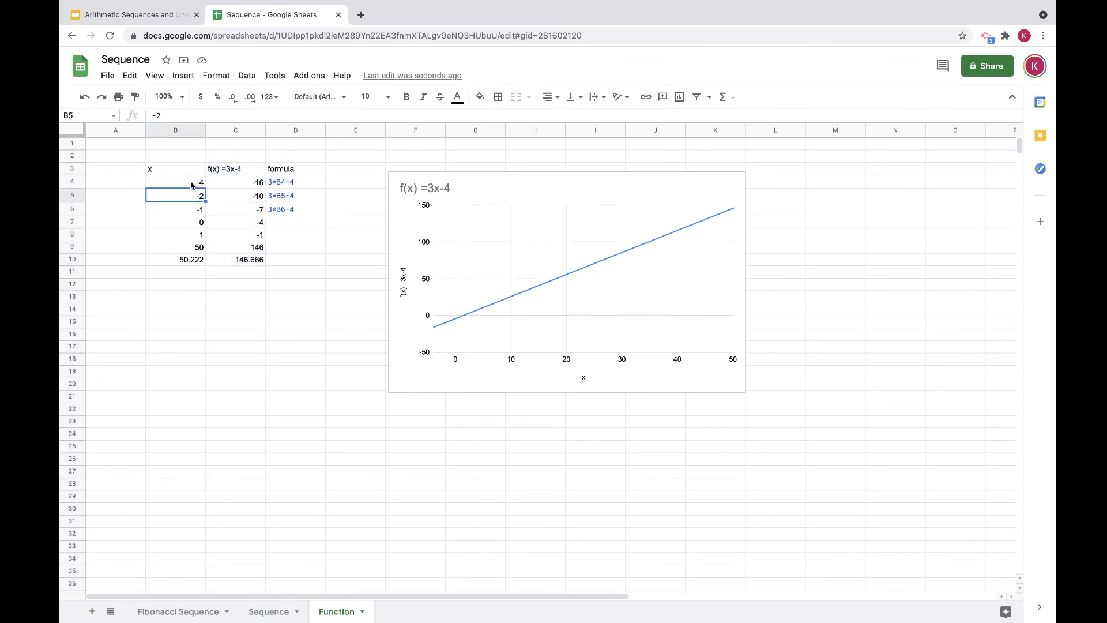
left_click(189, 130)
left_click(254, 129)
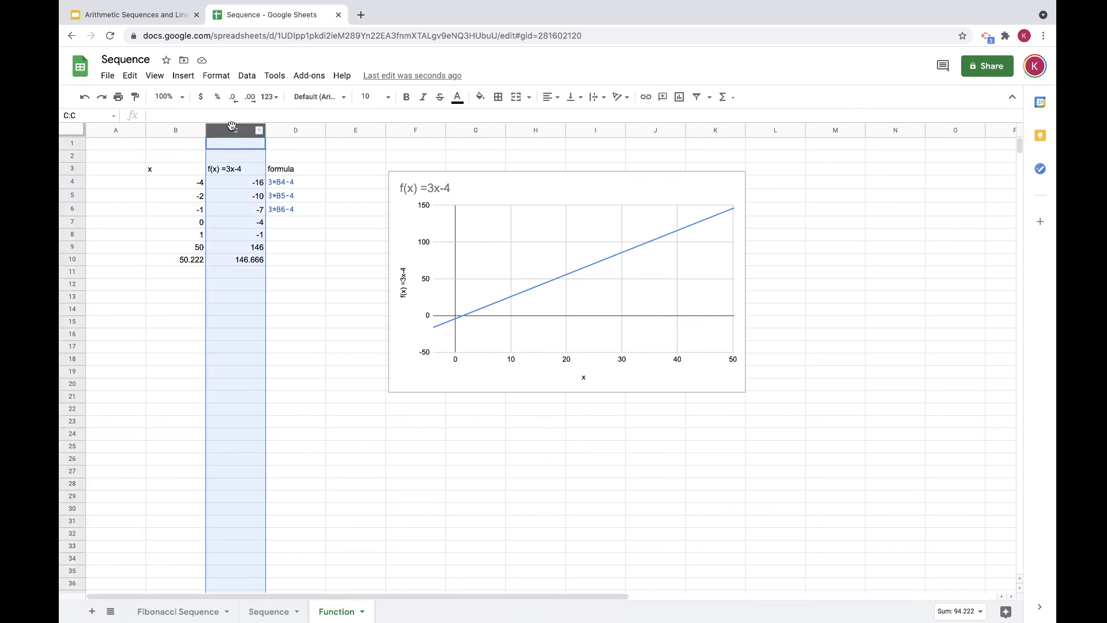
mouse_move(276, 618)
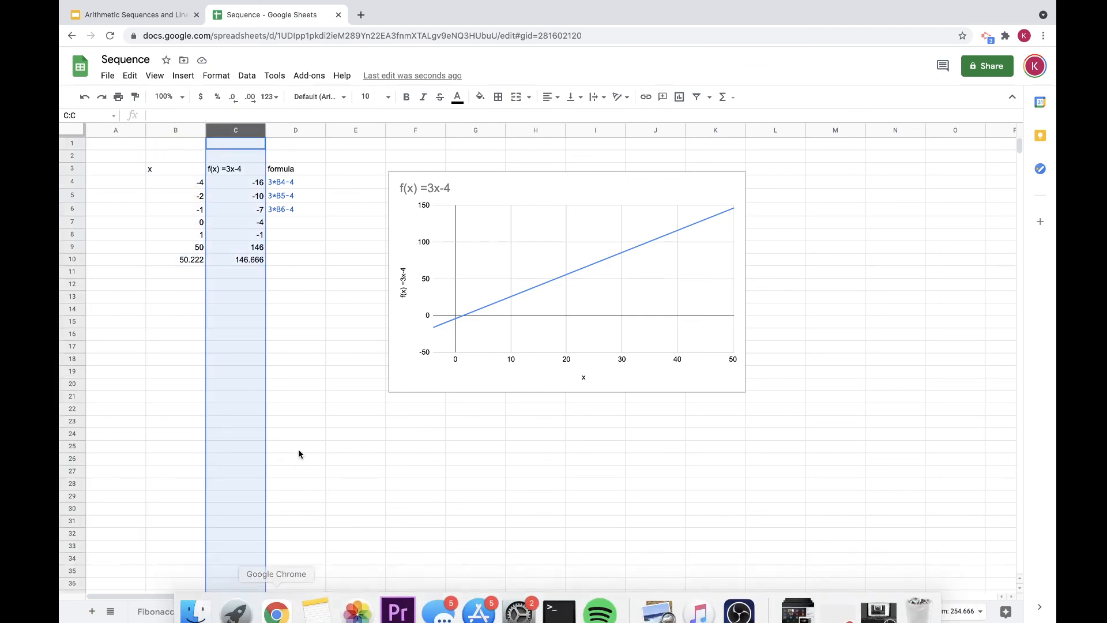
left_click(268, 610)
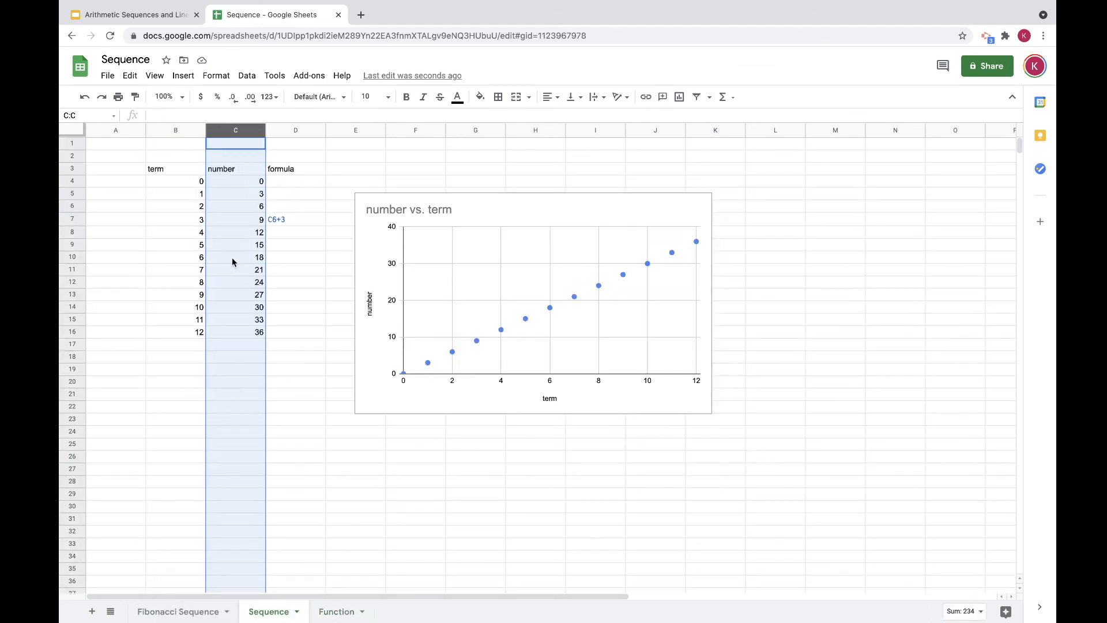
Step: Examine the starting values and recursive formulas in the Sequence sheet's term and number columns, down to row 7
left_click(249, 184)
left_click(248, 221)
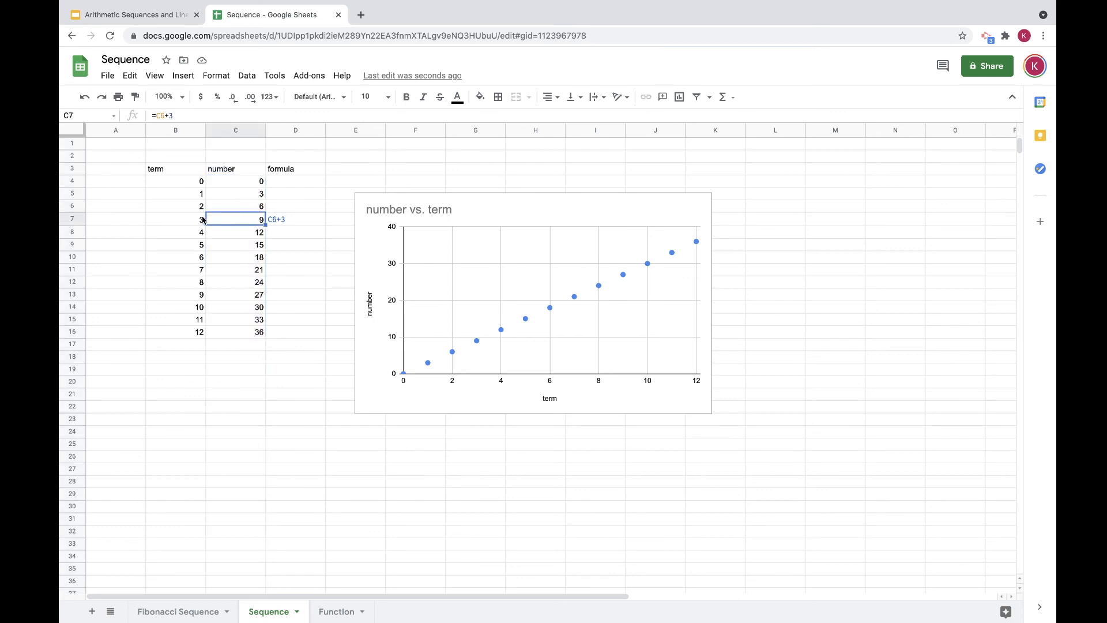
left_click(191, 185)
left_click(189, 209)
left_click(189, 224)
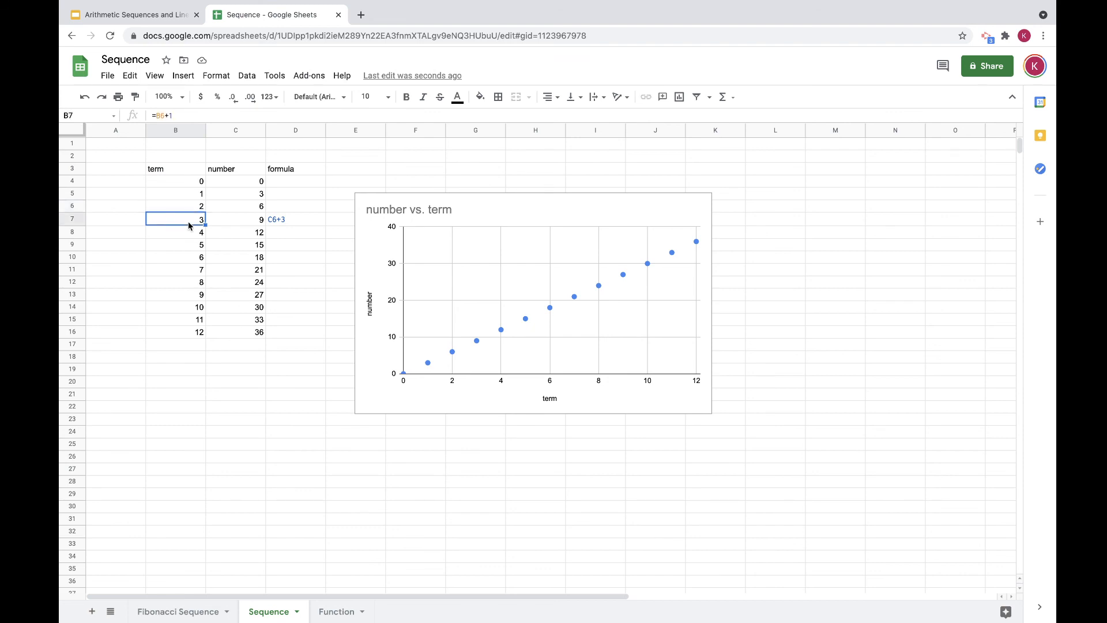
left_click(247, 222)
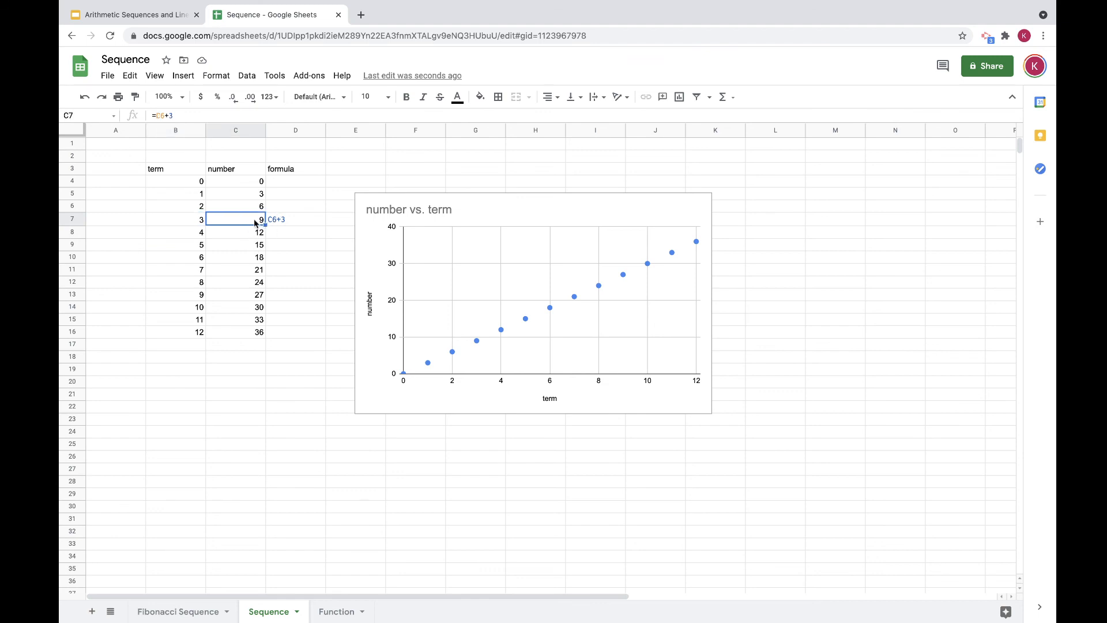
left_click(197, 183)
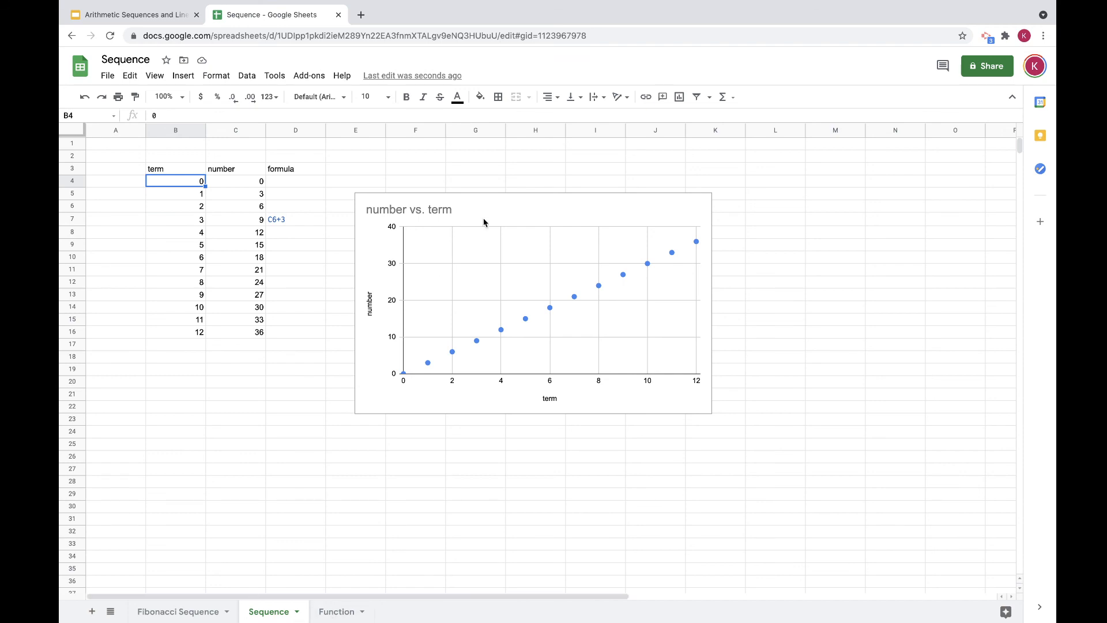
left_click(501, 215)
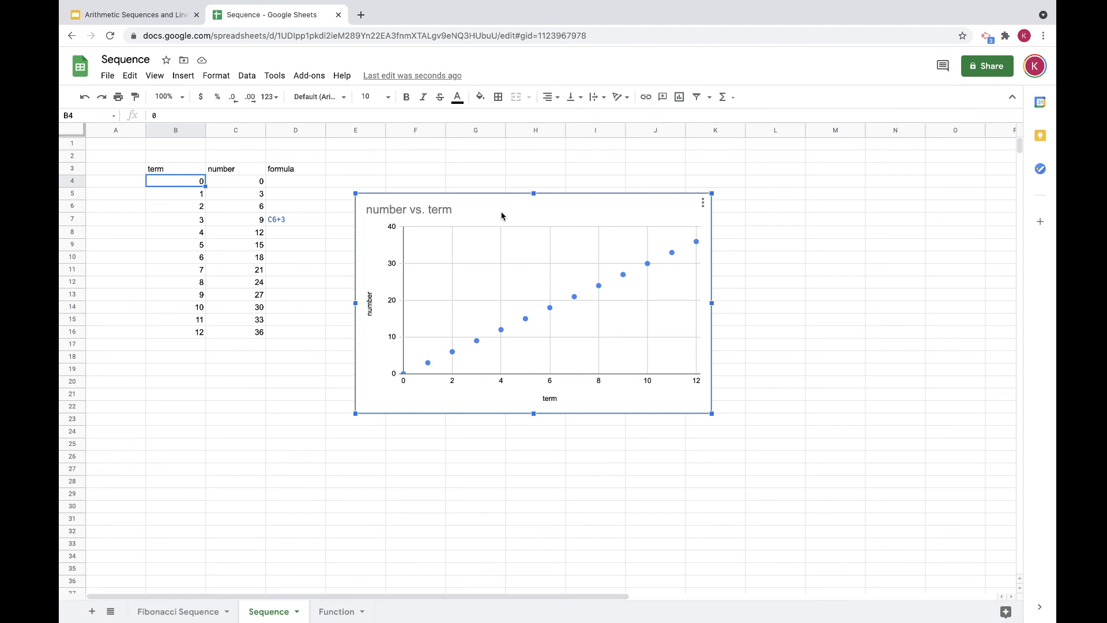
left_click(606, 524)
left_click(734, 484)
left_click(756, 442)
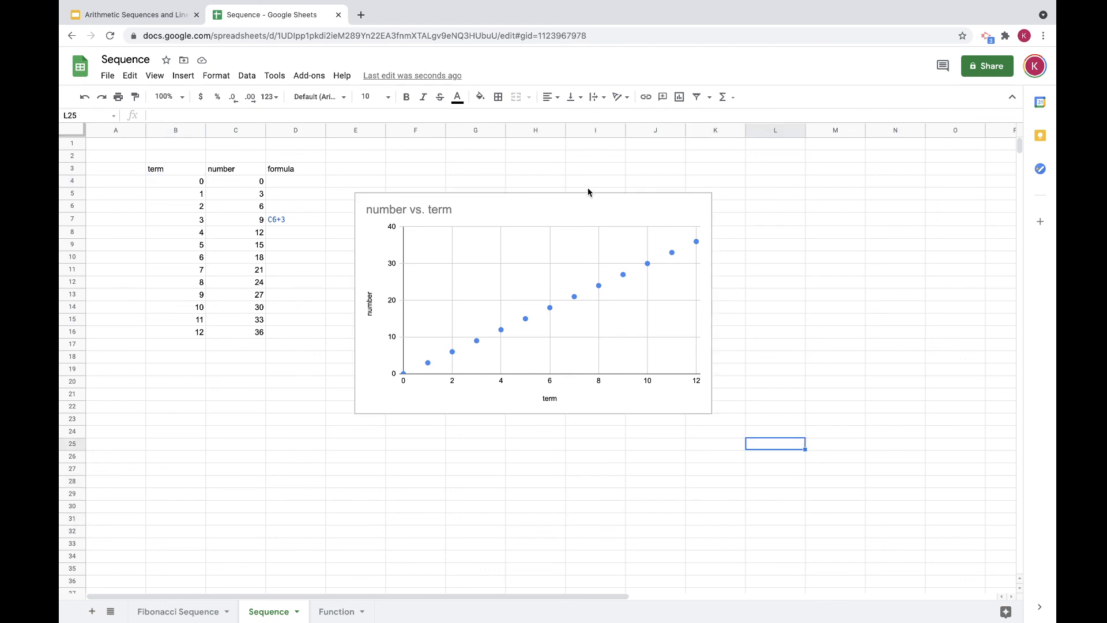
Step: Copy the number vs. term chart and paste it unlinked onto the Sequence Graph slide of the Google Slides presentation
left_click(583, 206)
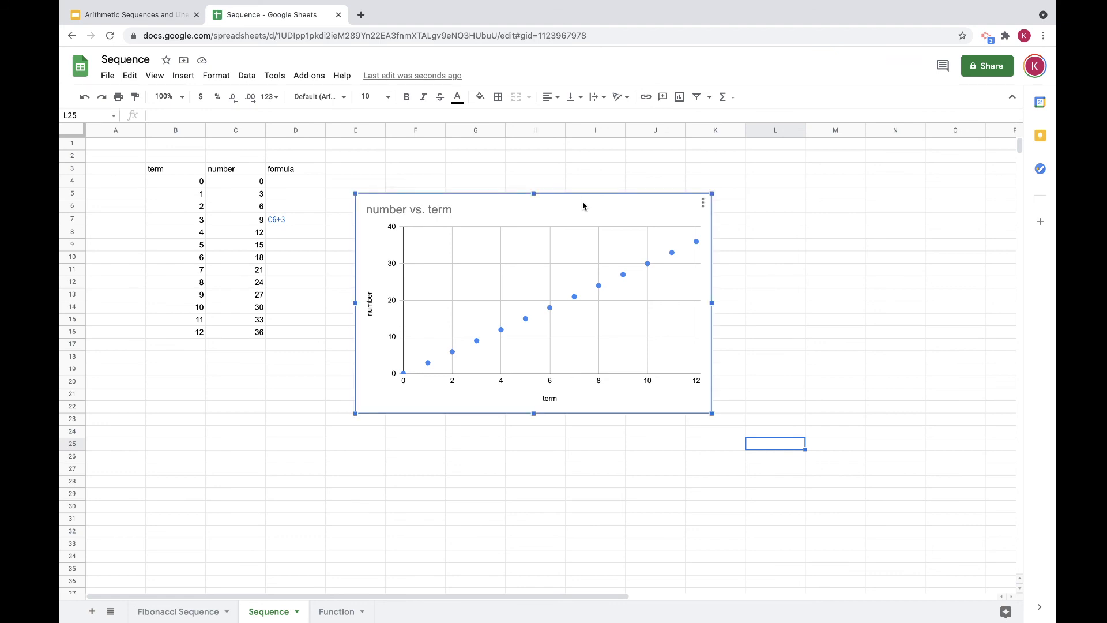
left_click(583, 206)
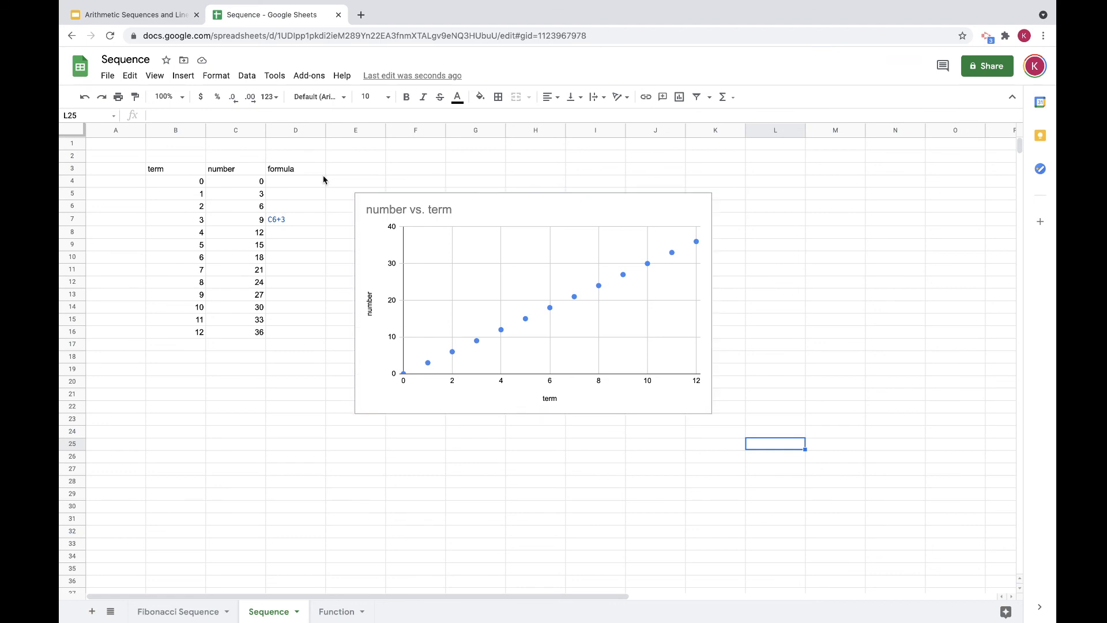
left_click(138, 16)
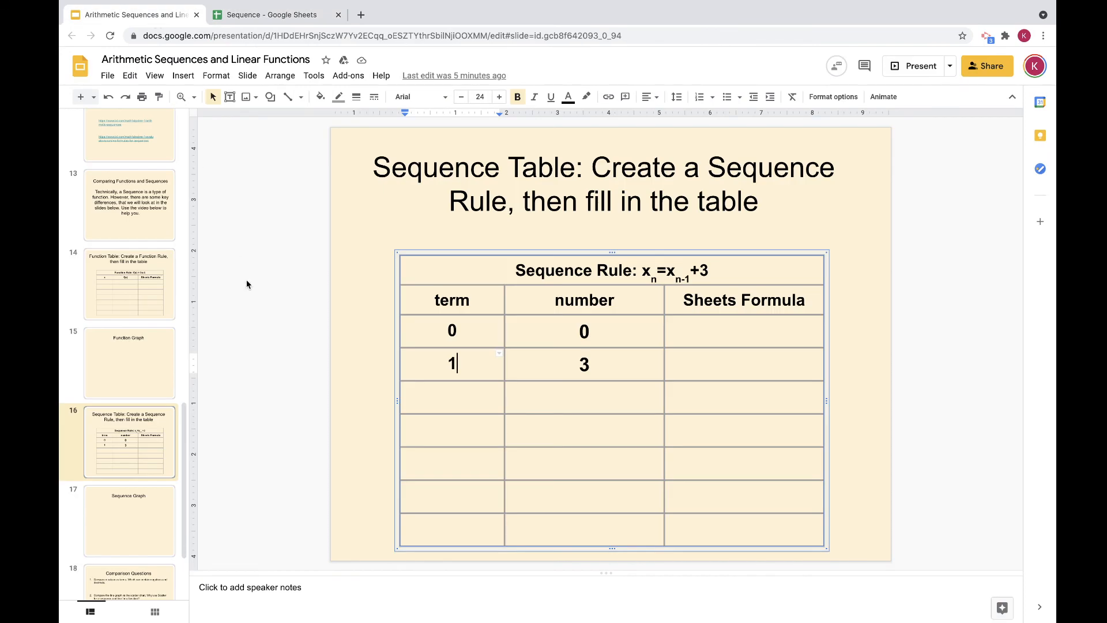
left_click(143, 474)
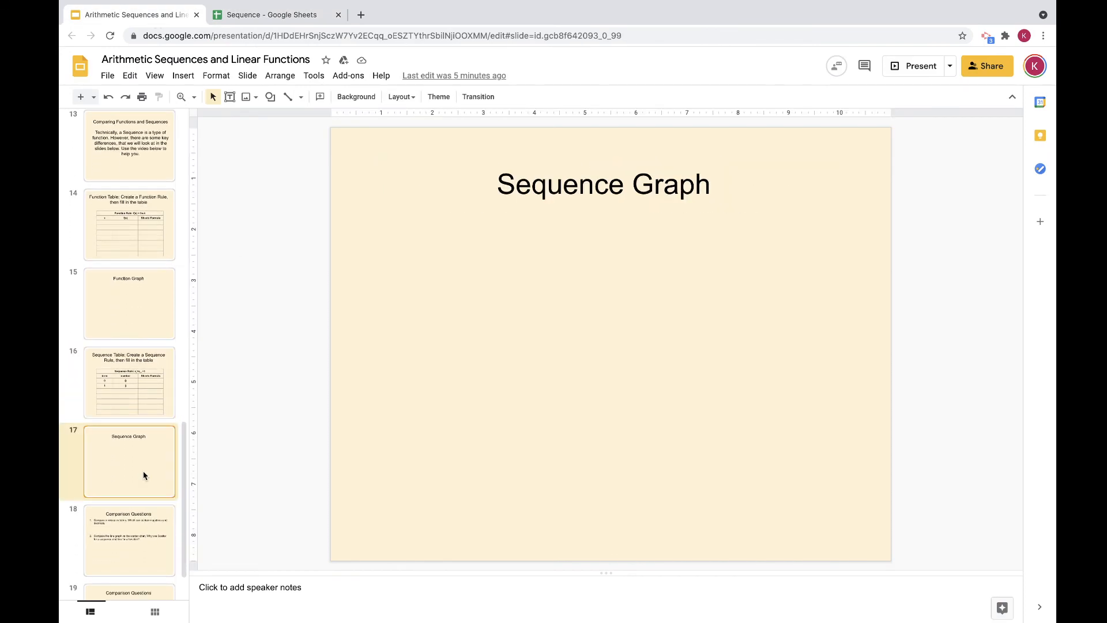
key("ctrl+v")
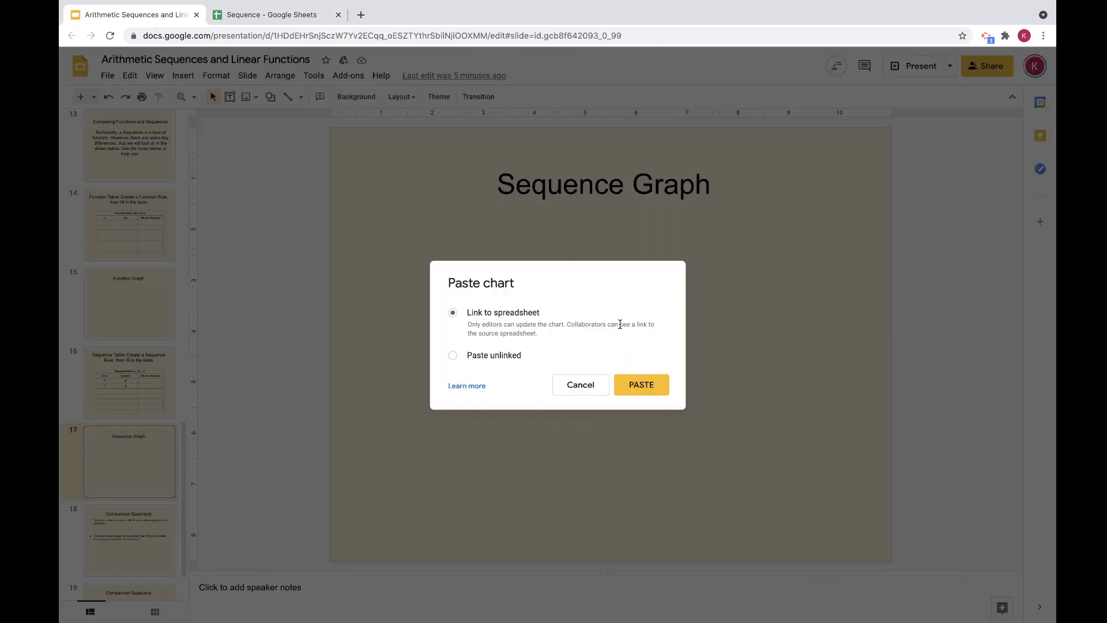
left_click(454, 355)
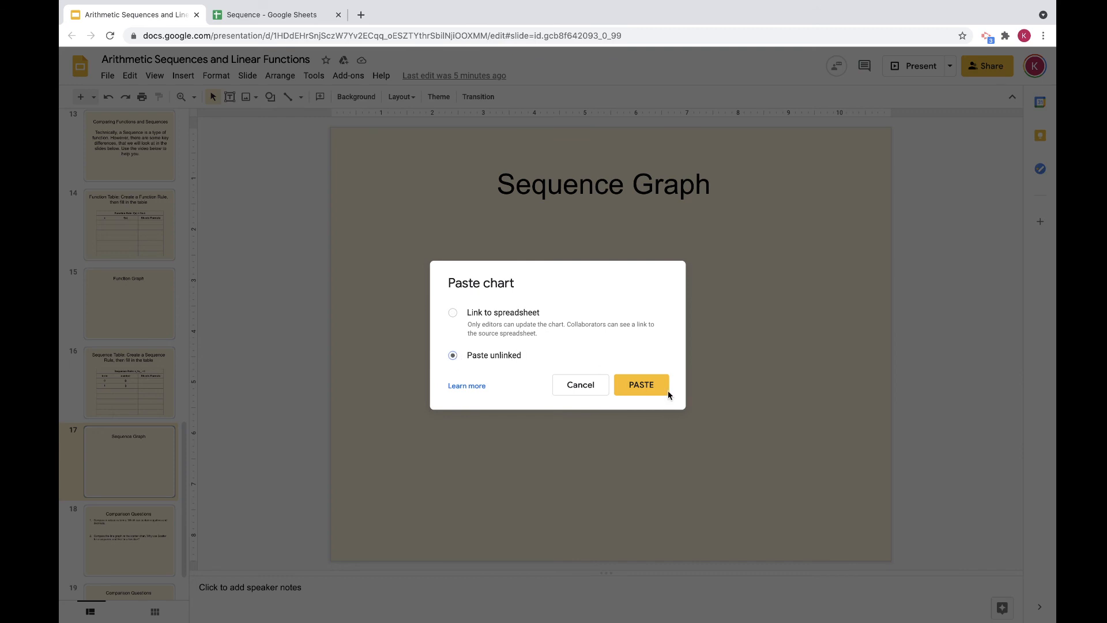